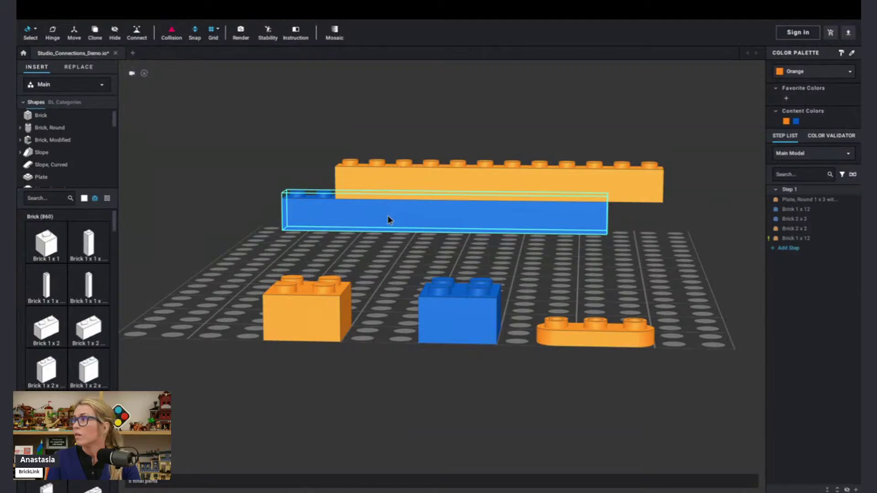
left_click(386, 186)
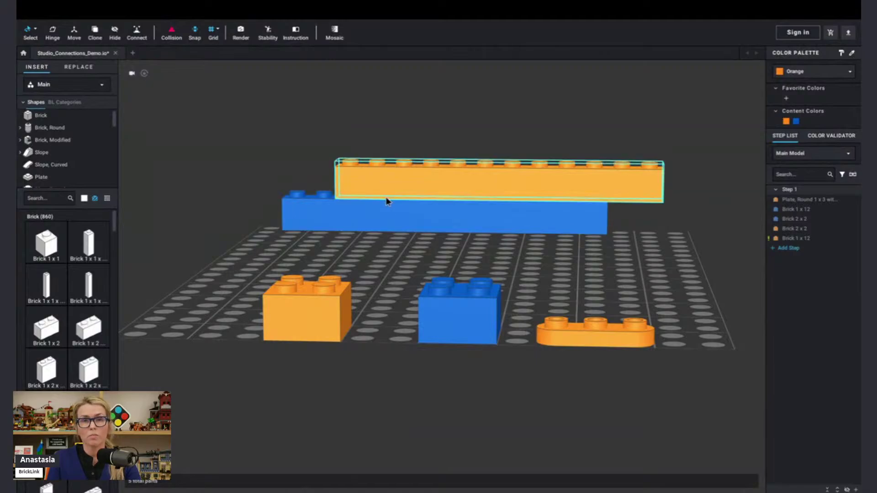
left_click(297, 226)
left_click(147, 246)
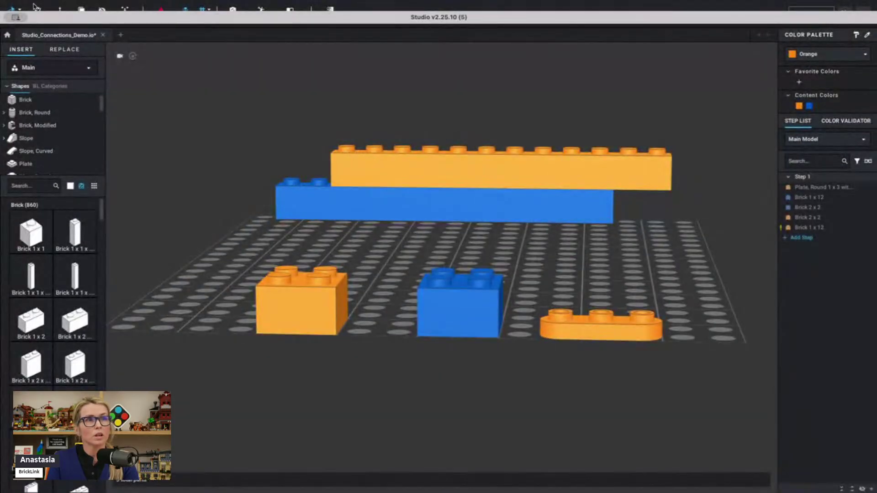
Step: Open the keyboard shortcut preferences and examine the BrickControl commands for moving and rotating bricks, then close the preferences
left_click(39, 39)
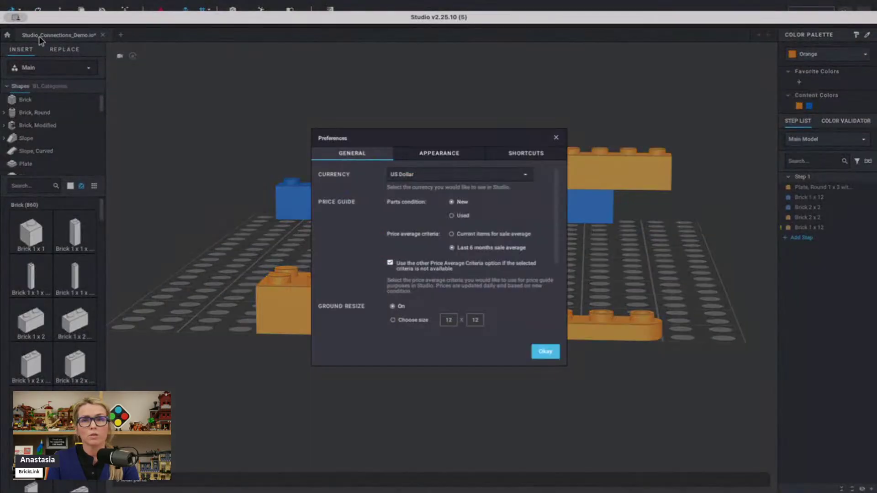
left_click(537, 170)
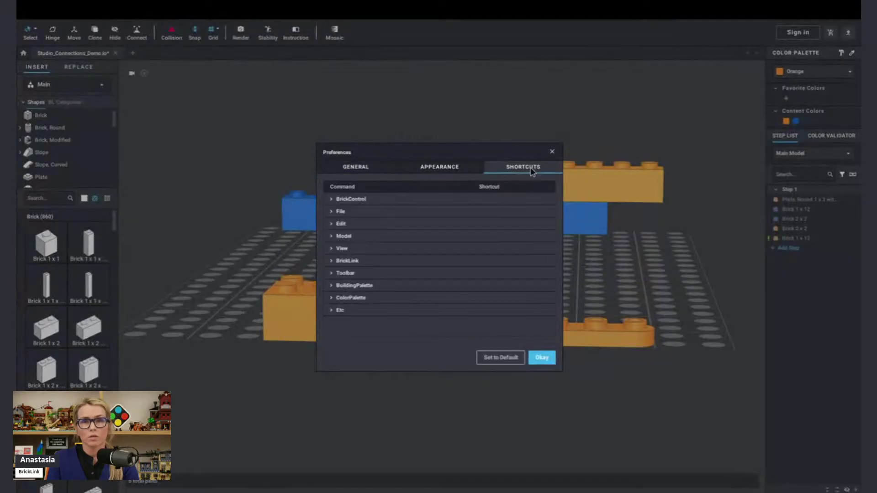
left_click(345, 201)
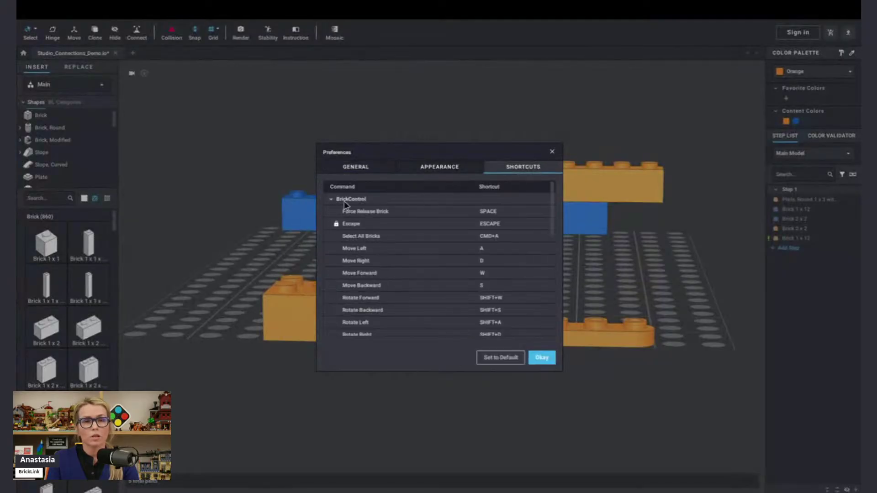
scroll(412, 297, "down", 1)
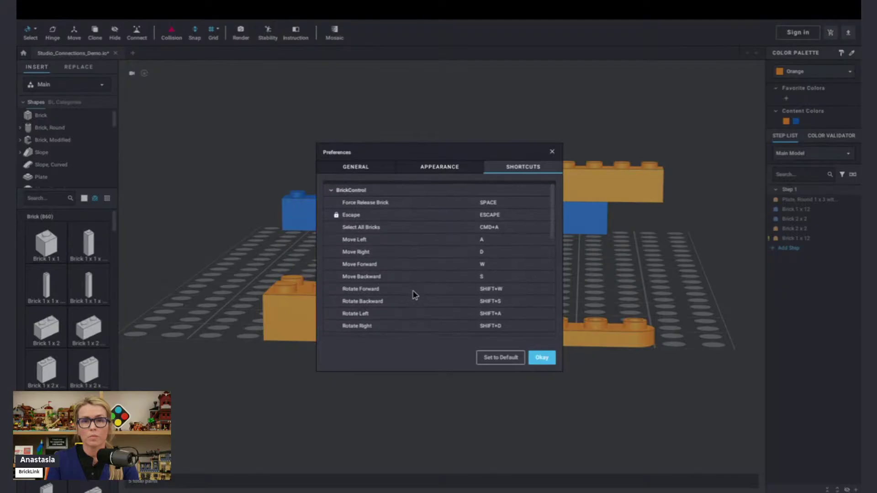
left_click(485, 288)
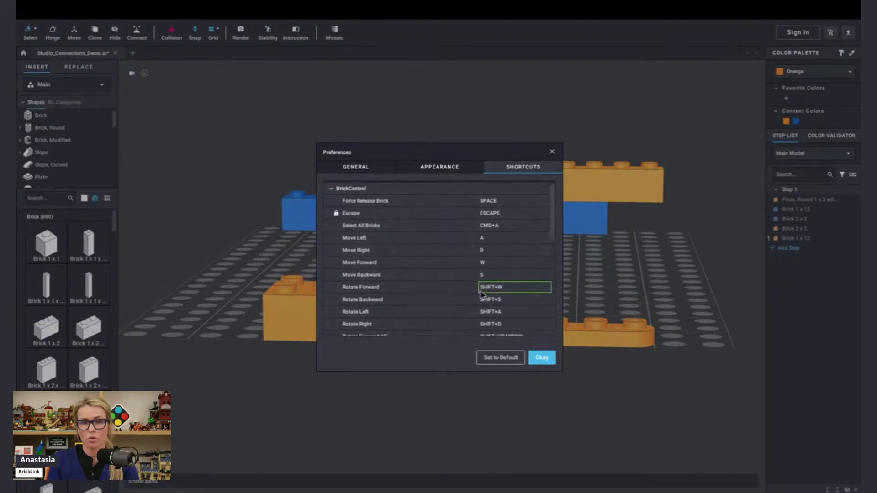
scroll(410, 291, "down", 9)
scroll(412, 292, "down", 6)
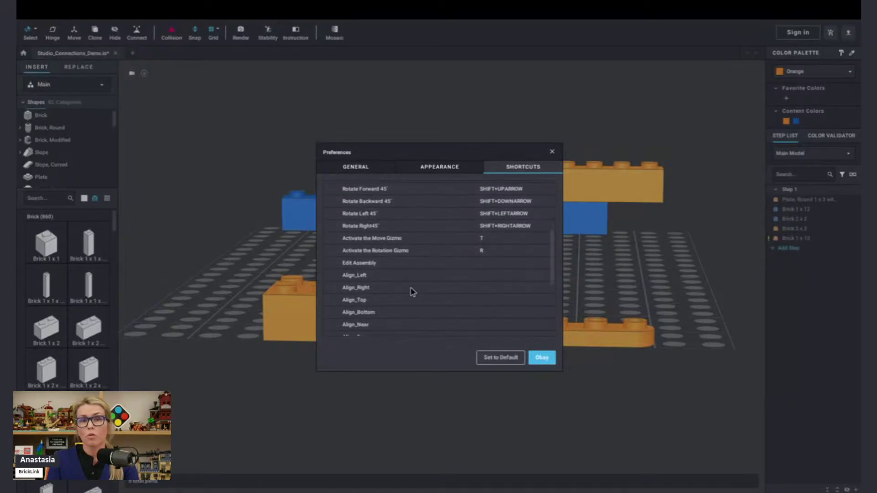
scroll(413, 291, "up", 16)
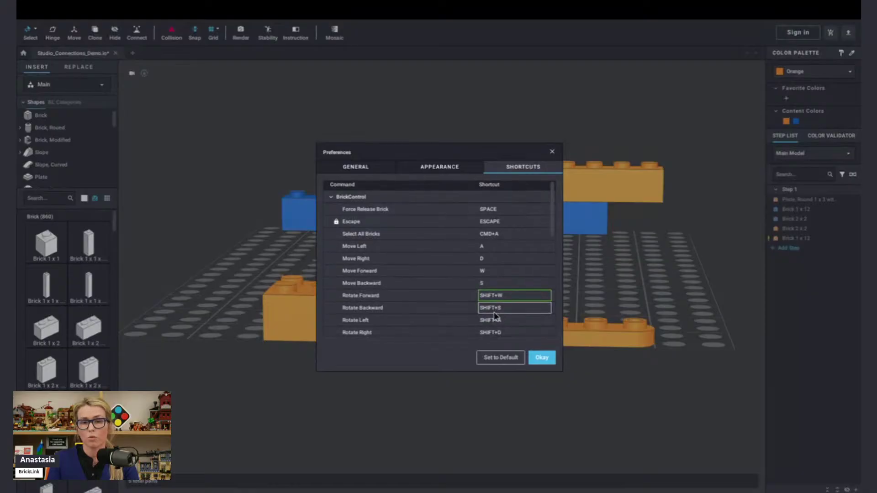
scroll(495, 315, "down", 2)
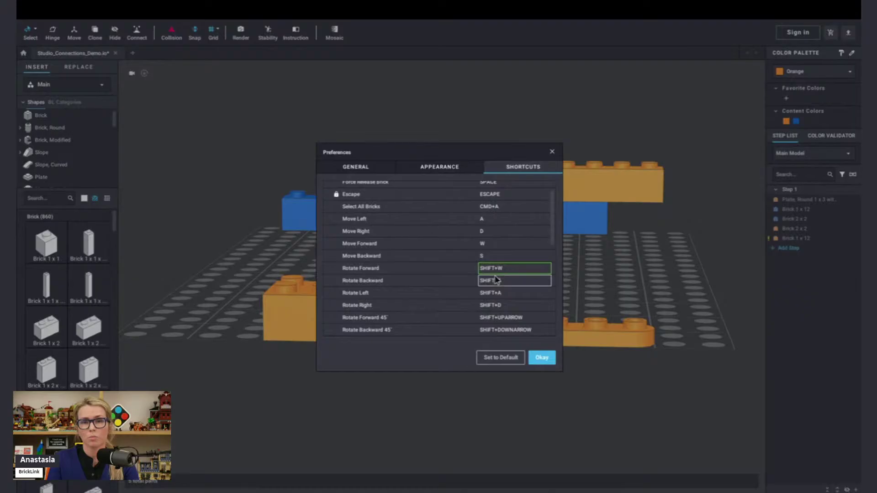
left_click(541, 357)
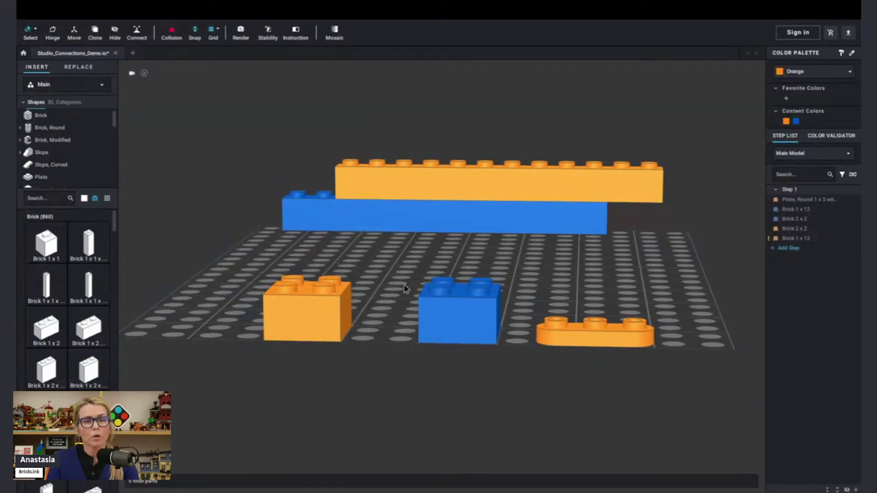
Step: Snap the orange 2 x 2 brick onto the blue 2 x 2 brick, then move it back down beside it on the baseplate
scroll(363, 313, "down", 2)
scroll(363, 312, "down", 1)
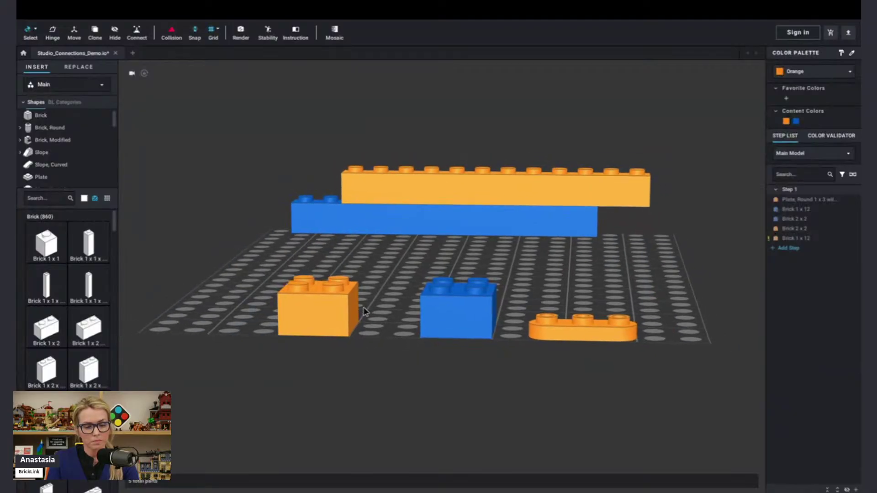
left_click(346, 328)
left_click_drag(343, 316, 475, 280)
right_click_drag(528, 295, 439, 265)
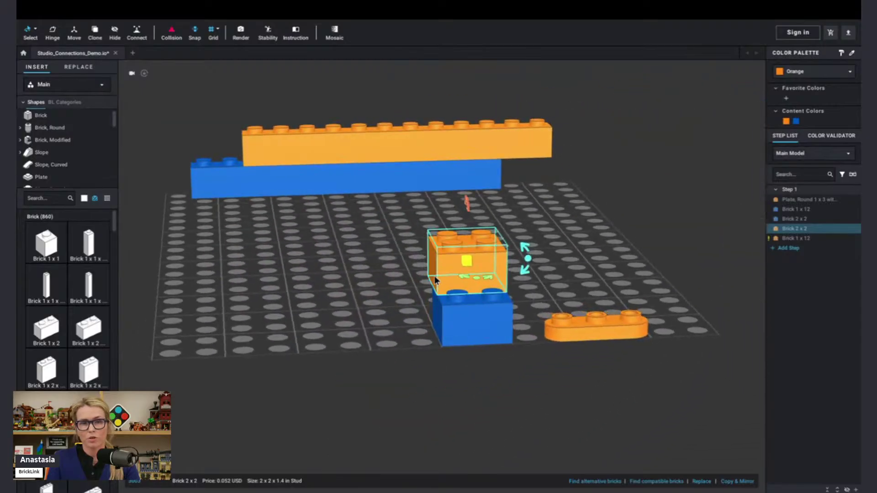
left_click_drag(445, 272, 321, 308)
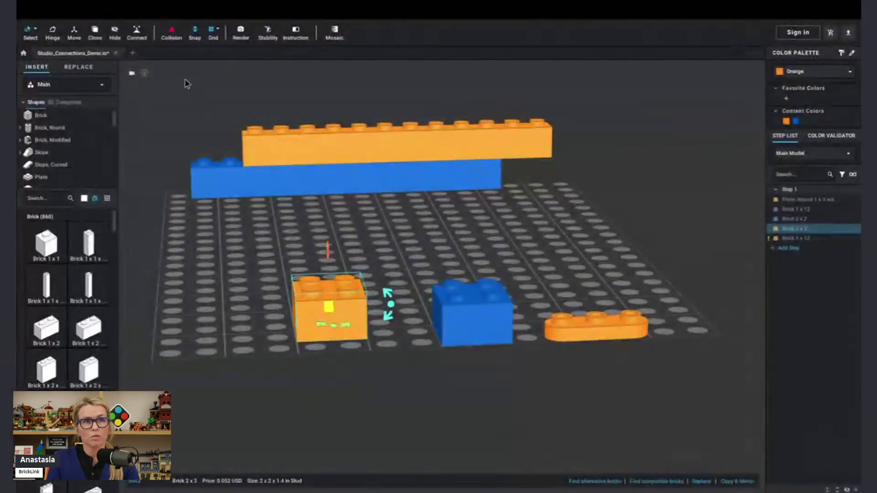
Step: Turn collision off, move the orange 2 x 2 brick up against the blue one and away again, then turn collision back on
left_click(179, 39)
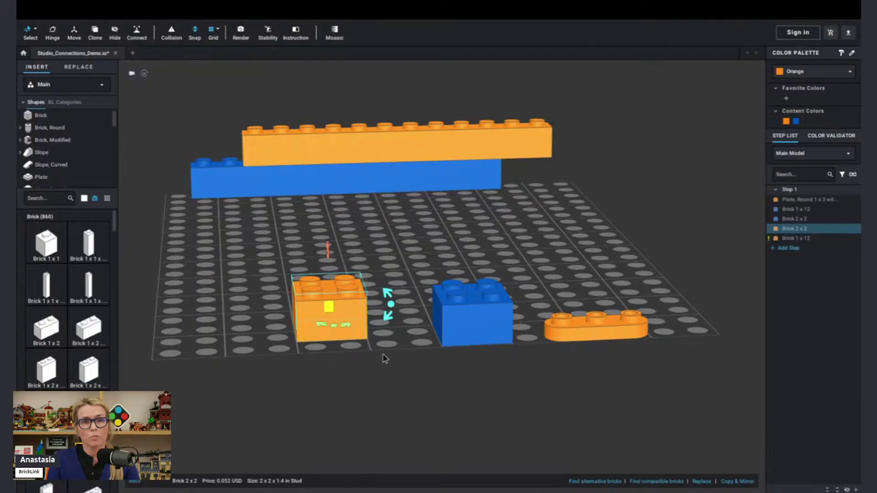
left_click_drag(352, 322, 430, 310)
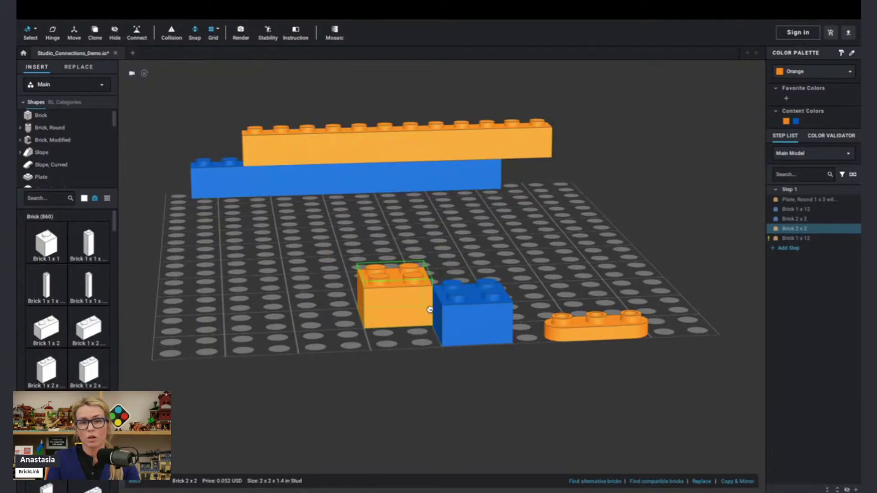
left_click_drag(429, 309, 370, 324)
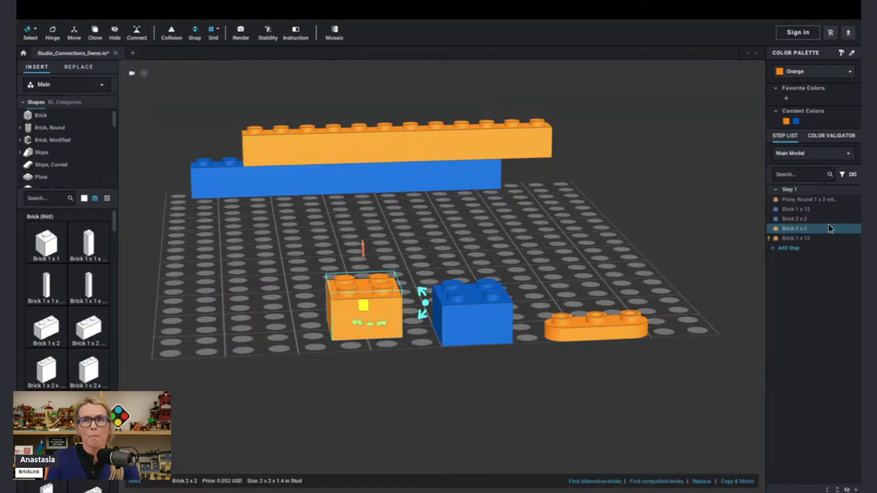
mouse_move(794, 8)
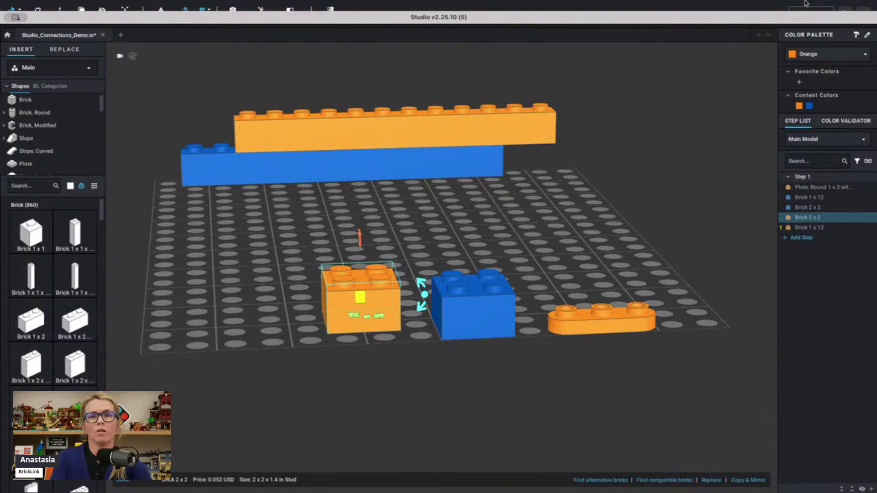
left_click(559, 224)
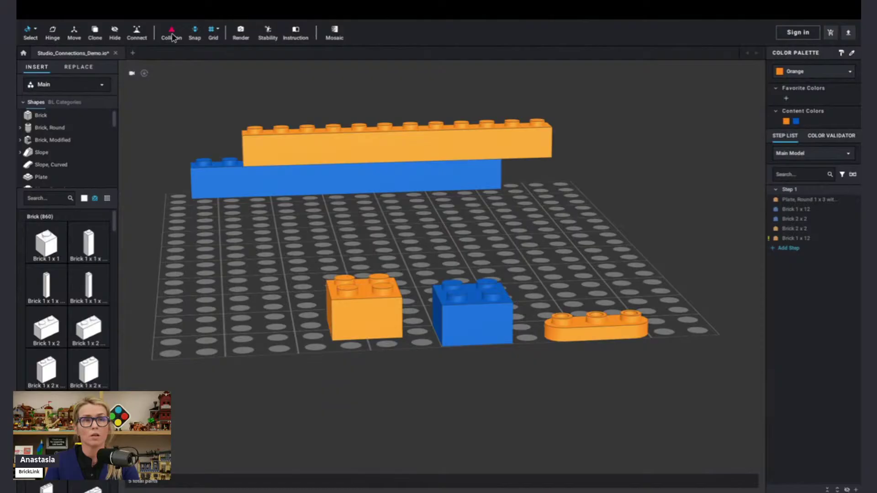
Step: Place the orange 2 x 2 brick on top of the blue 2 x 2 brick, then return it to the baseplate two studs away
left_click_drag(377, 313, 487, 294)
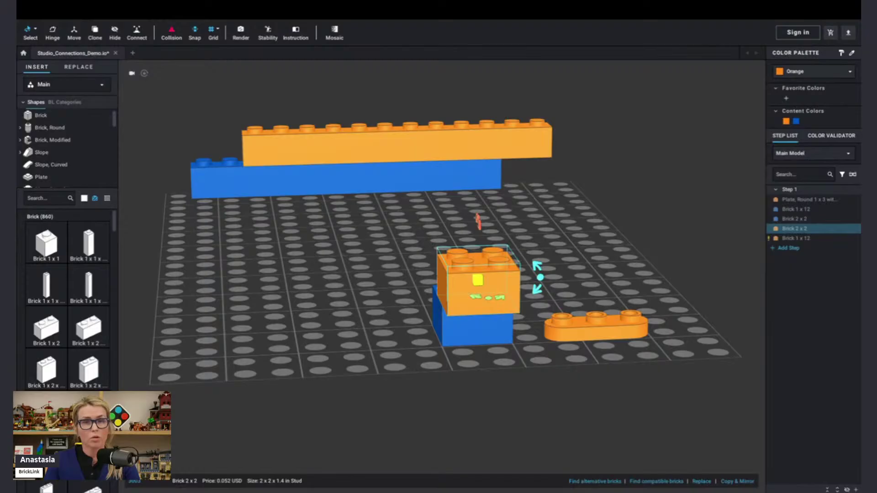
left_click_drag(473, 279, 361, 302)
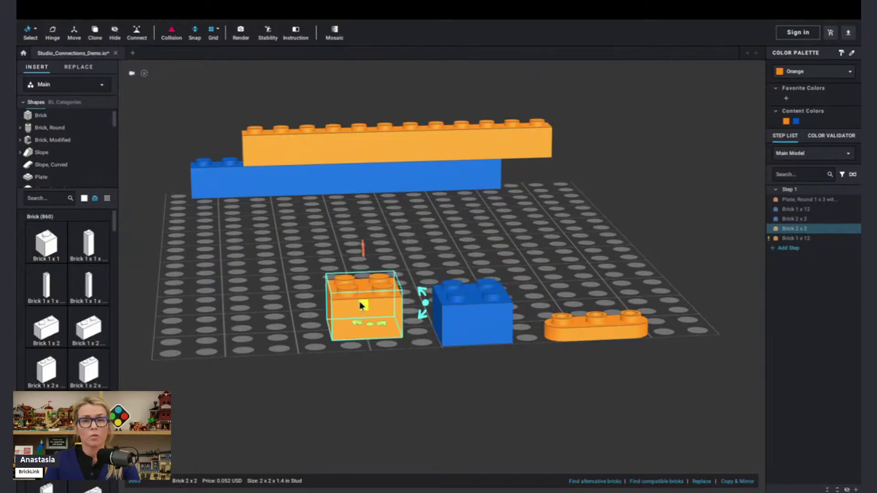
right_click_drag(365, 399, 359, 393)
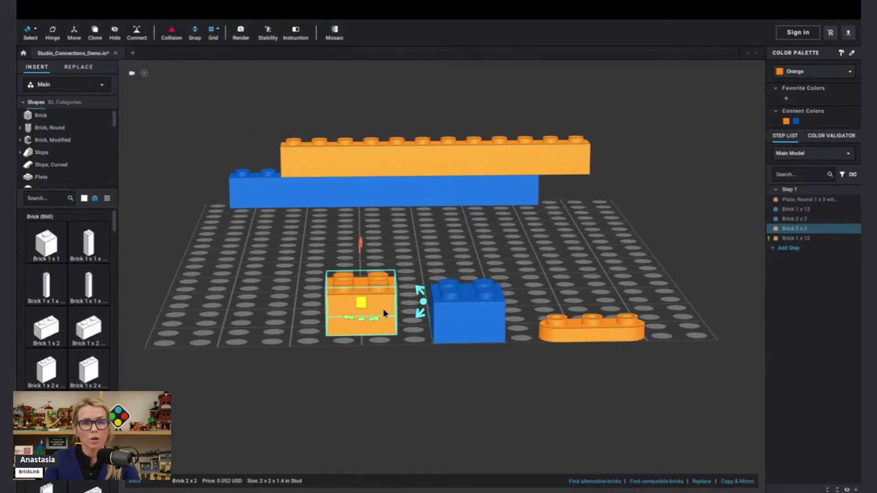
left_click_drag(379, 291, 347, 291)
left_click(373, 462)
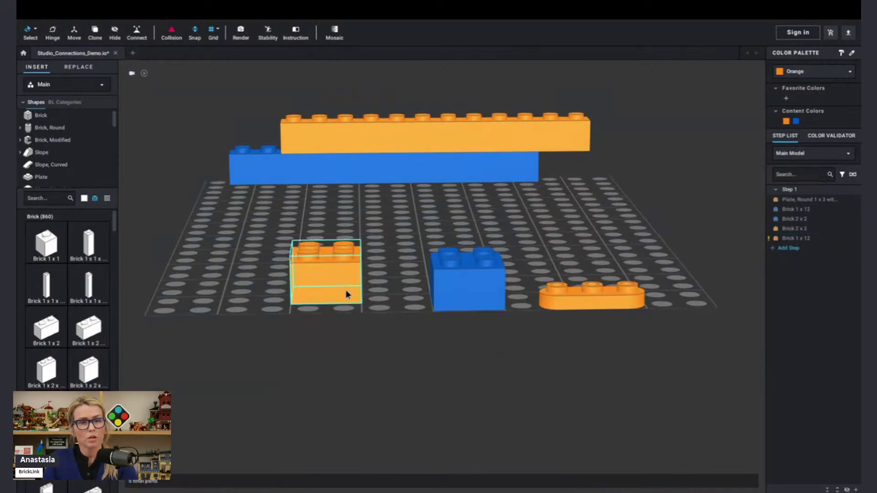
Step: Nudge the orange 2 x 2 brick up and back down by one brick height, then sideways in both directions along the baseplate
left_click(344, 285)
key("shift+w")
right_click_drag(348, 338, 350, 337)
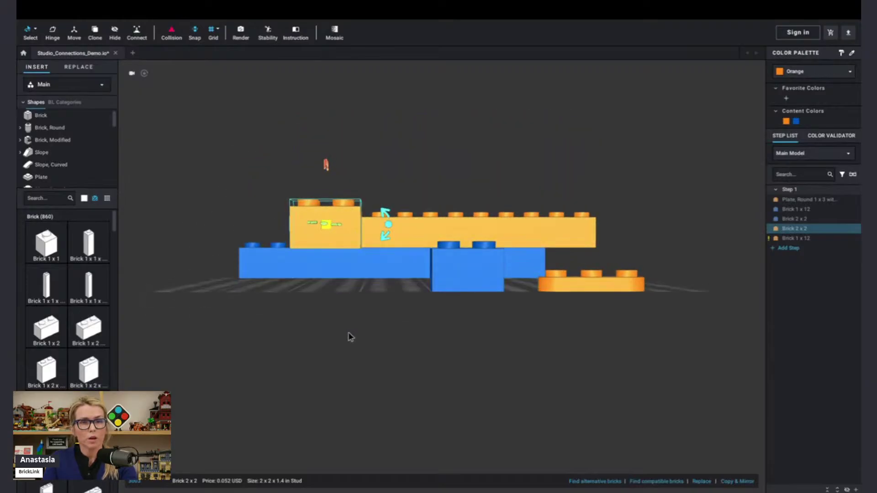
key("Page_Down")
key("Right")
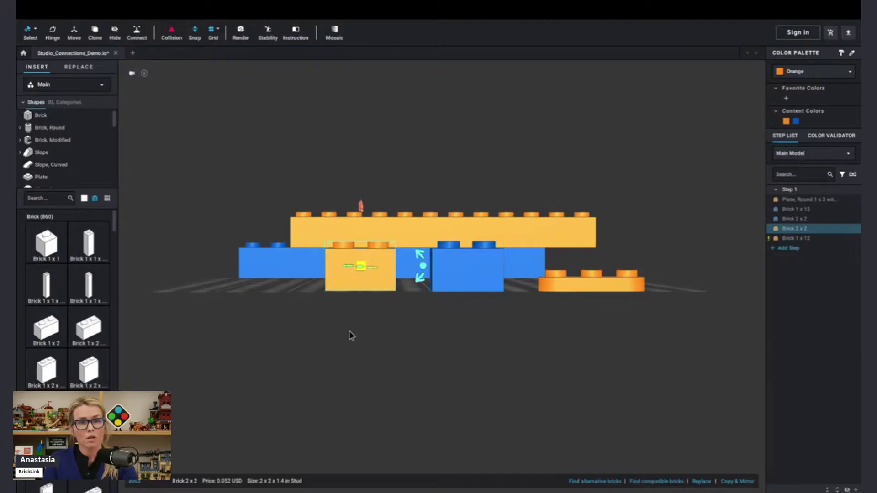
key("Left")
key("Left")
key("Right")
key("Right")
key("Left")
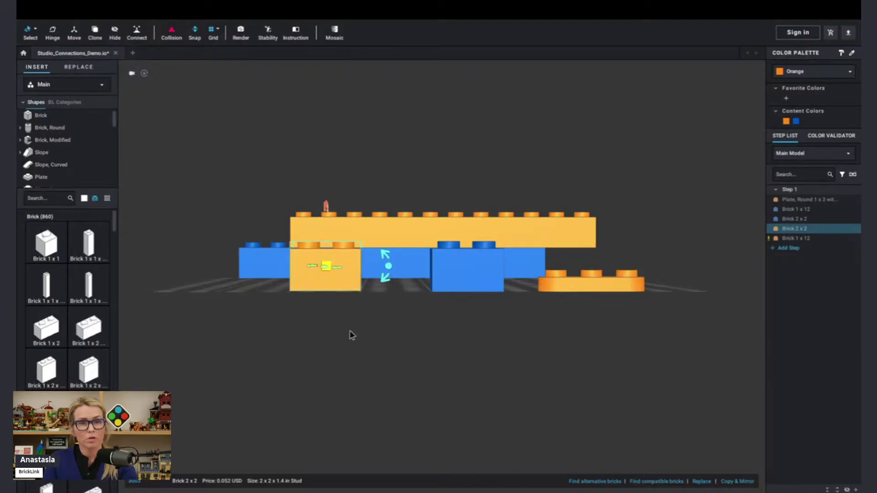
Step: Nudge the orange 2 x 2 brick vertically above the 1 x 12 bricks, below the baseplate, and back up
key("Page_Up")
key("Page_Up")
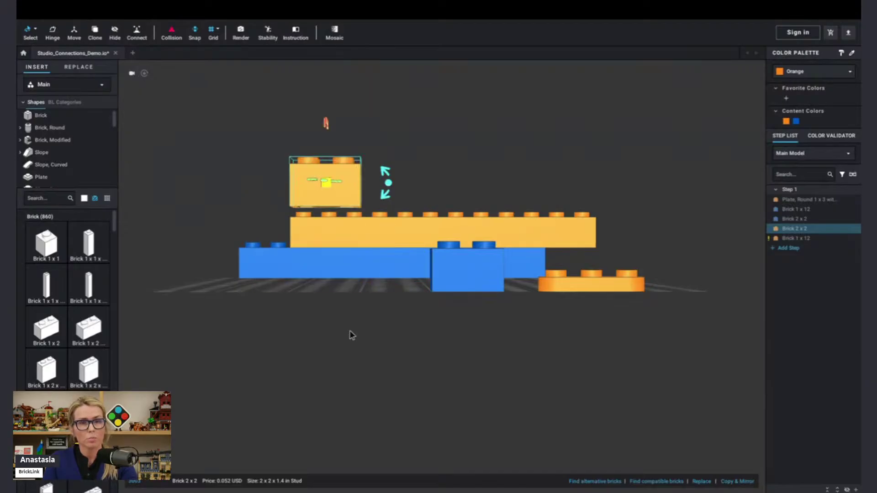
key("Page_Down")
key("Page_Down")
key("Page_Down")
key("Page_Down")
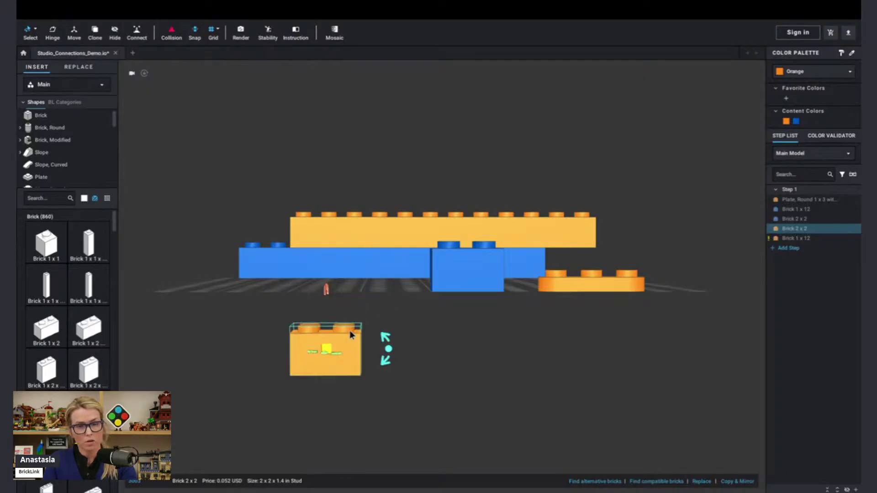
key("Page_Up")
Step: Viewing the baseplate from above, nudge the orange 2 x 2 brick backward, left and right, then return it to the front
right_click_drag(366, 320, 375, 354)
key("Up")
key("Left")
key("Left")
key("Right")
key("Right")
key("Right")
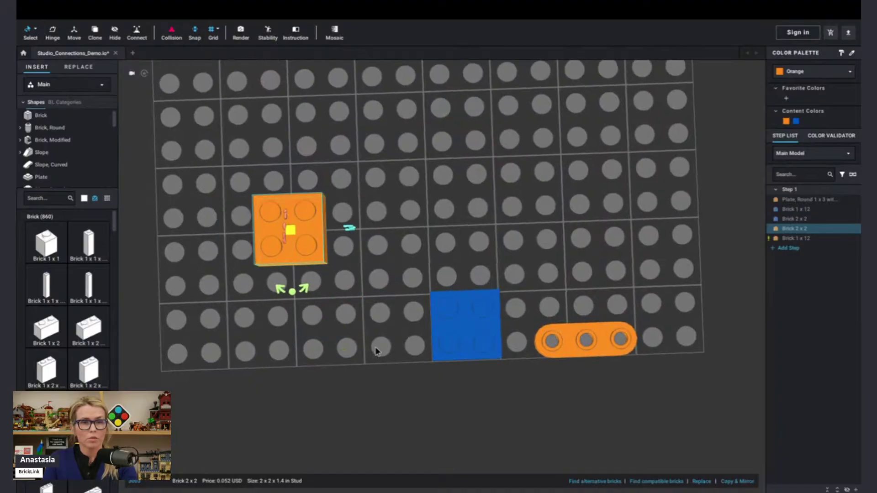
key("Right")
key("Left")
key("Left")
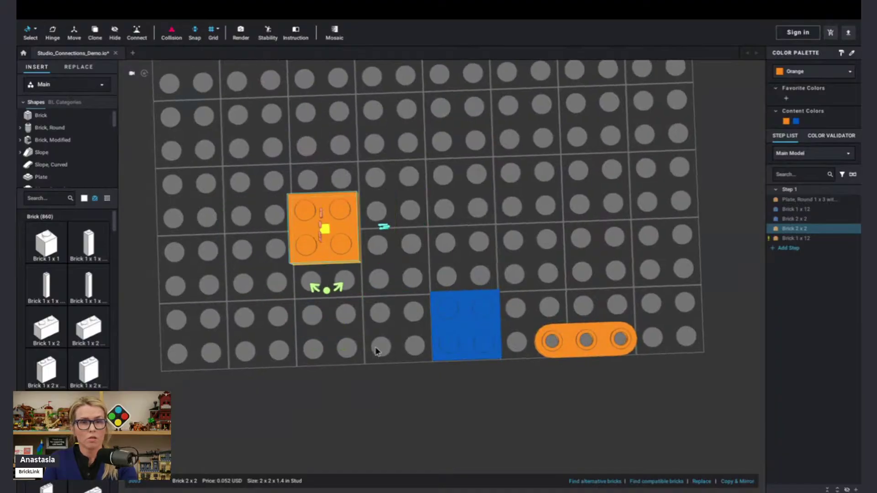
key("Down")
key("Down")
right_click_drag(371, 368, 372, 338)
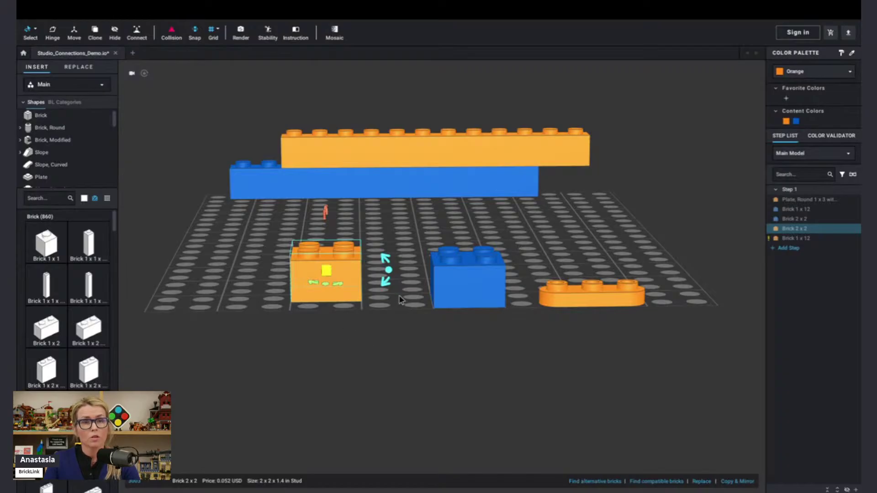
Step: Move the orange 2 x 2 brick next to the blue 2 x 2 brick and snap it on top of the blue one
left_click_drag(343, 256, 409, 256)
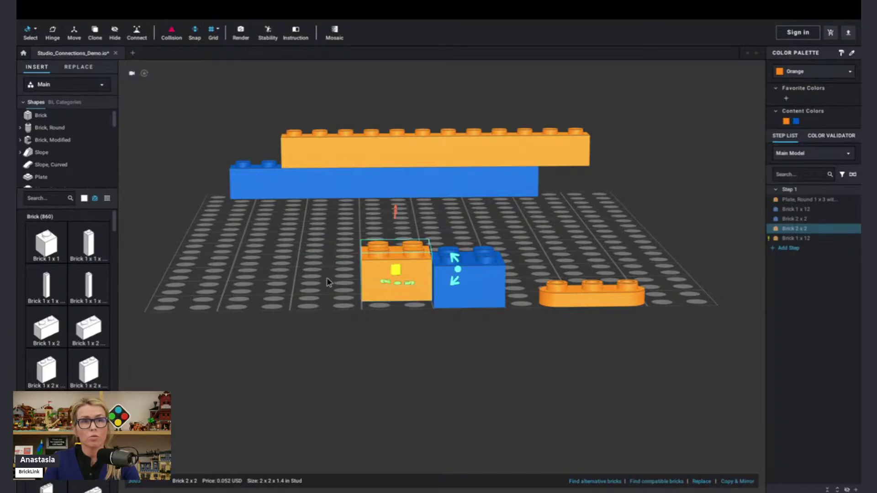
left_click_drag(412, 259, 499, 250)
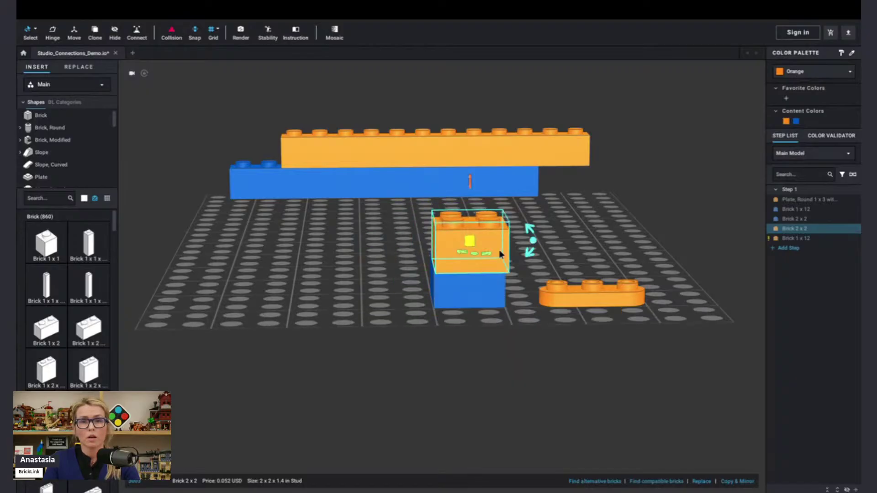
Step: Shift the orange 1 x 12 brick one stud to the right along the blue 1 x 12 brick and deselect it
left_click_drag(426, 155, 409, 174)
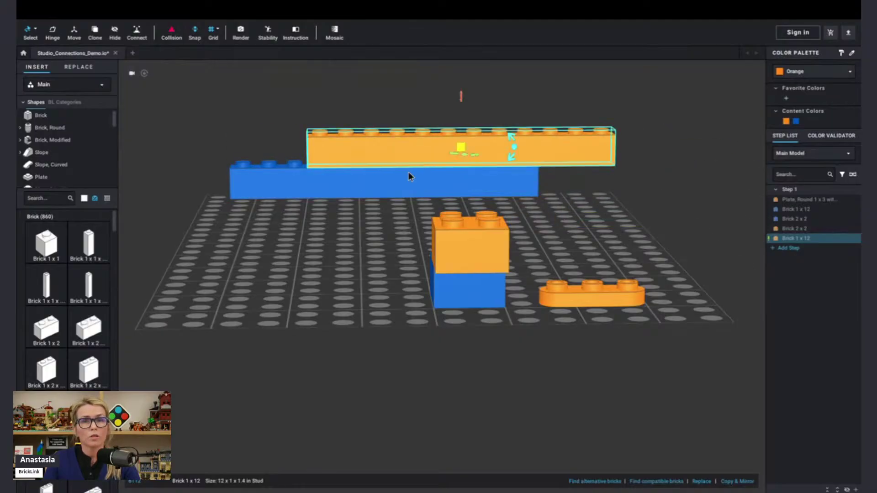
left_click(323, 259)
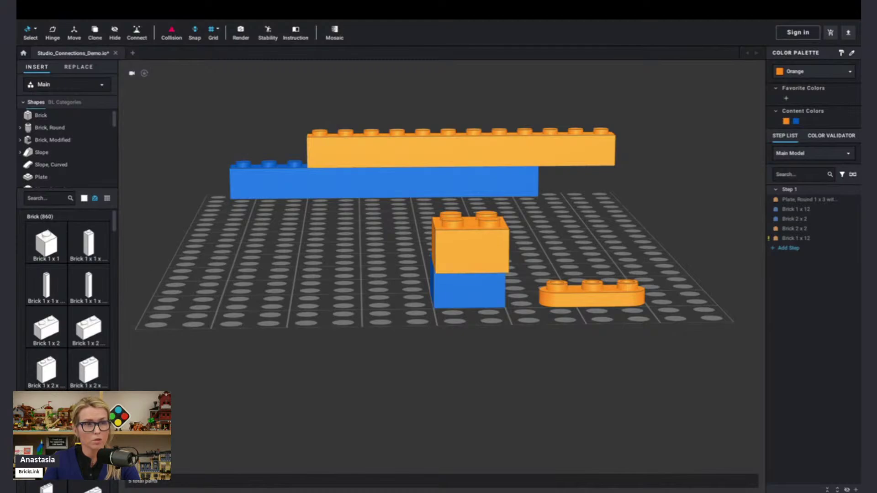
Step: Find part 3700 and place the Technic Brick 1 x 2 with Hole on the baseplate, left of the stacked 2 x 2 bricks
left_click(31, 197)
type("32090")
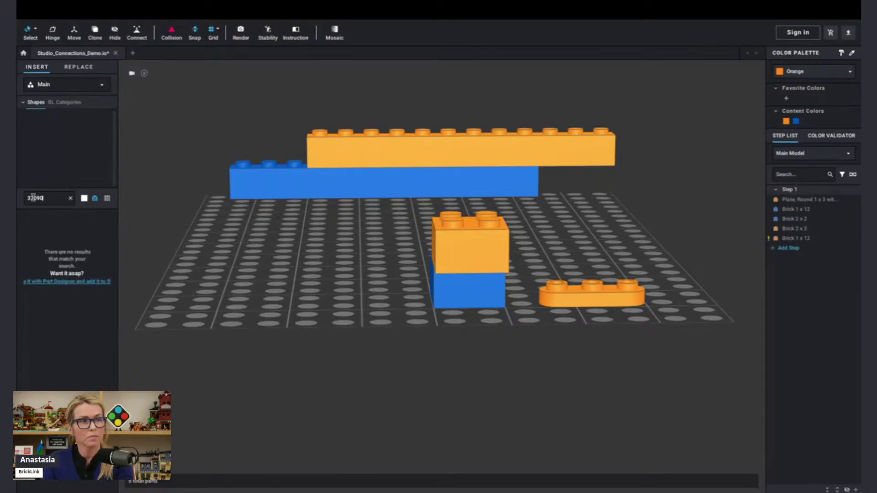
type("0")
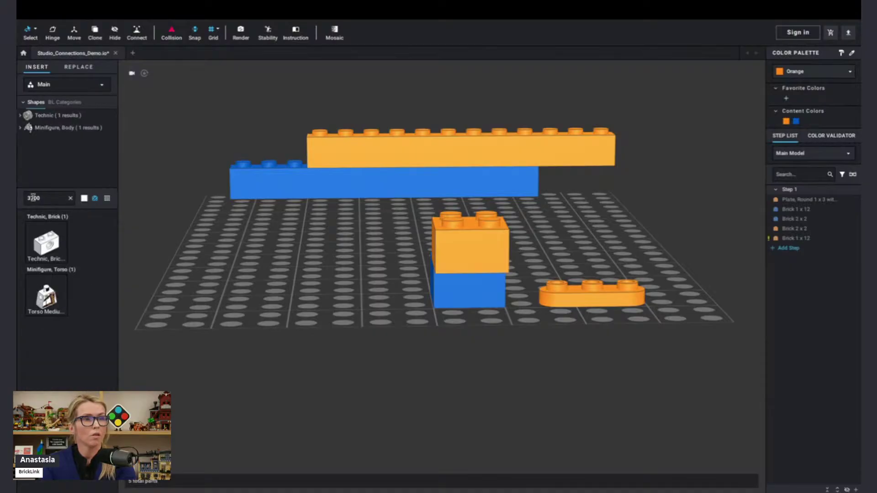
left_click_drag(41, 252, 236, 249)
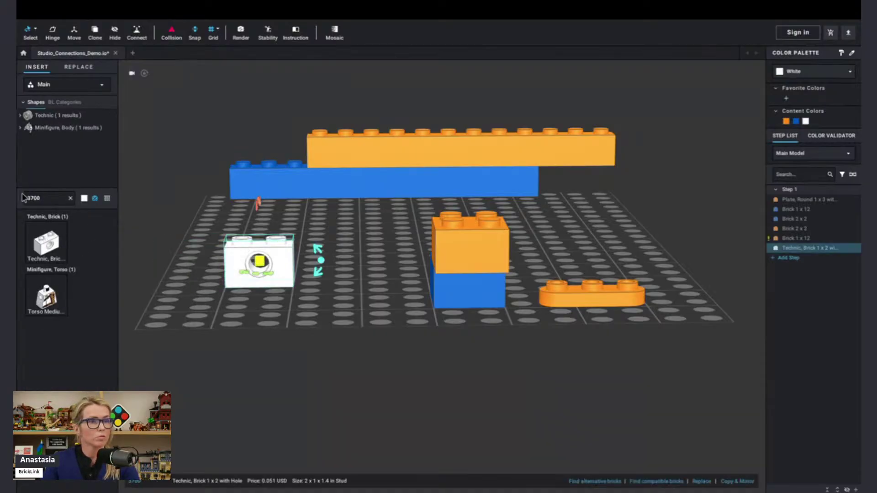
Step: Find part 2780 and place the Technic pin on the baseplate between the Technic brick and the stacked 2 x 2 bricks
key("BackSpace")
key("BackSpace")
key("BackSpace")
key("BackSpace")
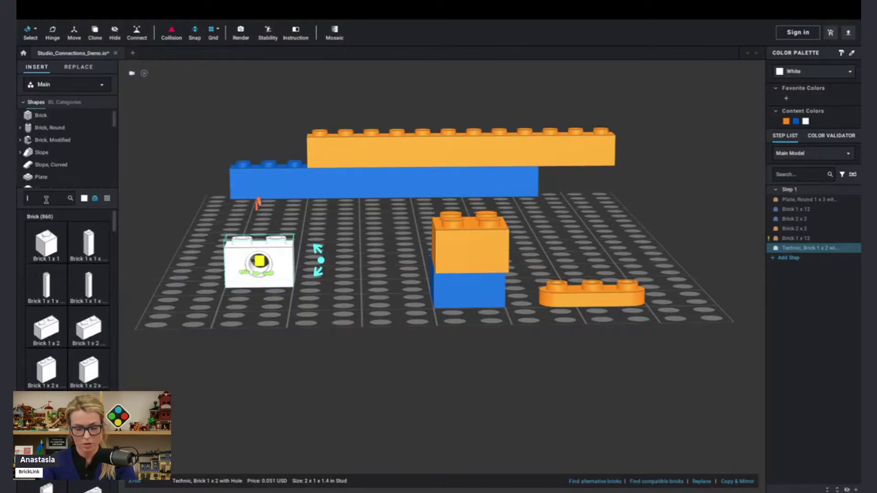
type("278")
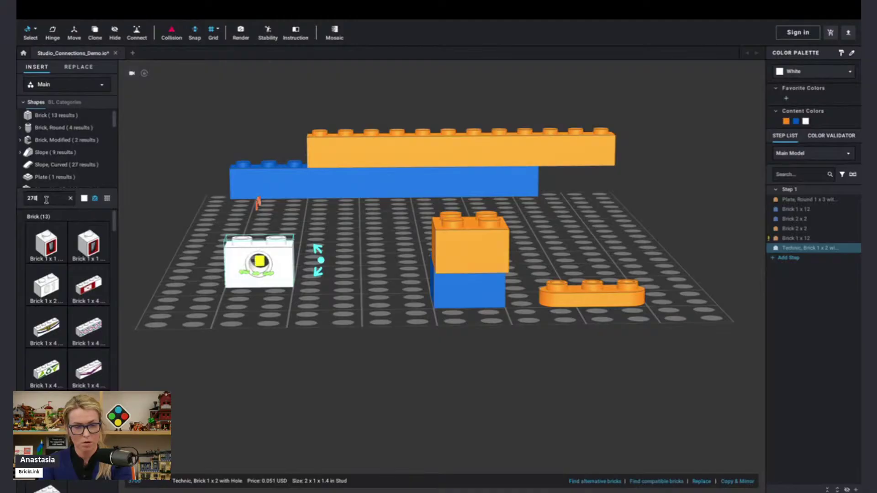
type("0")
left_click_drag(51, 244, 363, 286)
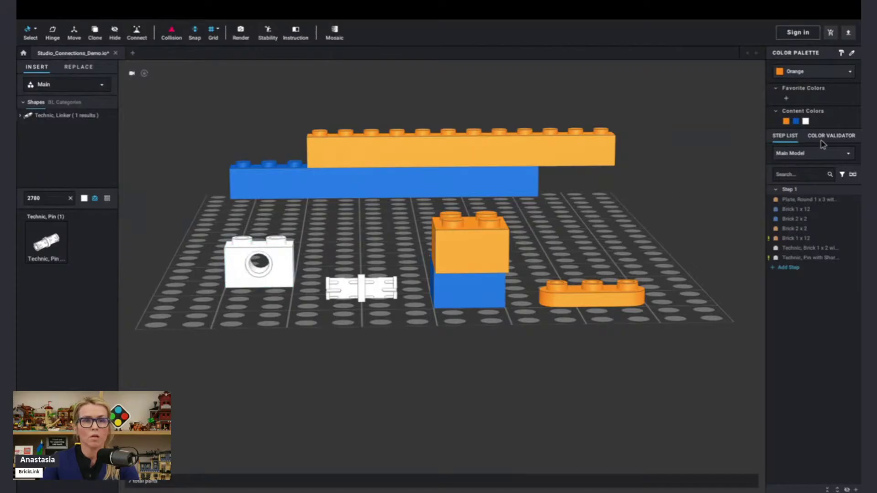
Step: Recolor the Technic 1 x 2 brick orange and the Technic pin blue
left_click(286, 270)
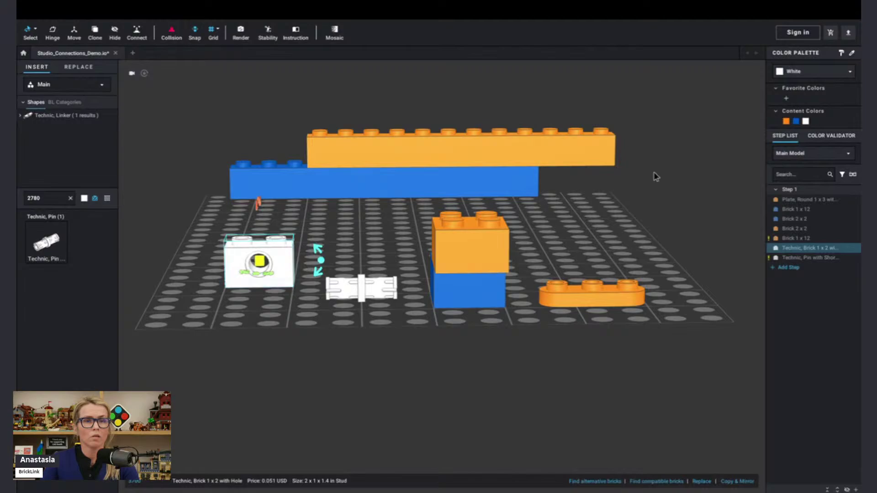
left_click(786, 122)
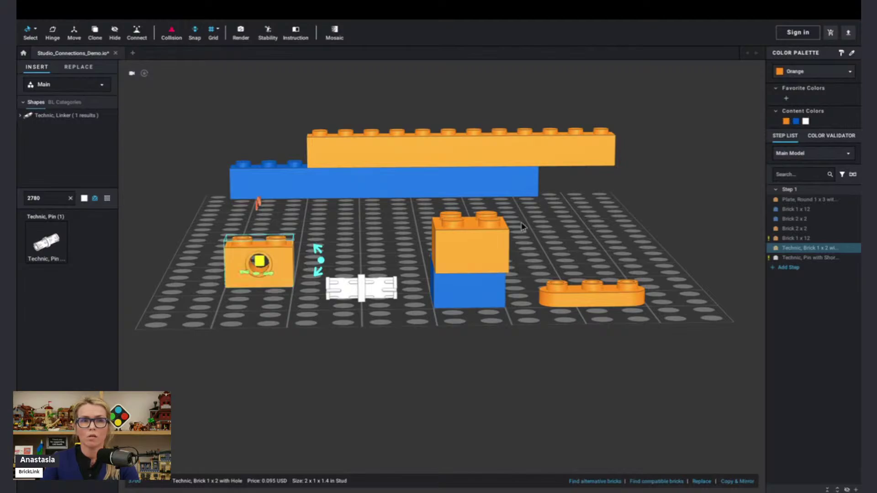
left_click(386, 287)
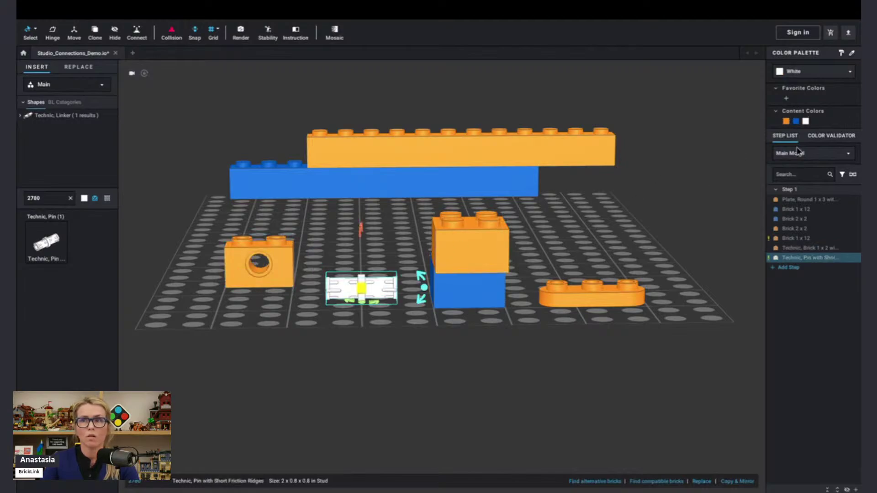
left_click(797, 121)
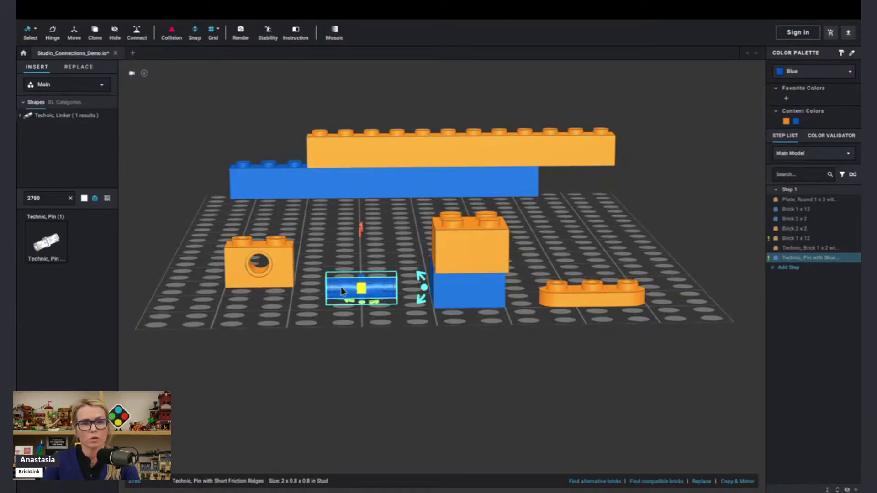
Step: Rotate the blue pin 90 degrees horizontally and snap it into the hole of the orange Technic brick
mouse_move(375, 287)
left_mouse_down()
mouse_move(279, 265)
mouse_move(374, 287)
left_mouse_up()
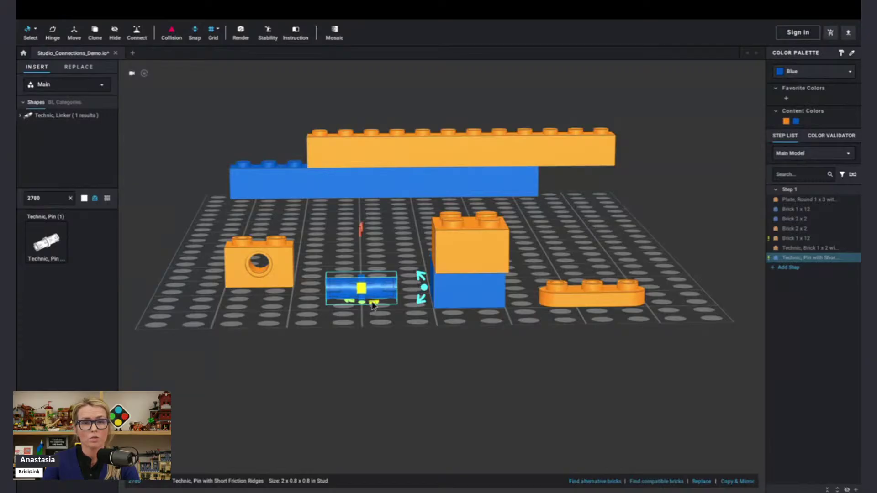
mouse_move(374, 305)
left_mouse_down()
mouse_move(393, 290)
mouse_move(389, 304)
left_mouse_up()
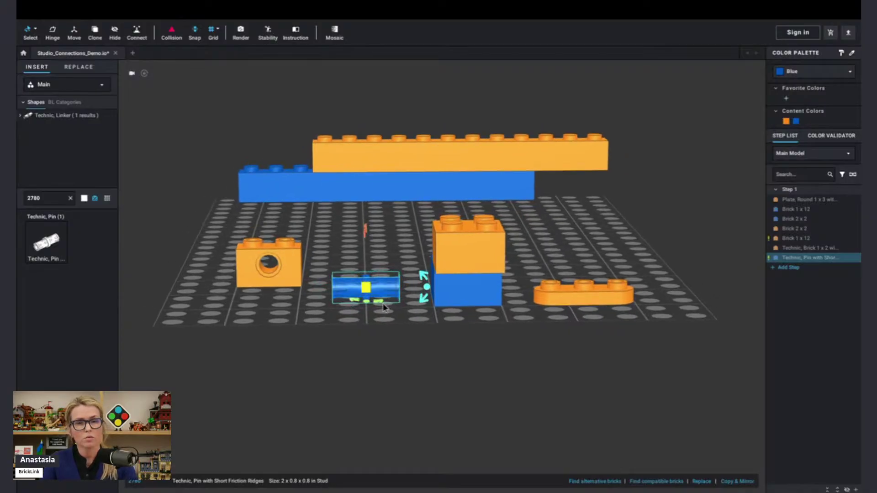
left_click(383, 303)
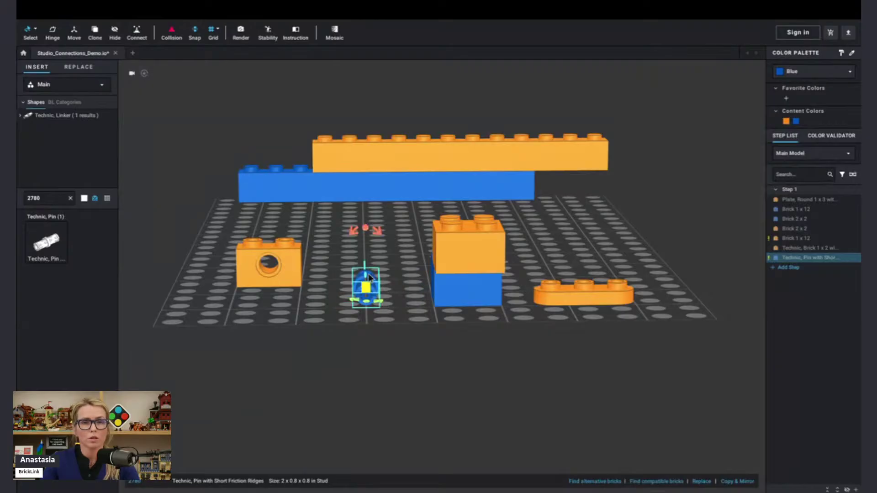
left_click_drag(383, 287, 273, 266)
left_click(369, 289)
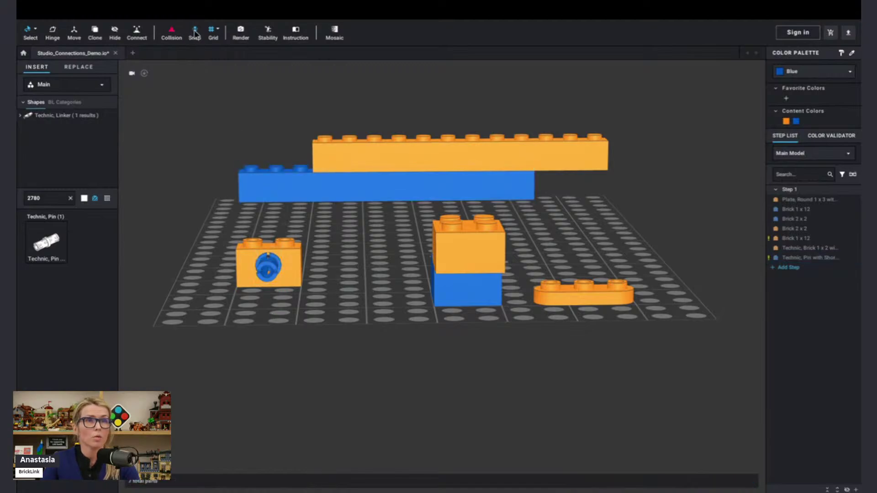
Step: Pull the blue pin out of the Technic brick, reposition it on the baseplate, and reconnect it to the hole
left_click_drag(275, 275, 319, 280)
right_click_drag(367, 305, 334, 319)
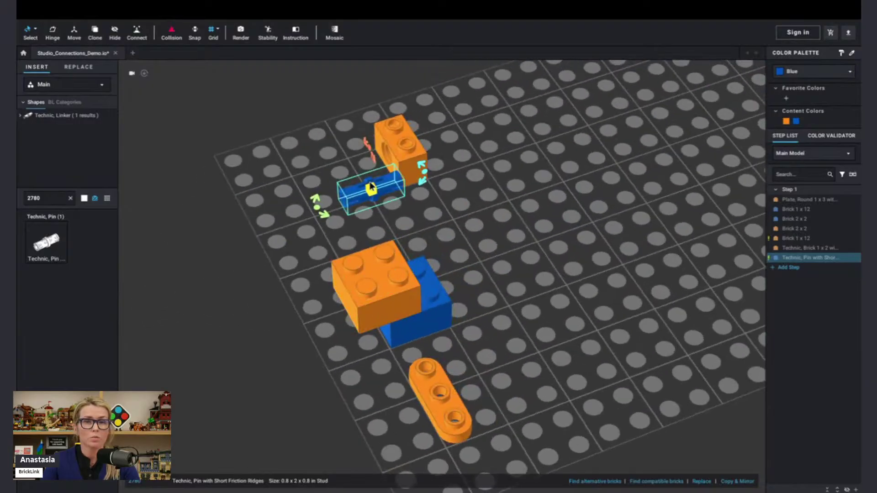
left_click_drag(392, 191, 313, 206)
mouse_move(457, 219)
right_mouse_down()
mouse_move(491, 210)
mouse_move(477, 201)
mouse_move(466, 208)
right_mouse_up()
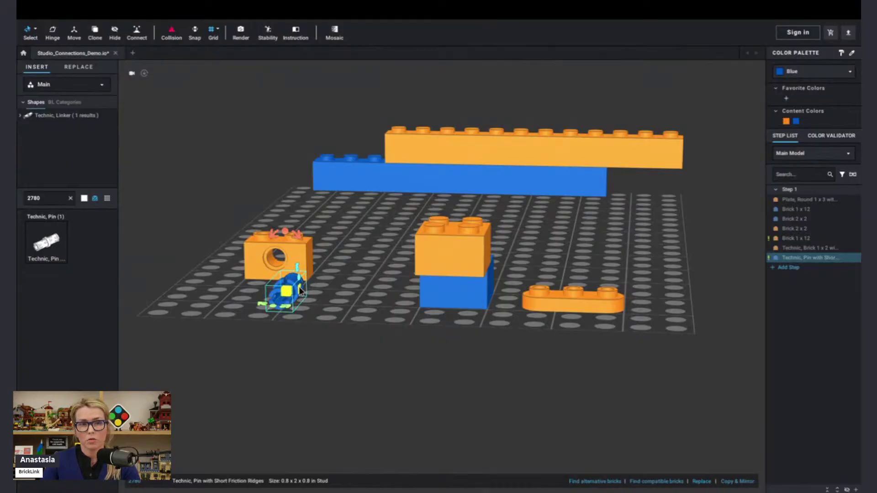
left_click(334, 294)
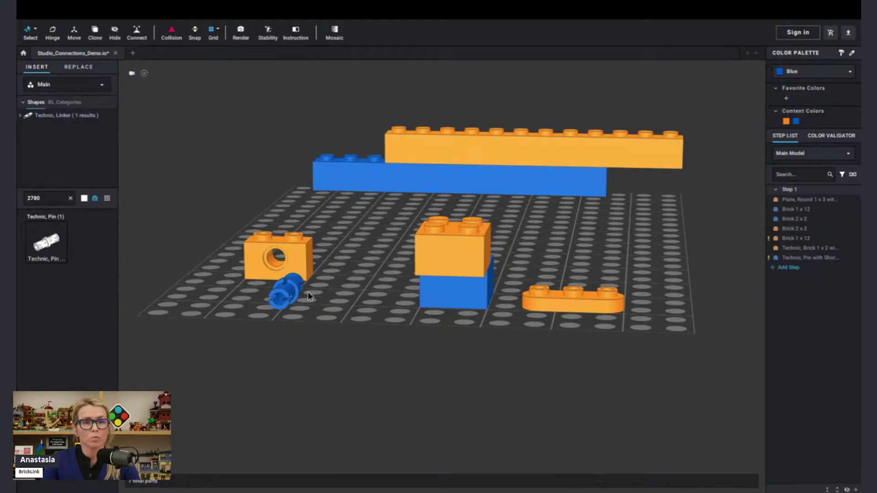
left_click_drag(294, 286, 349, 351)
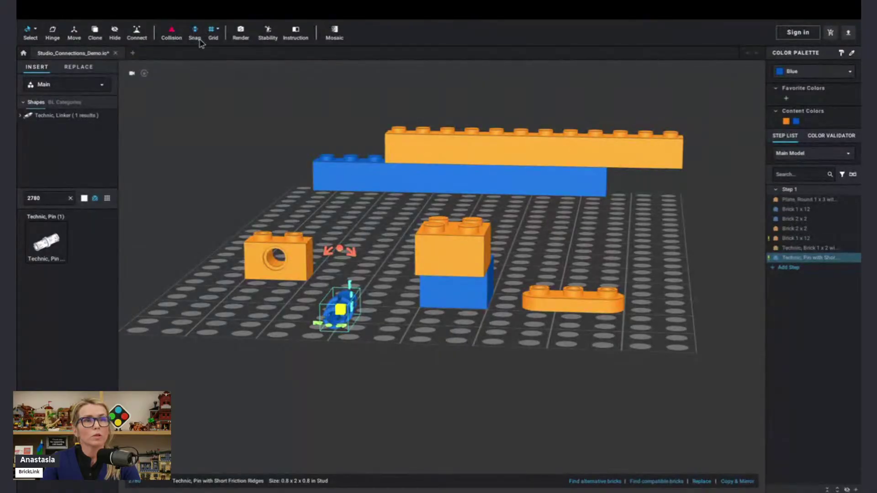
left_click_drag(334, 290, 290, 257)
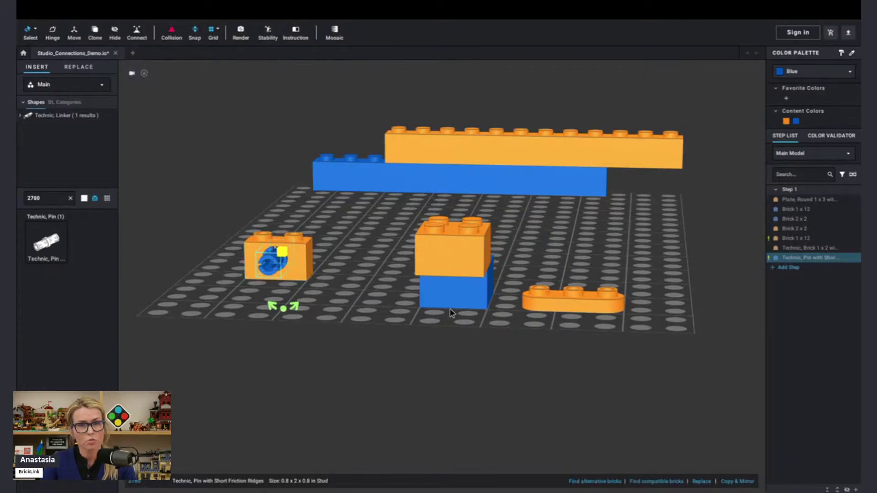
Step: Select the blue 2 x 2 brick together with the blue pin and nudge both vertically up and back down
left_click(450, 297, "ctrl")
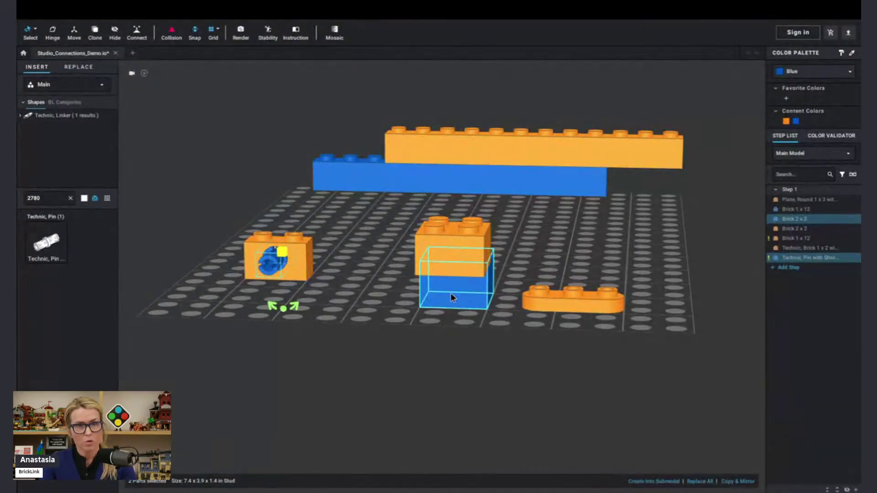
key("w")
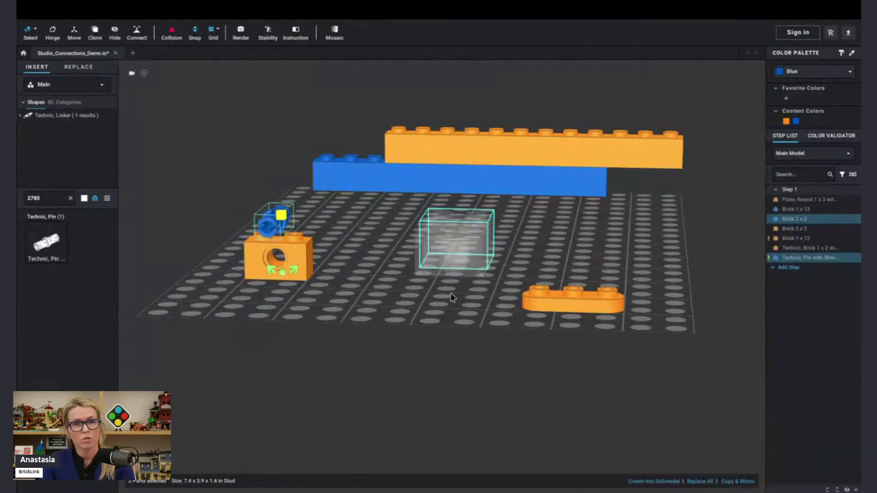
key("Page_Up")
key("Page_Up")
key("Page_Up")
key("Page_Down")
key("Page_Down")
key("Page_Down")
key("Page_Down")
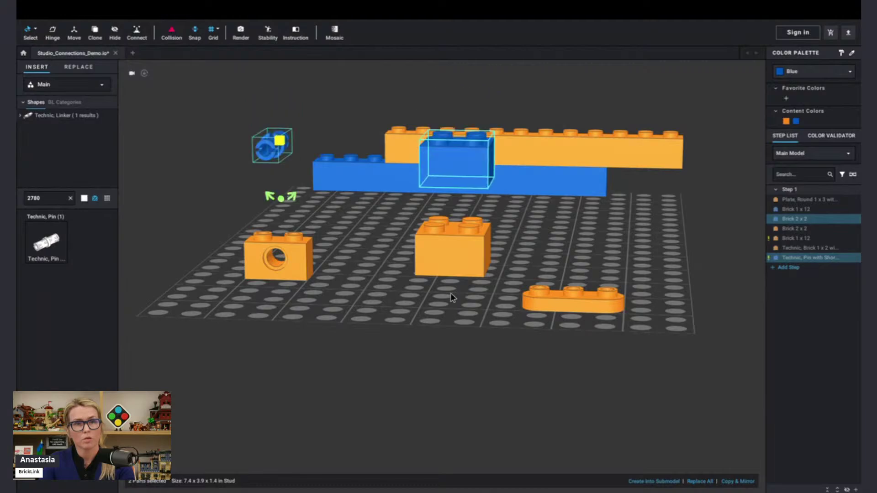
Step: Viewing the baseplate from above, nudge the selected pin and blue 2 x 2 brick four studs forward
right_click_drag(367, 359, 376, 392)
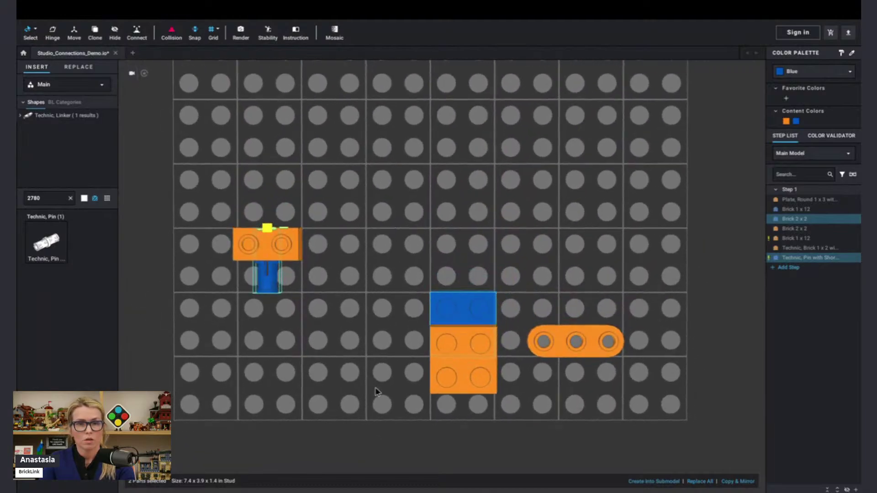
key("Down")
key("Down")
key("Down")
key("Down")
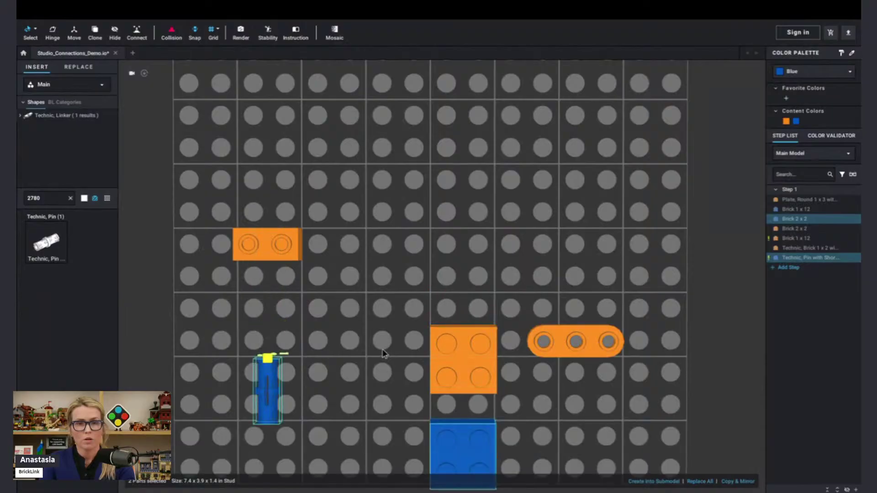
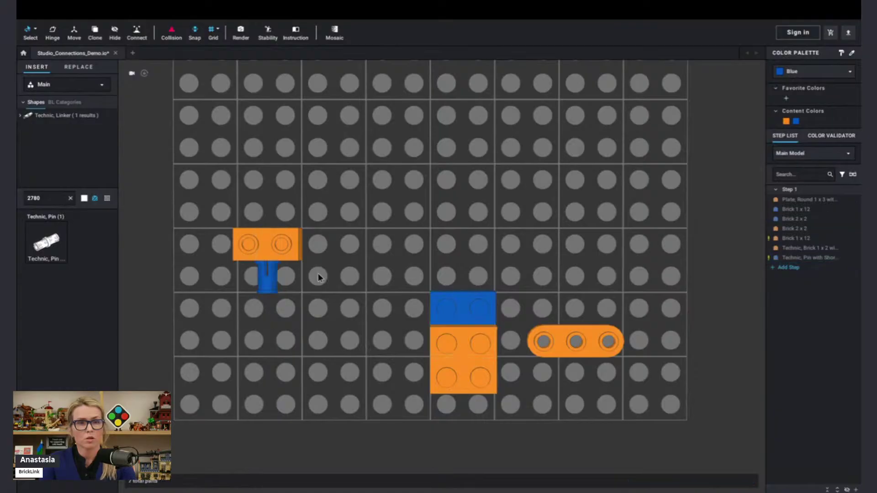
Step: Move the orange 2 x 2 brick off the blue one and place it on the baseplate to the blue brick's left
mouse_move(462, 306)
left_mouse_down()
mouse_move(419, 256)
mouse_move(470, 300)
left_mouse_up()
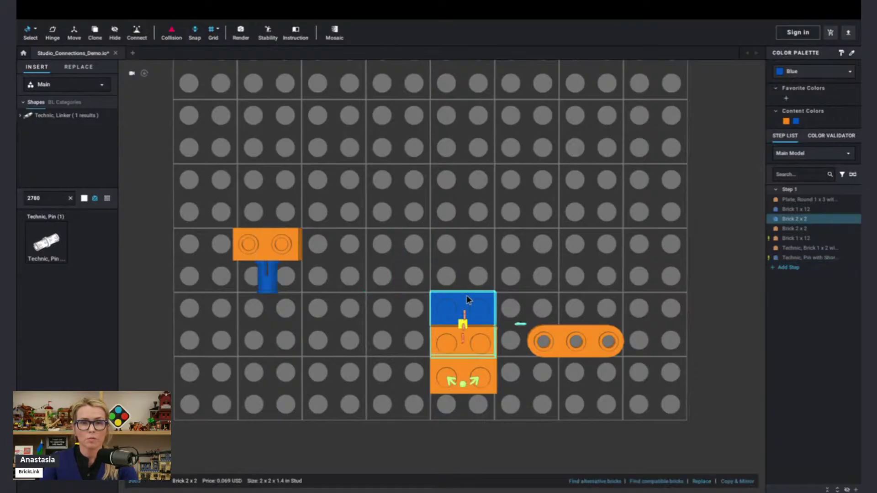
left_click_drag(483, 381, 403, 352)
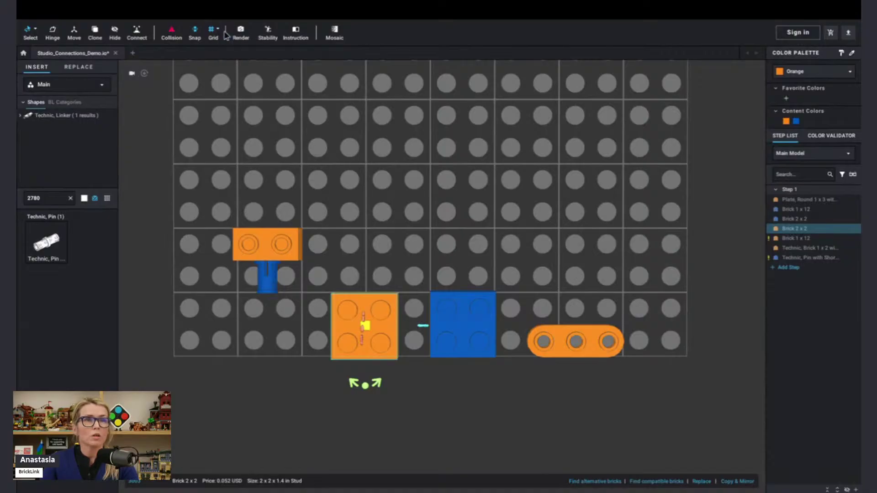
Step: Nudge the blue 2 x 2 brick forward, back, left and right one stud at a time, ending at its starting position
left_click(484, 327)
key("Down")
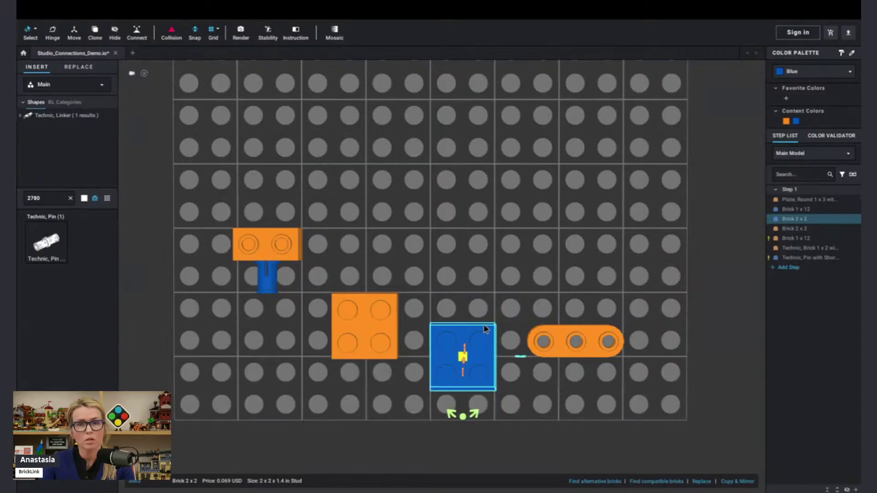
key("Down")
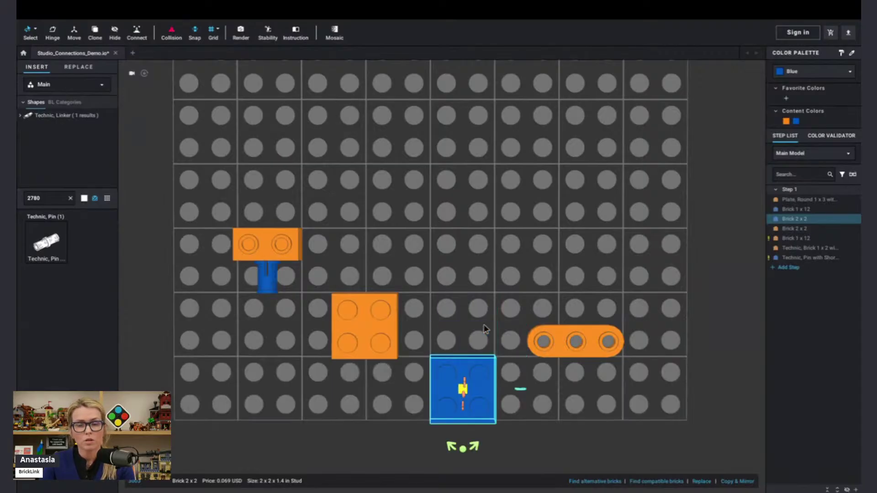
key("Up")
key("Left")
key("Right")
key("Right")
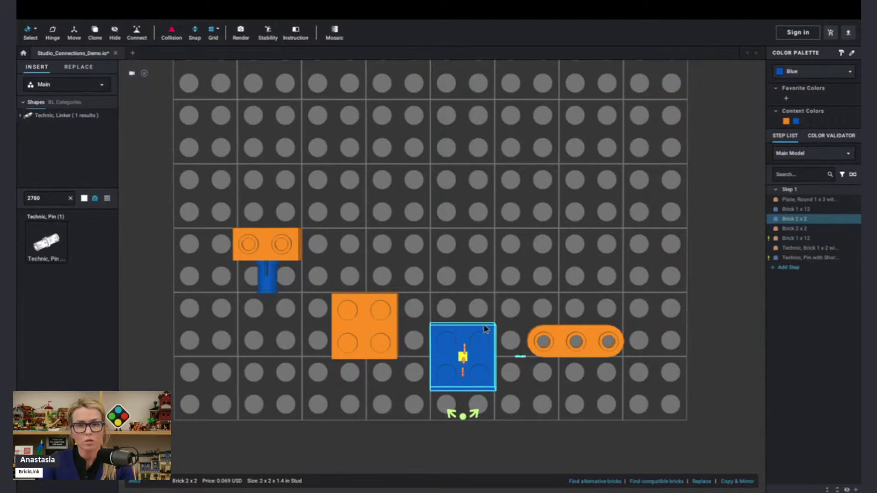
key("Left")
key("Down")
key("Up")
key("Up")
Step: Switch to the next finer grid level, then raise the blue 2 x 2 brick slightly and nudge it right four half-stud increments
left_click(217, 29)
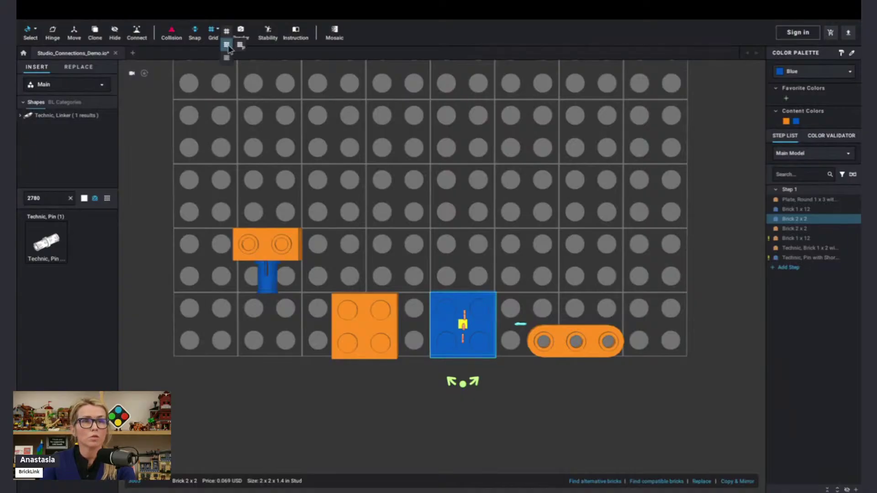
left_click(241, 45)
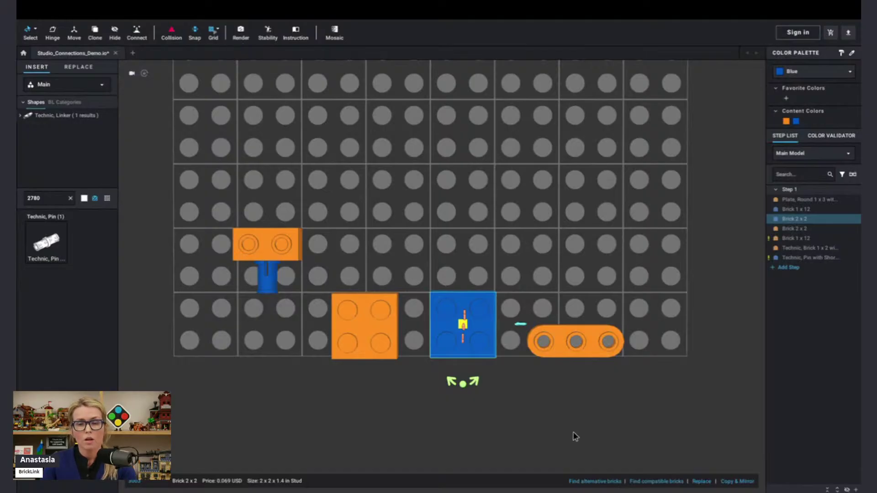
right_click_drag(575, 436, 574, 401)
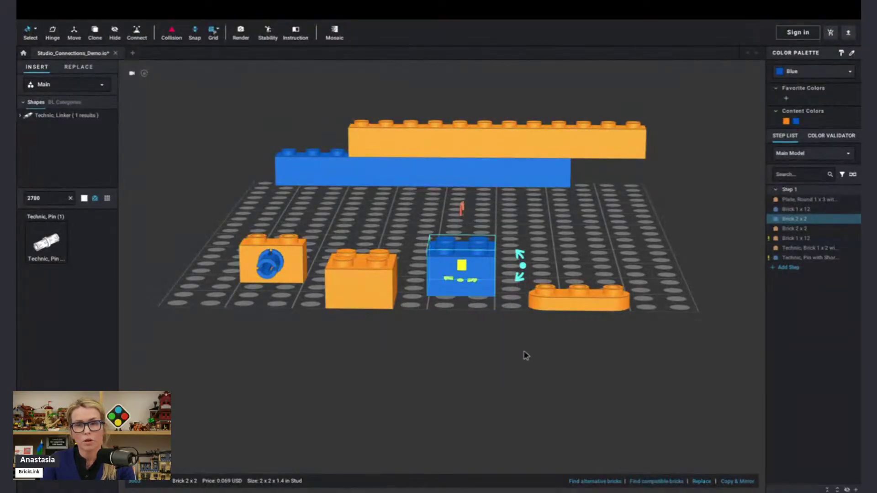
right_click_drag(524, 351, 521, 349)
key("s")
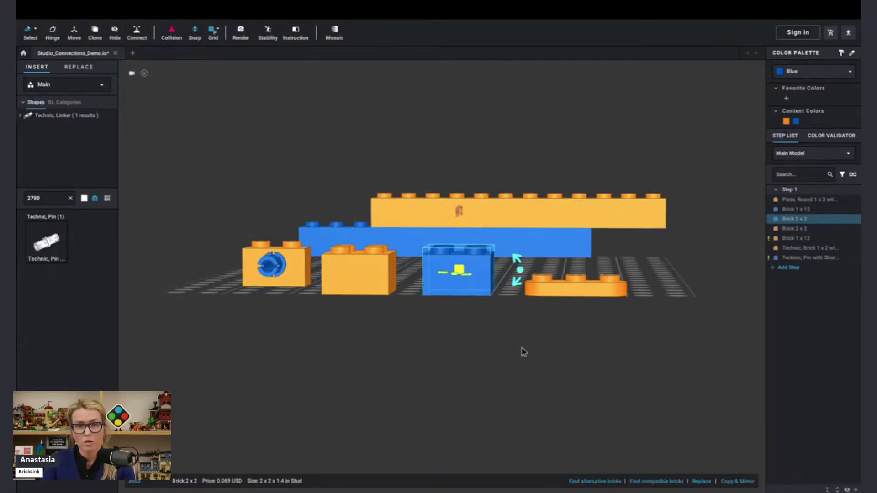
key("w")
key("d")
key("d")
key("d")
key("d")
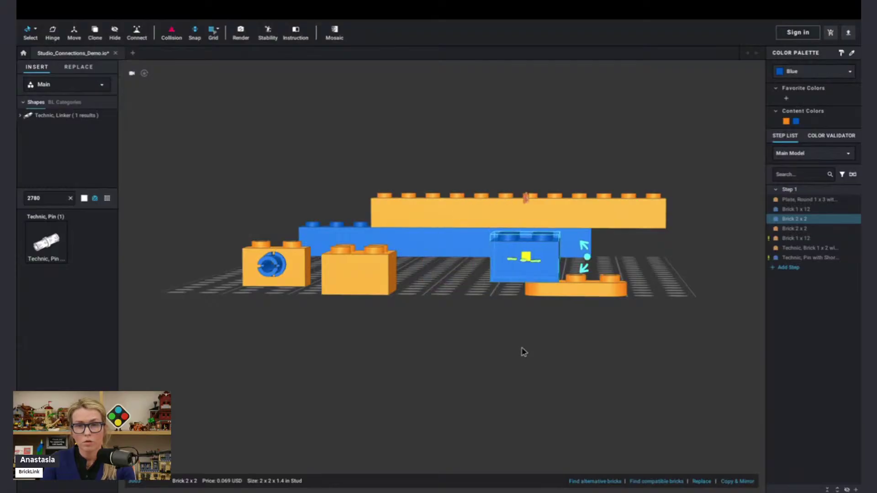
Step: Nudge the blue 2 x 2 brick left in half-stud increments back down onto the baseplate, between the orange 2 x 2 brick and the round plate
key("Left")
key("Left")
key("Left")
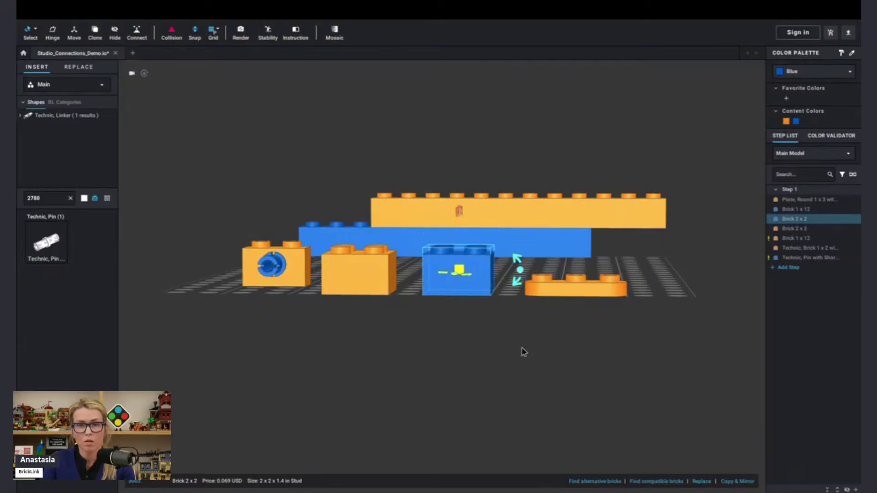
Step: Viewing the baseplate from above, nudge the blue 2 x 2 brick one stud toward the long bricks in half-stud increments and return it
right_click_drag(488, 358, 491, 392)
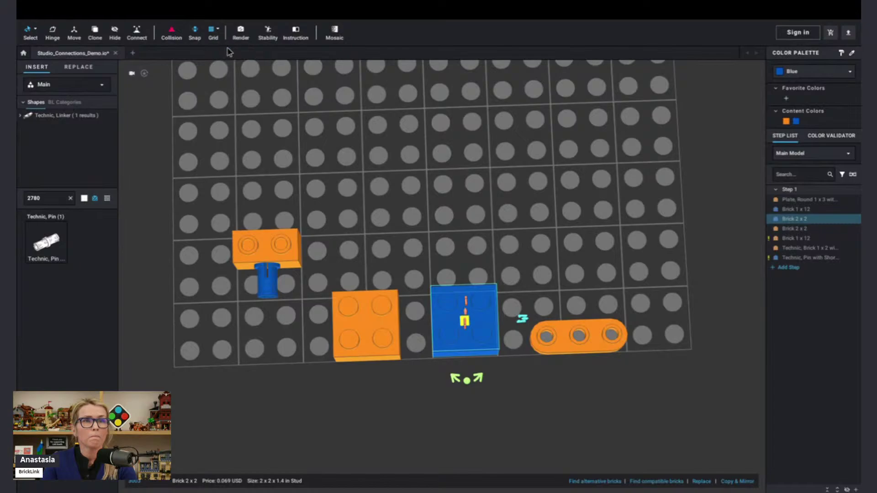
left_click_drag(475, 354, 472, 281)
key("w")
key("w")
key("s")
key("s")
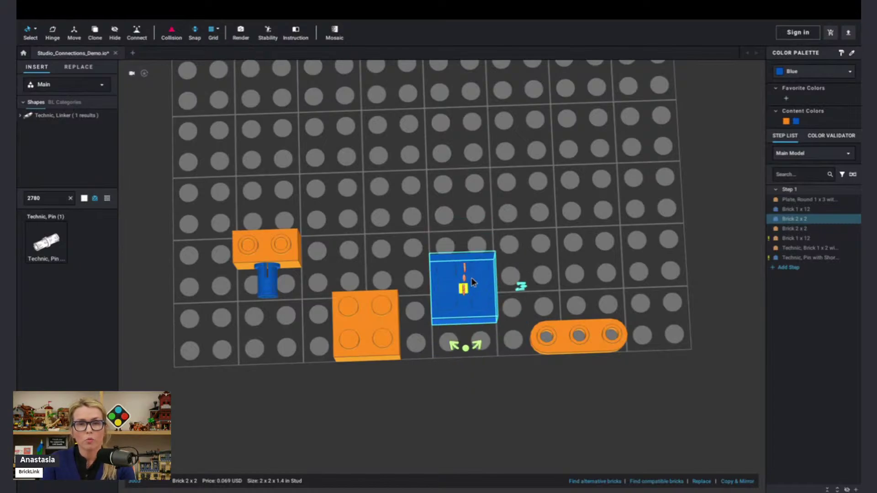
key("s")
key("s")
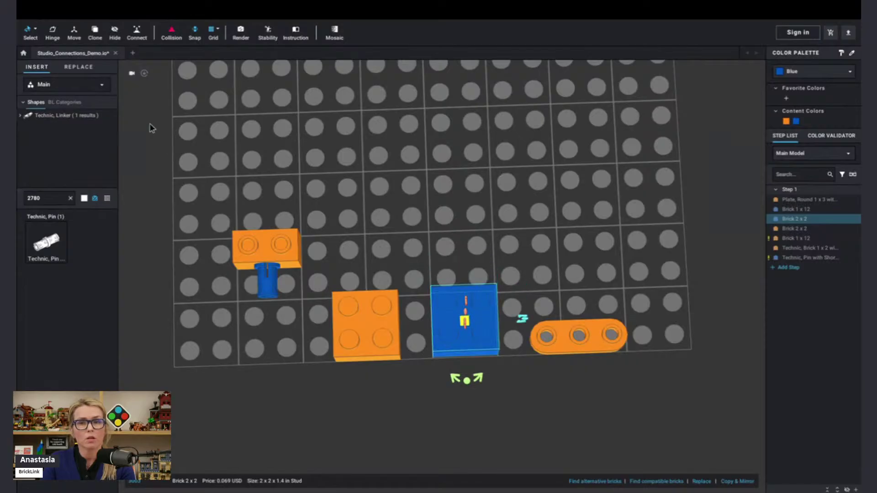
Step: Set the grid to its finest level and nudge the blue 2 x 2 brick toward the long bricks in tiny increments, about one stud in total
left_click(218, 29)
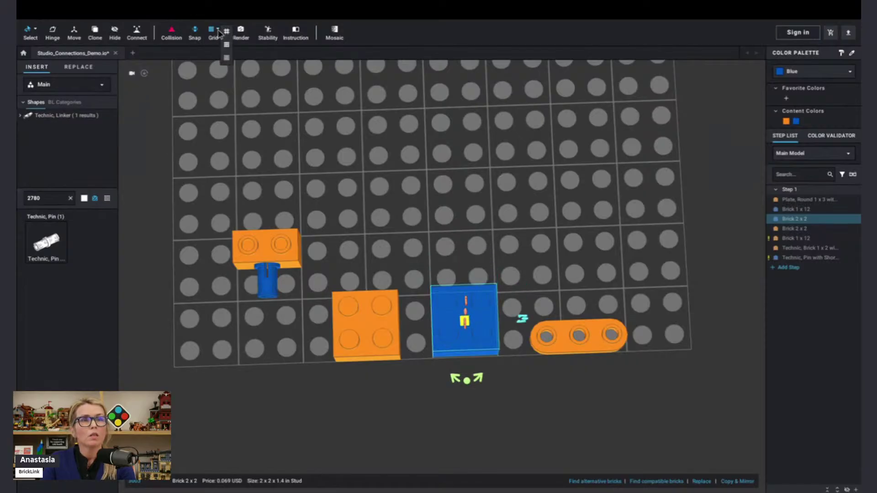
left_click(226, 58)
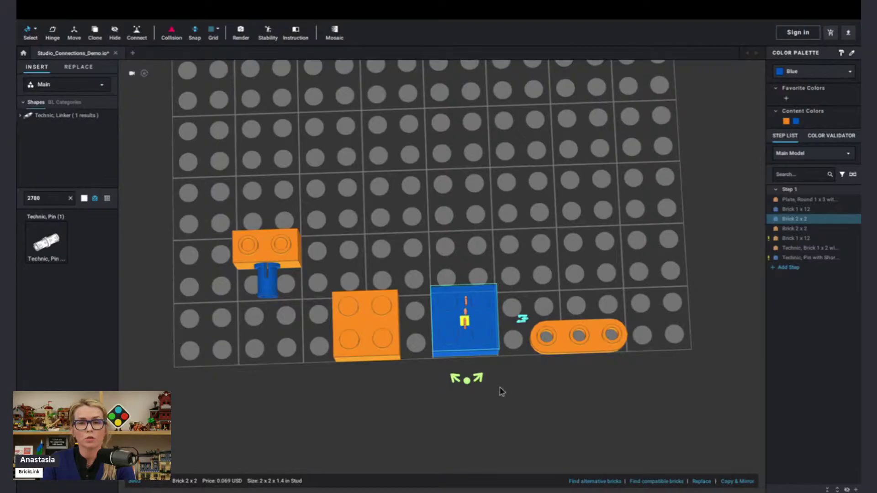
key("w")
key("Up")
key("Up")
key("Up")
key("Up")
key("Up")
key("Up")
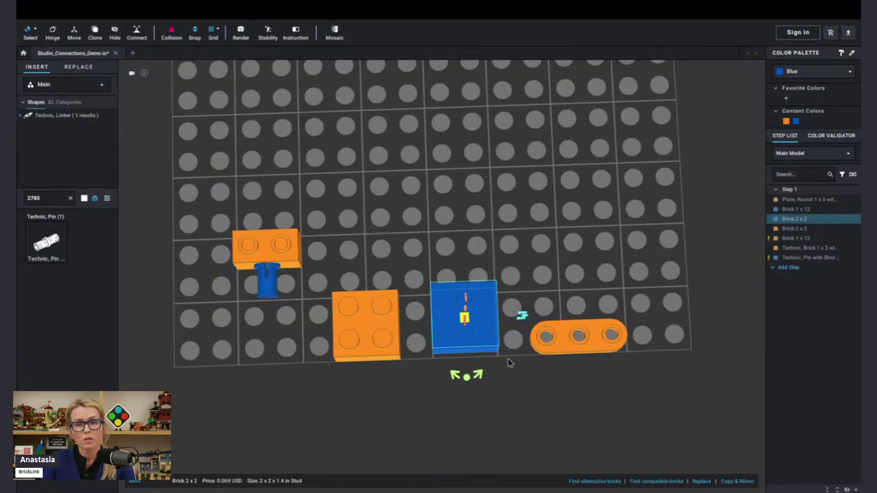
key("Up")
key("Up")
key("Up")
key("Up")
key("Up")
key("Up")
key("Up")
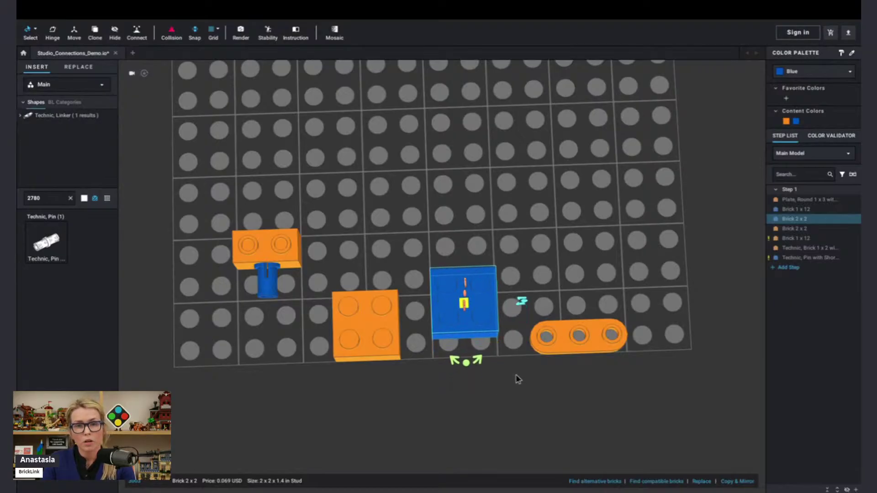
key("Up")
key("Up")
key("Up")
key("Up")
key("Up")
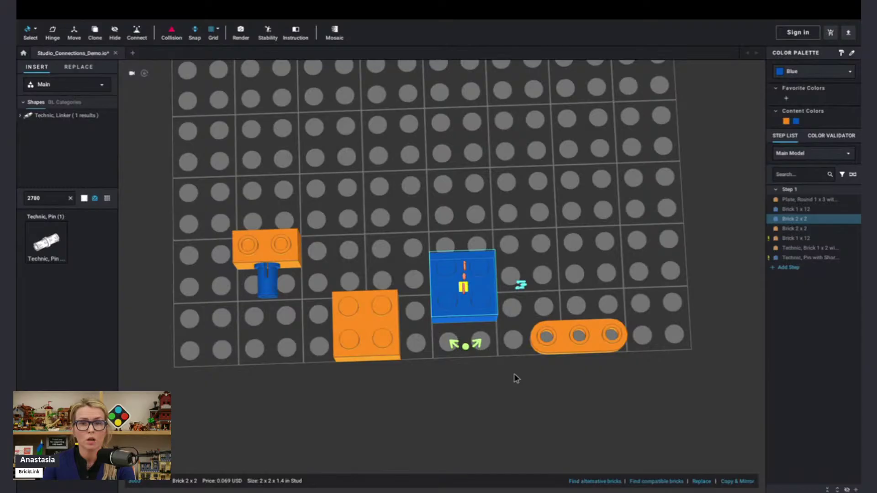
Step: Delete the orange Technic brick 1 x 2 with hole and the blue Technic pin
right_click_drag(629, 413, 623, 378)
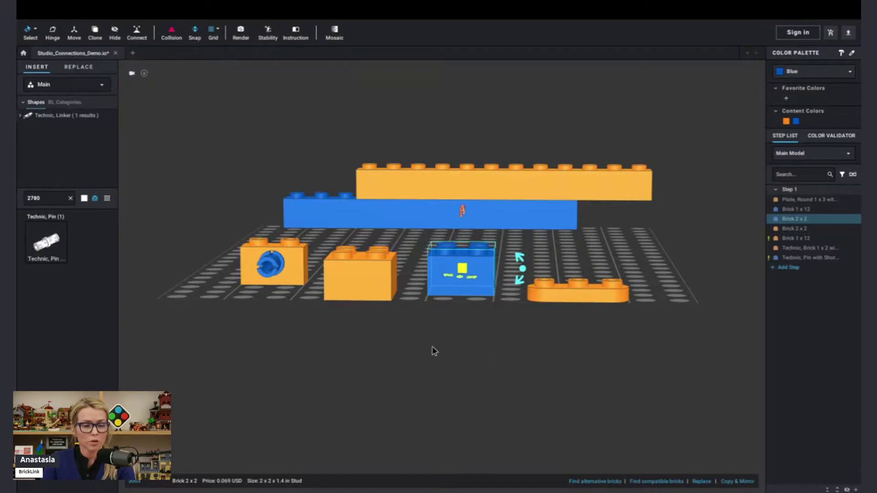
left_click(284, 254)
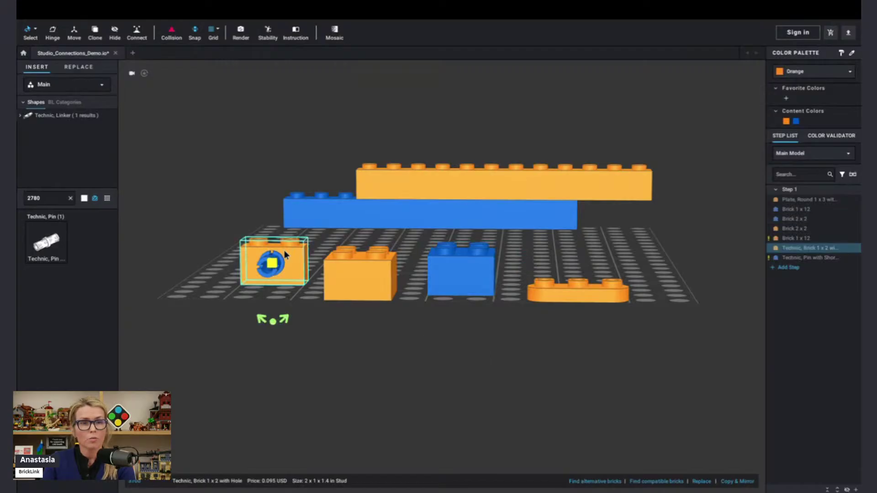
key("Delete")
left_click(273, 262)
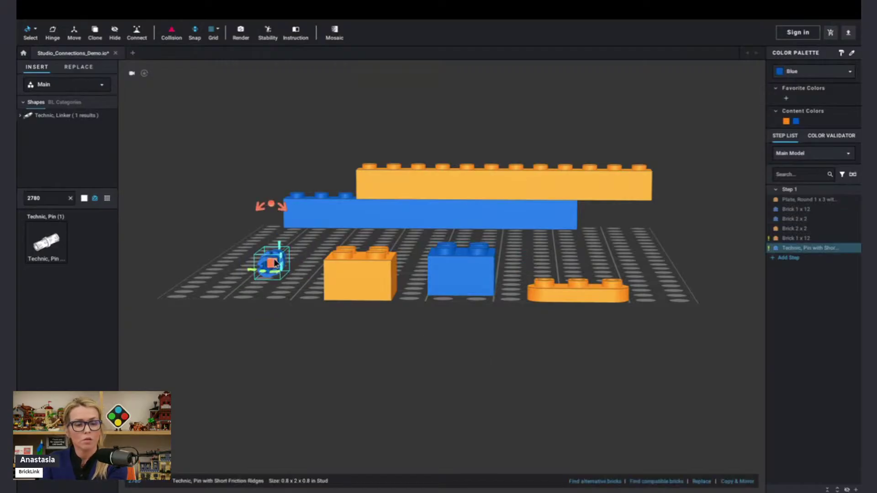
key("Delete")
Step: With the Connect tool, attach the orange 1 x 12 brick's second stud from the end to the blue 1 x 12 brick's underside and undo it
right_click_drag(633, 255, 555, 253)
scroll(556, 257, "down", 2)
left_click(558, 254)
scroll(558, 252, "down", 5)
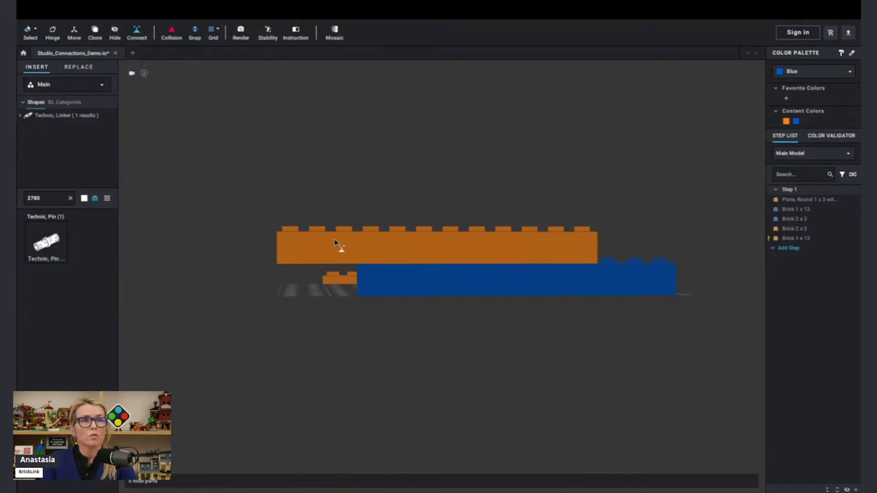
left_click(326, 255)
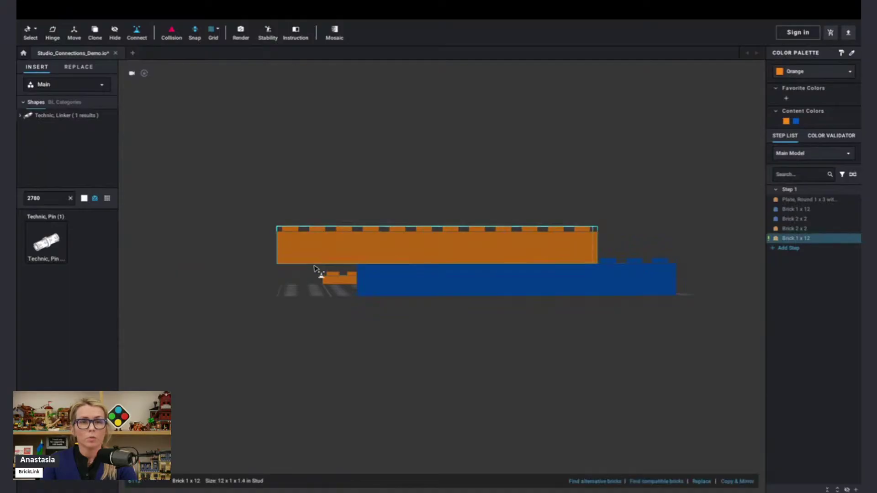
scroll(322, 251, "up", 2)
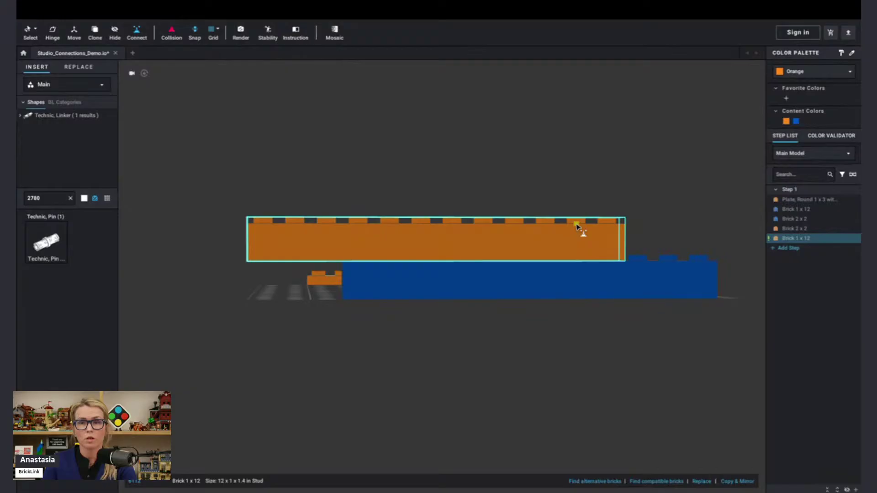
left_click(576, 225)
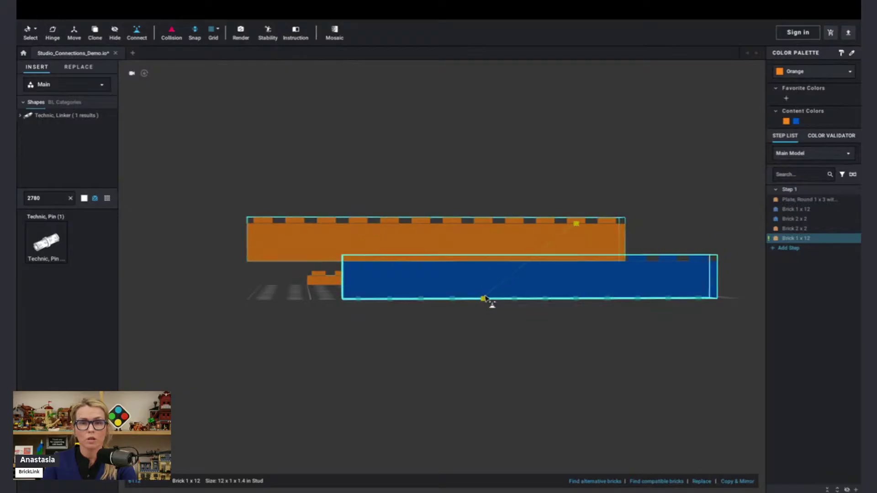
left_click(484, 299)
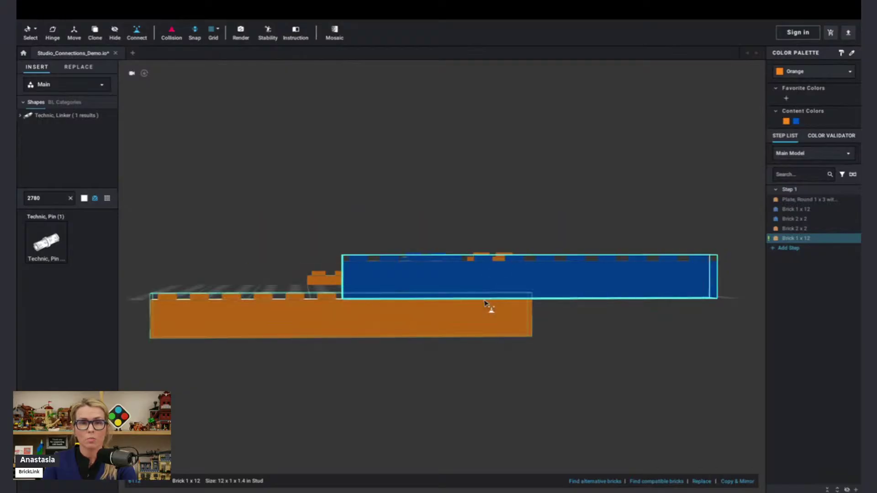
mouse_move(621, 341)
right_mouse_down()
mouse_move(611, 344)
mouse_move(623, 345)
right_mouse_up()
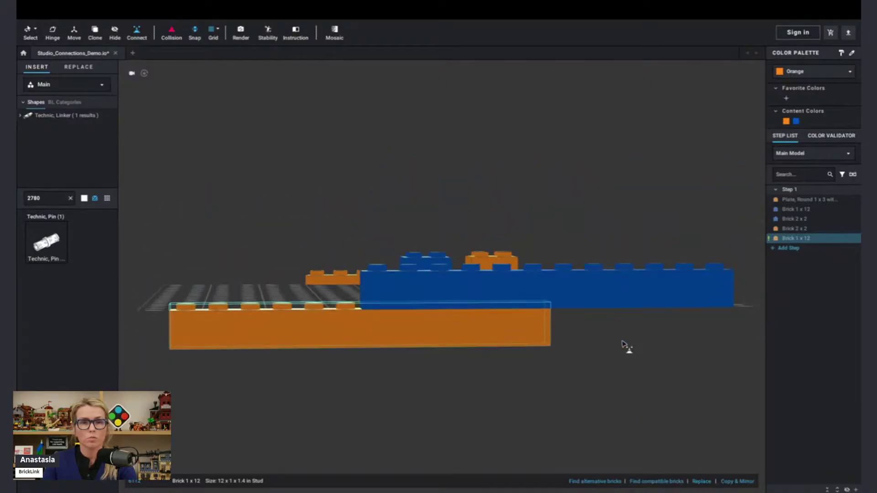
key("ctrl+z")
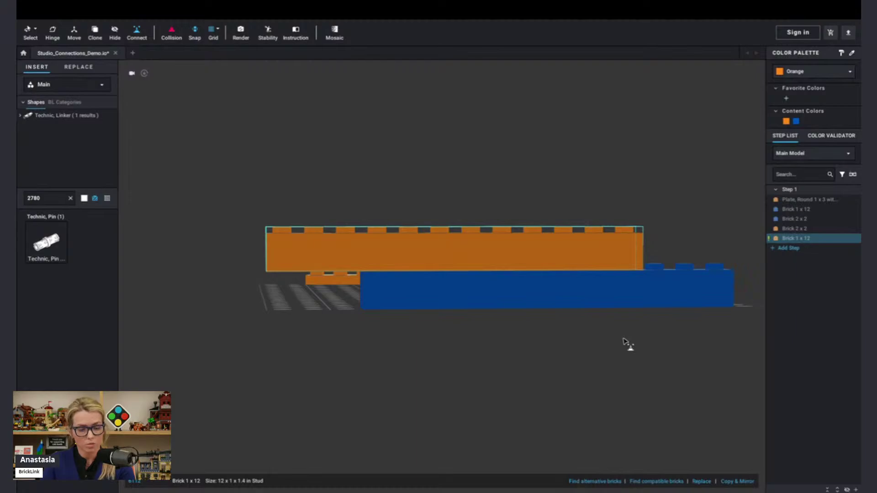
Step: Search the parts for 87994 and place a Bar 3L (Bar Arrow) upright on the baseplate, to the right of the round plate
right_click_drag(640, 352, 565, 359)
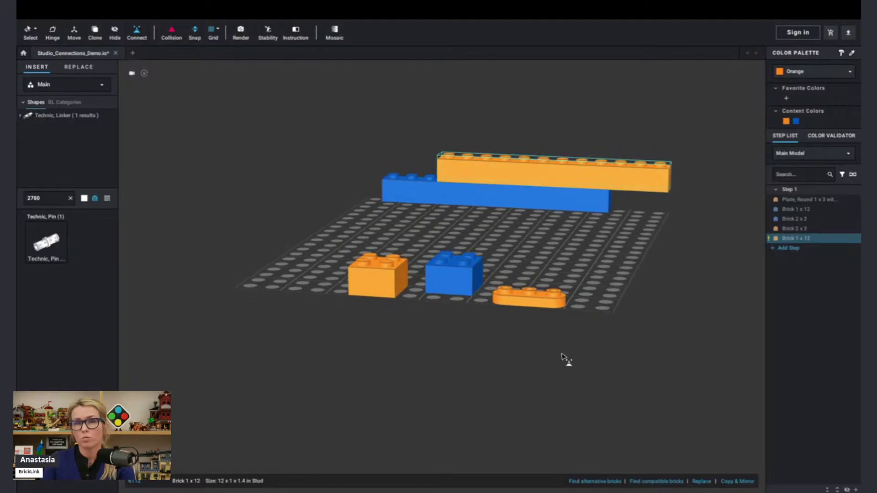
double_click(57, 195)
key("BackSpace")
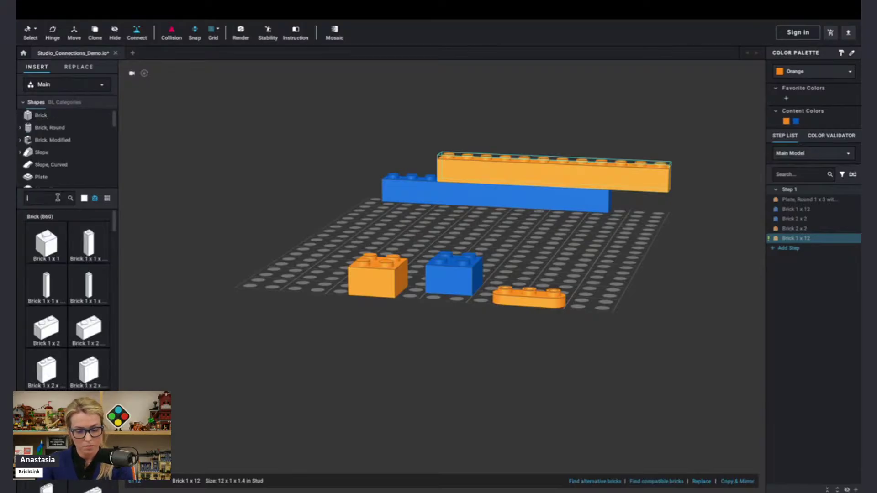
type("4")
key("BackSpace")
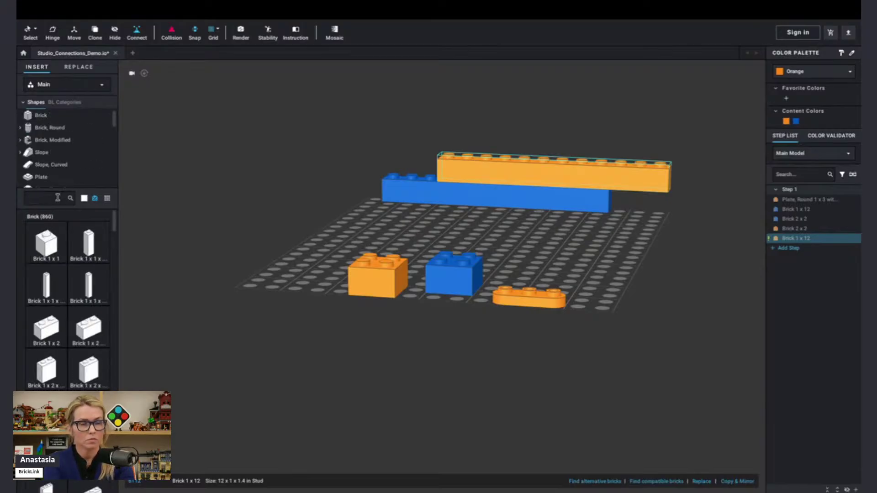
type("879")
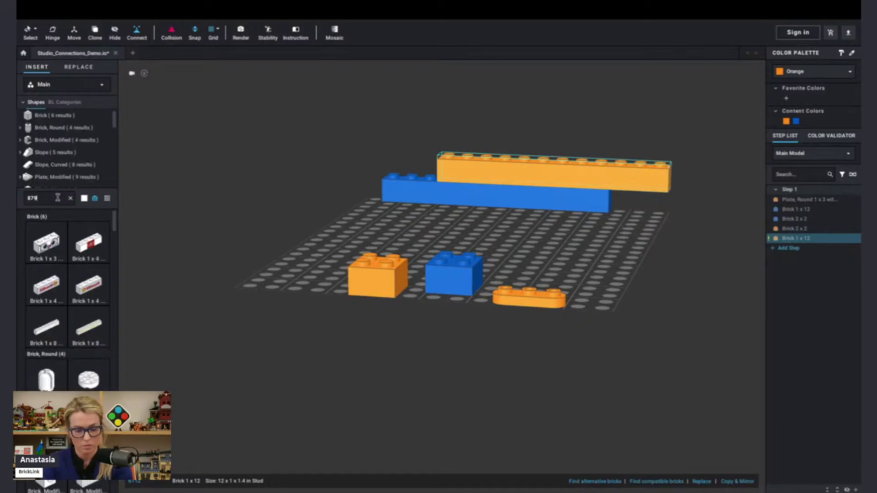
type("94")
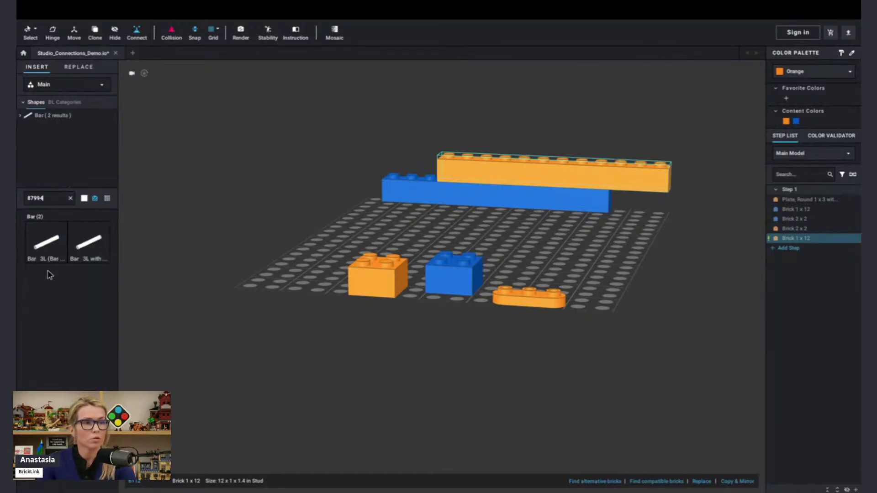
left_click(50, 249)
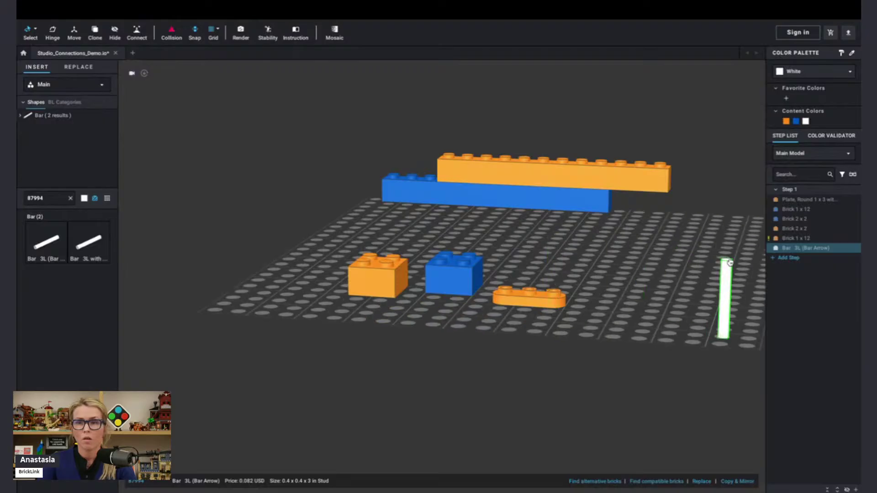
left_click(746, 265)
middle_click_drag(724, 360, 650, 351)
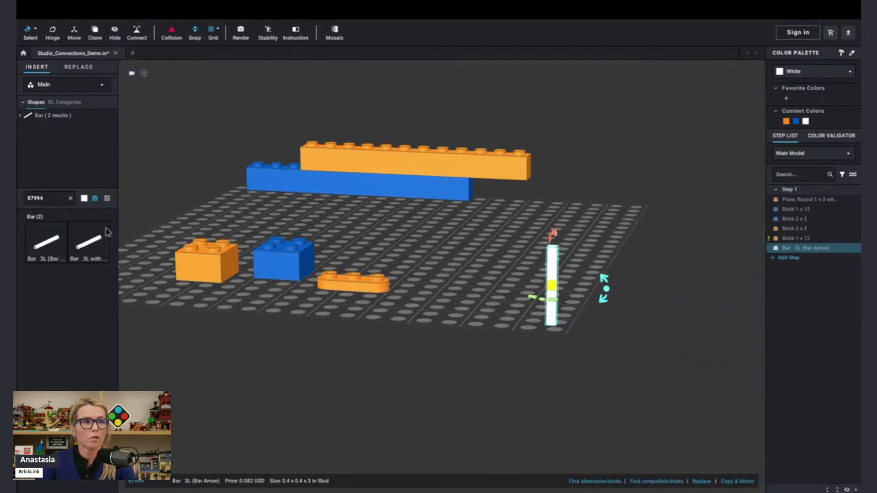
Step: Search the parts for 48729 and place the Bar 1L with Clip Mechanical Claw - Cut Edges and Hole on Side left of the Bar 3L
double_click(44, 197)
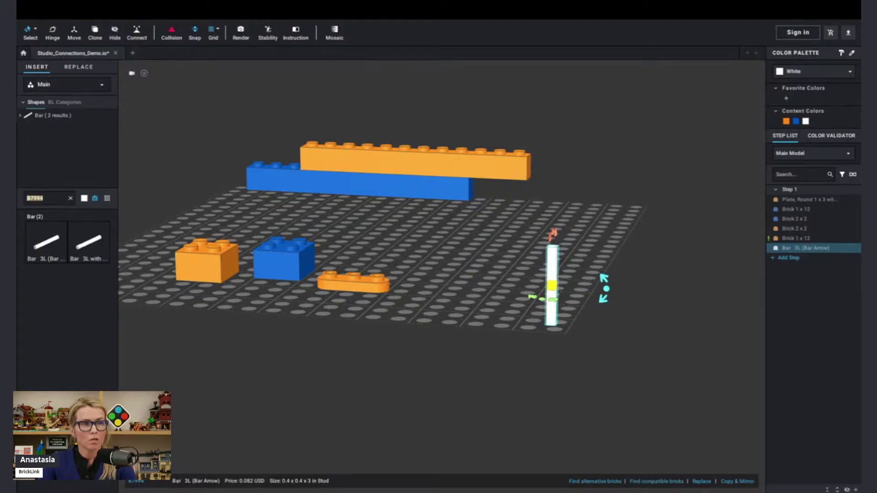
key("BackSpace")
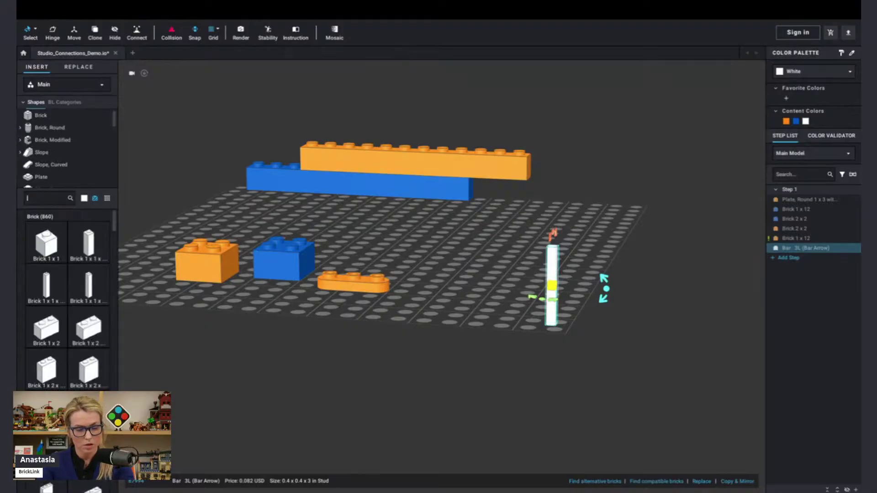
type("487")
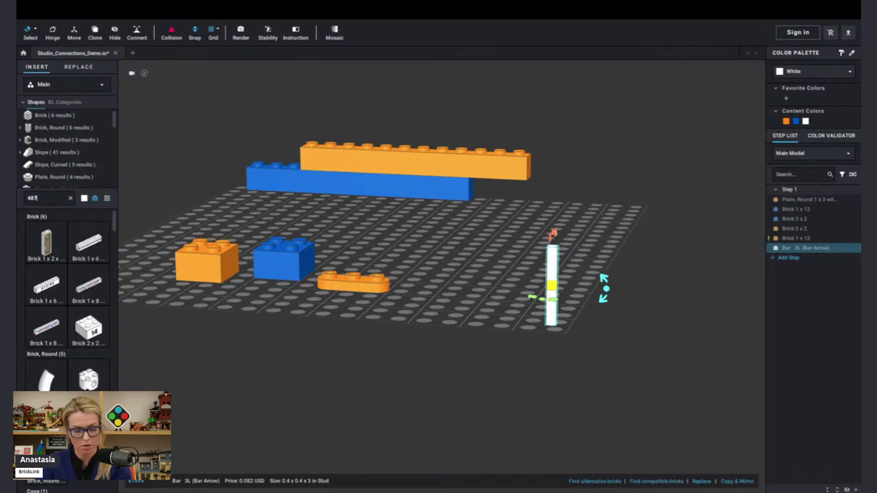
type("29")
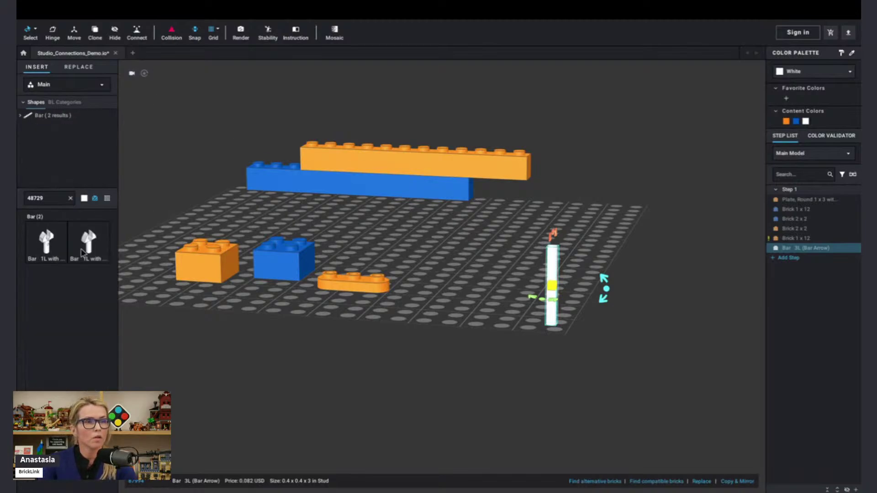
left_click_drag(83, 253, 485, 279)
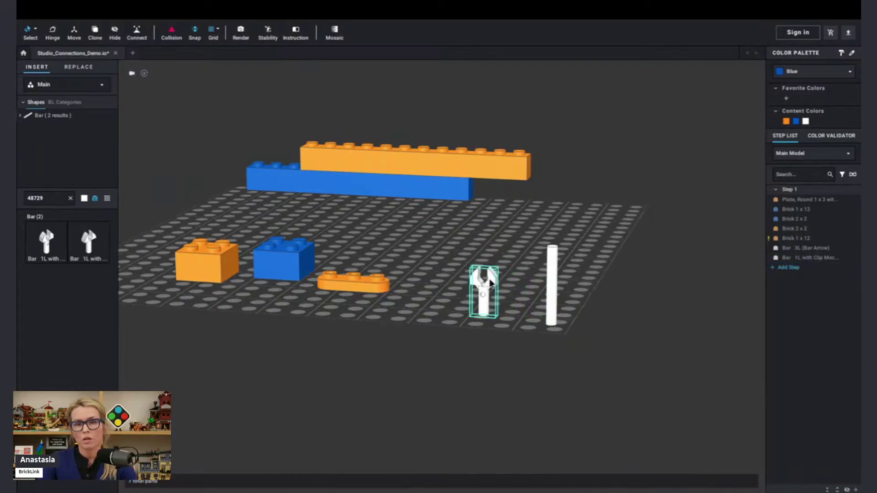
Step: Color the Bar 1L with Clip orange and the Bar 3L blue
left_click(487, 284)
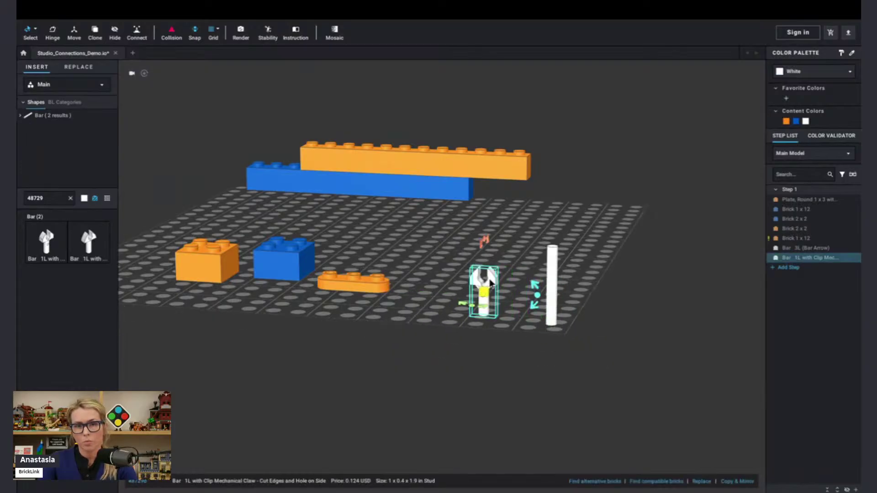
left_click(786, 121)
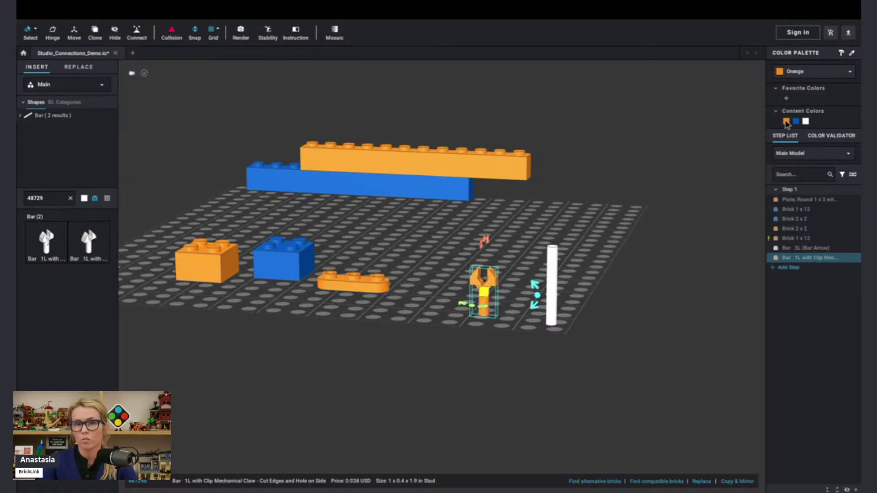
left_click(548, 260)
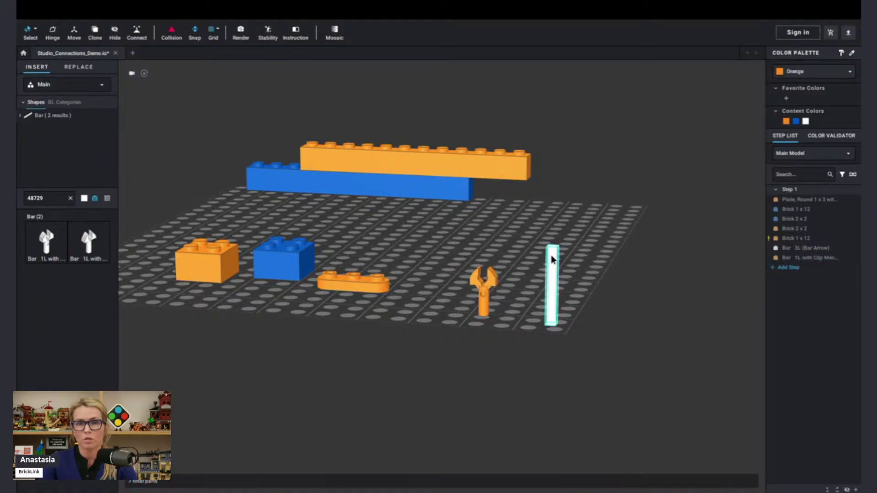
left_click(795, 121)
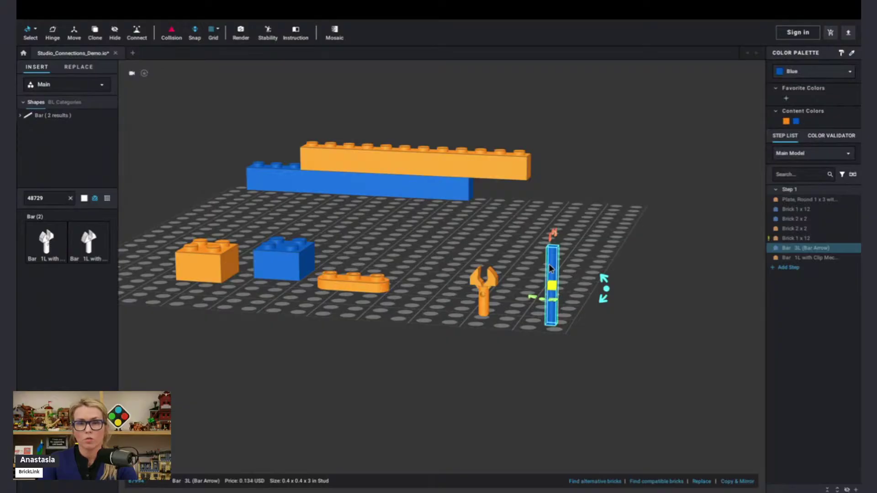
Step: Move the upright blue Bar 3L across the baseplate toward its front corner, beside the orange clip
mouse_move(548, 264)
left_mouse_down()
mouse_move(486, 263)
mouse_move(544, 265)
left_mouse_up()
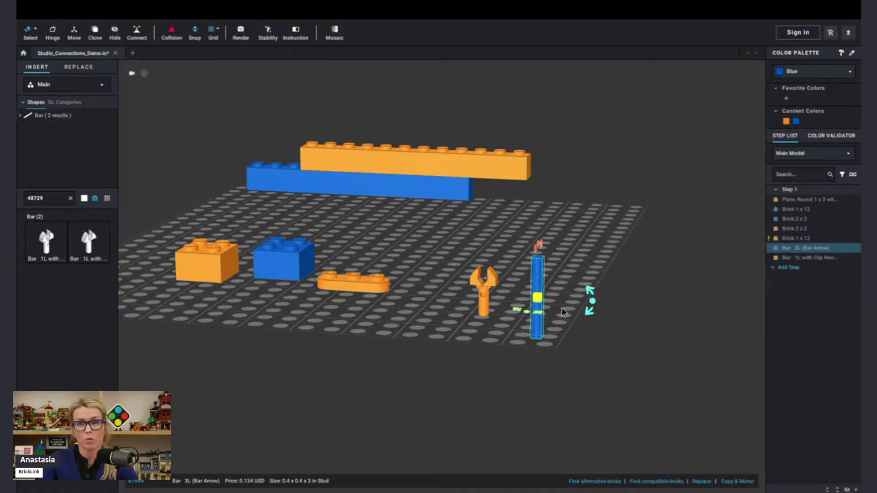
left_click_drag(548, 284, 566, 279)
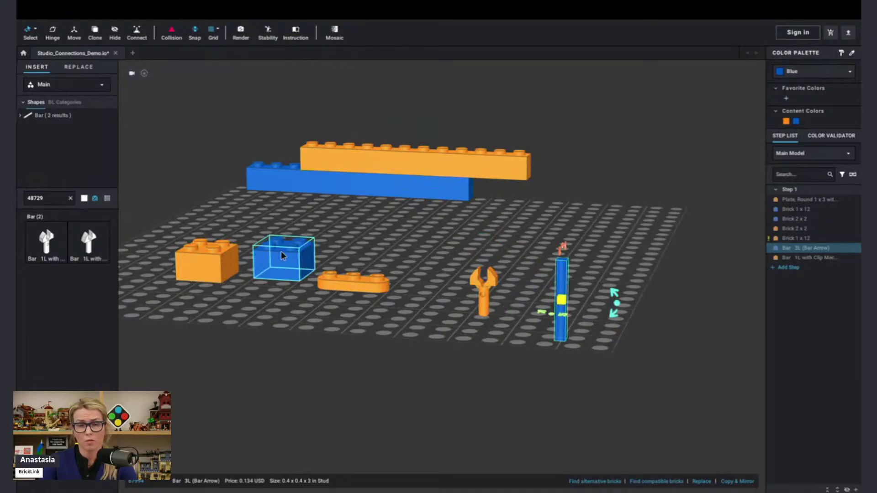
right_click_drag(635, 395, 657, 381)
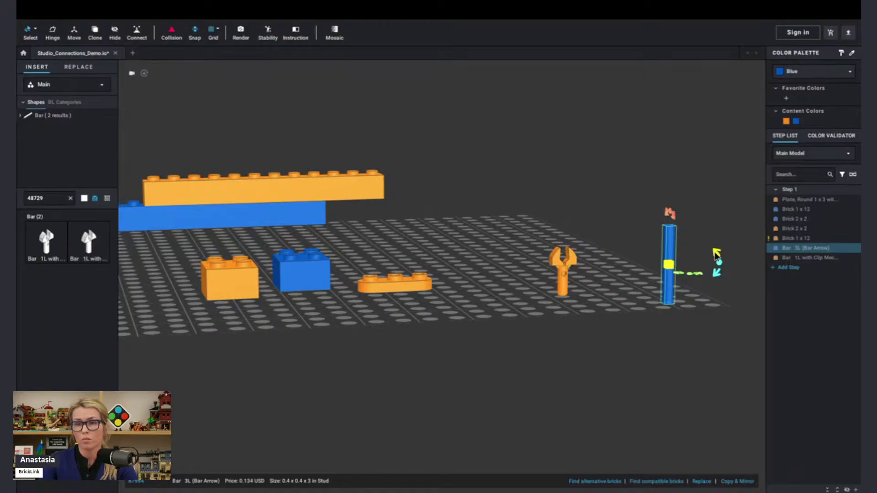
Step: Rotate the blue bar a quarter turn to lie flat, shift it slightly along the baseplate and rotate it back upright
left_click(668, 217)
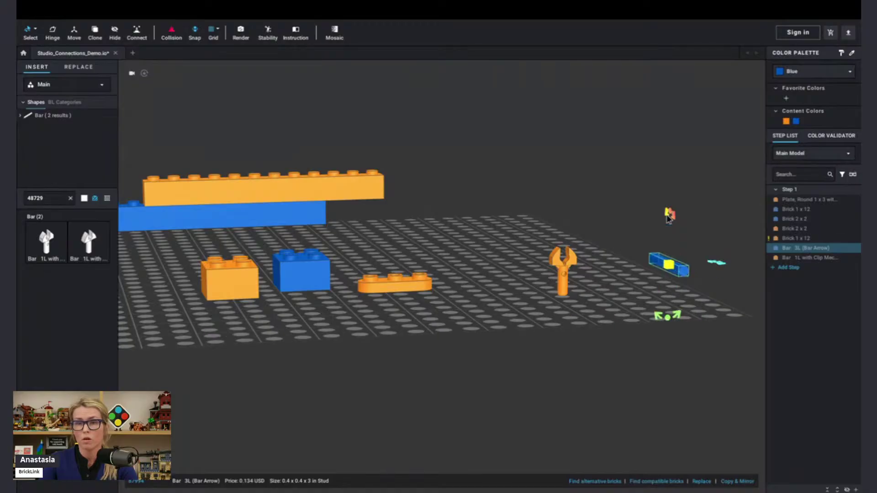
mouse_move(680, 268)
left_mouse_down()
mouse_move(590, 260)
mouse_move(670, 263)
left_mouse_up()
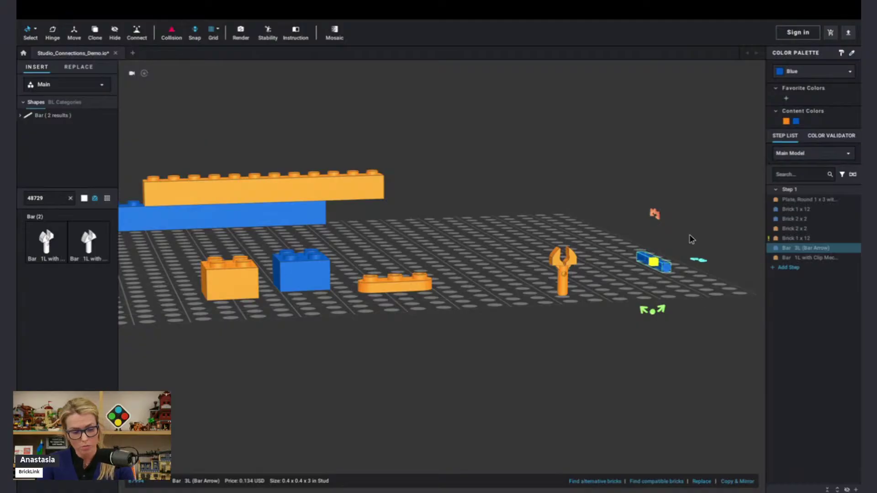
left_click(656, 223)
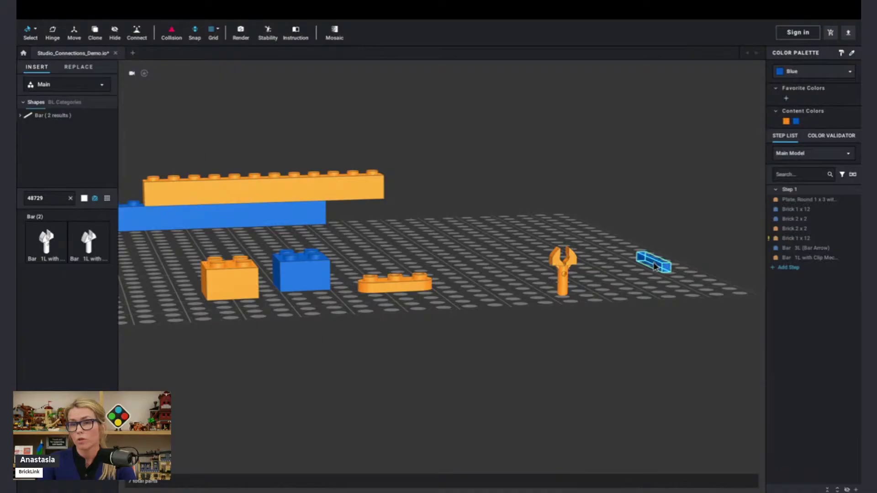
left_click(654, 266)
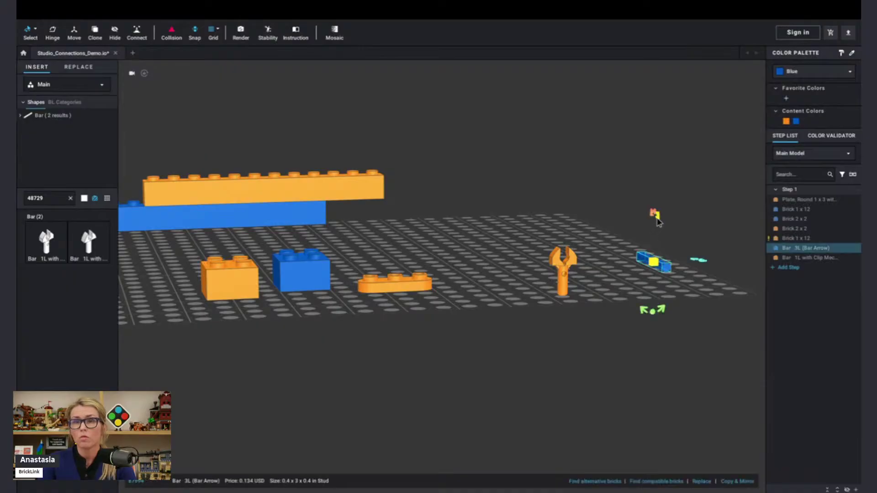
left_click(655, 220)
Step: Tilt the blue bar freely to a slanted angle
scroll(683, 322, "up", 5)
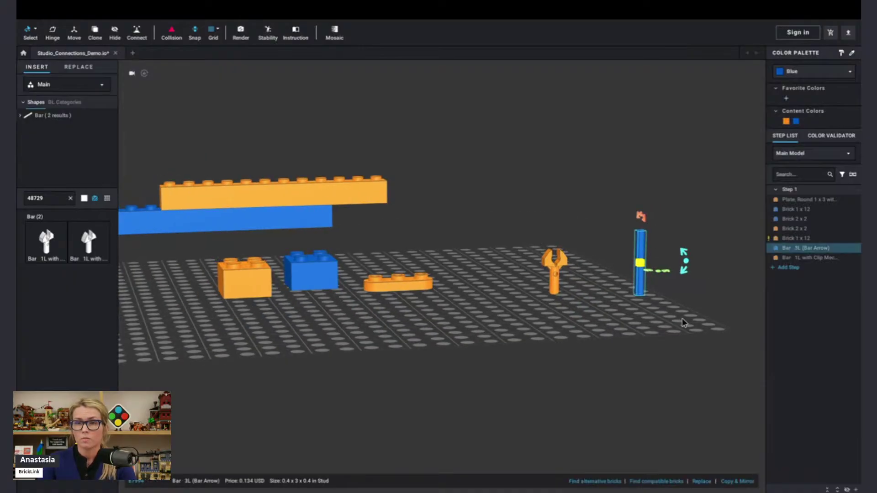
right_click_drag(727, 330, 693, 301)
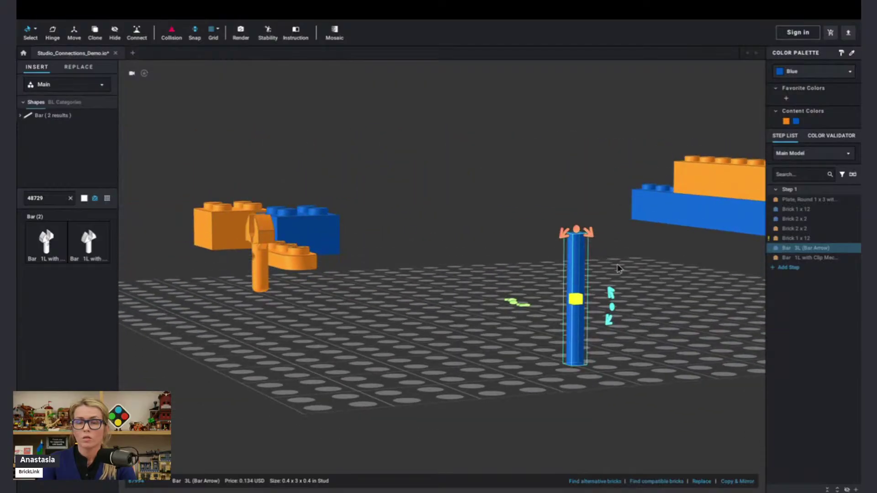
left_click_drag(590, 235, 573, 242)
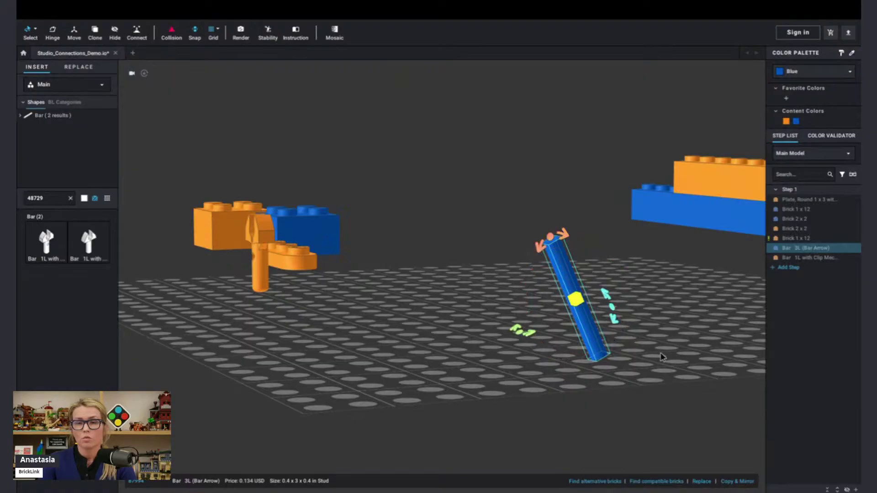
right_click_drag(640, 401, 649, 400)
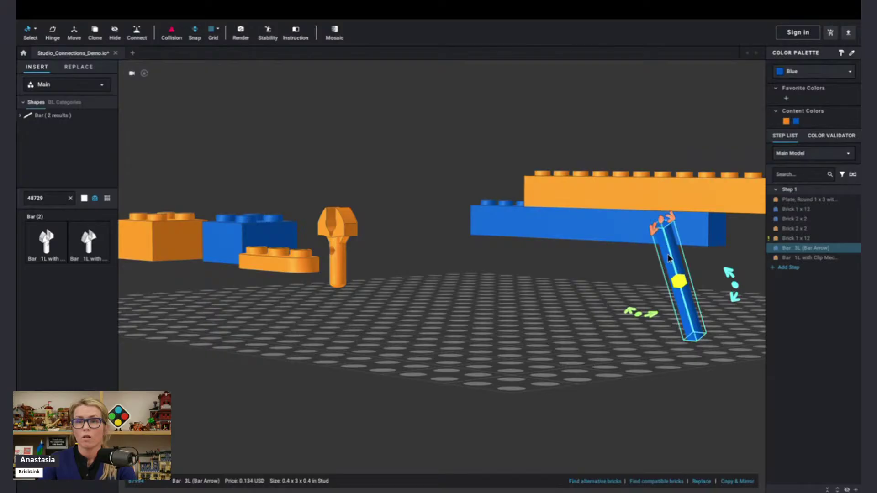
Step: Move the slanted blue bar closer to the orange clip, and bring the clip forward on the baseplate beside it
left_click_drag(668, 259, 504, 246)
left_click(674, 335)
scroll(674, 336, "down", 3)
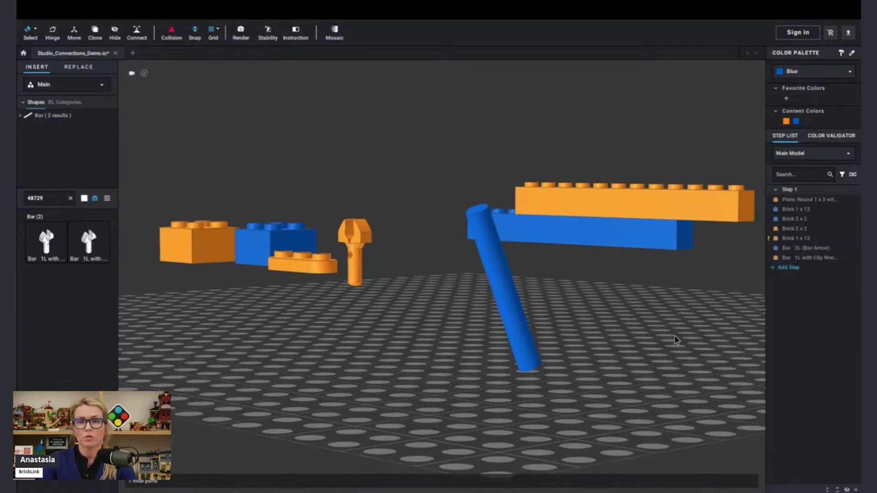
scroll(675, 336, "up", 2)
scroll(676, 340, "down", 3)
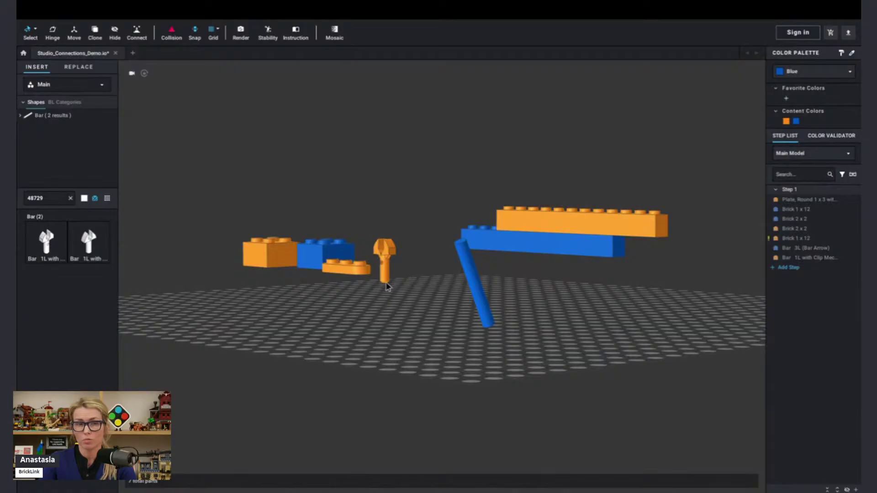
left_click_drag(386, 285, 397, 279)
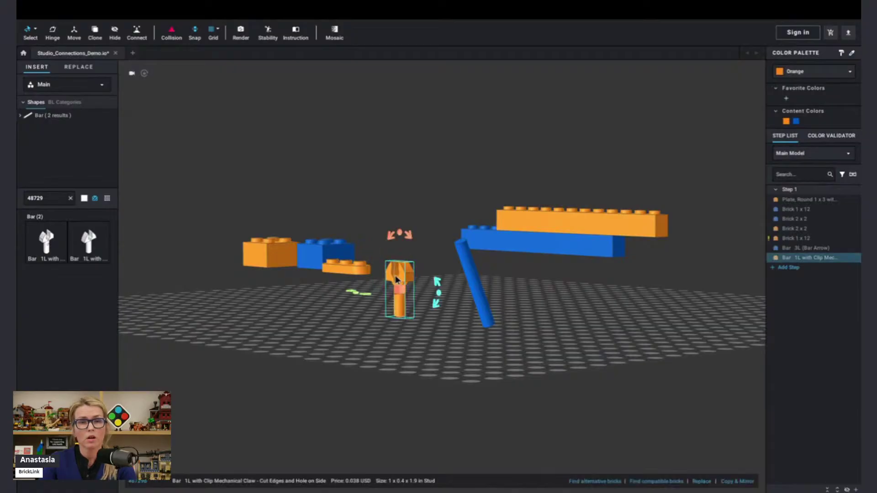
left_click(139, 33)
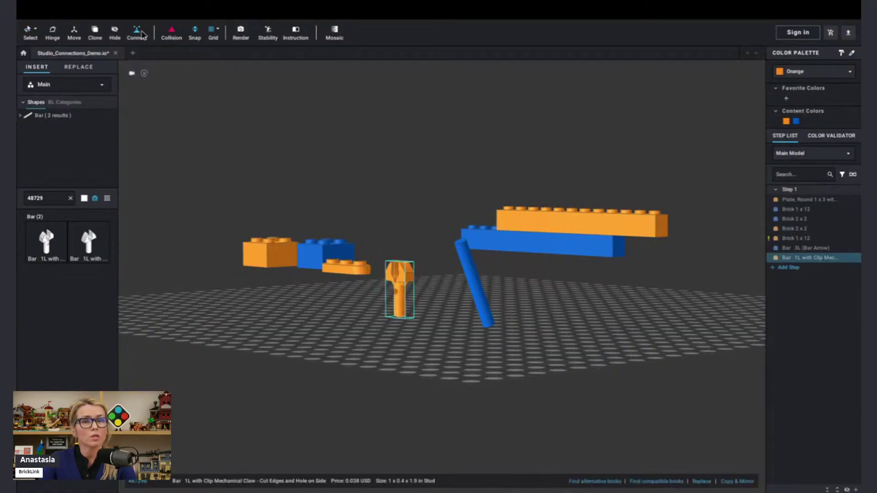
mouse_move(453, 335)
right_mouse_down()
mouse_move(465, 337)
mouse_move(463, 331)
right_mouse_up()
right_click_drag(698, 321, 647, 321)
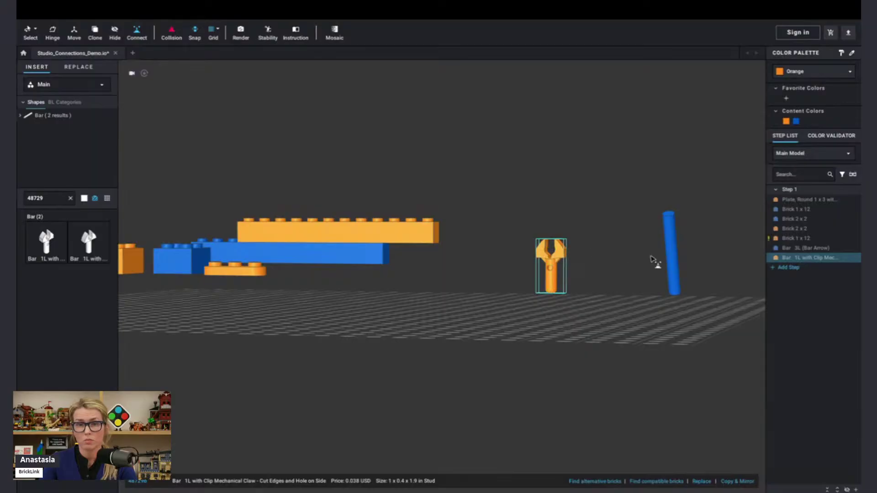
left_click(673, 264)
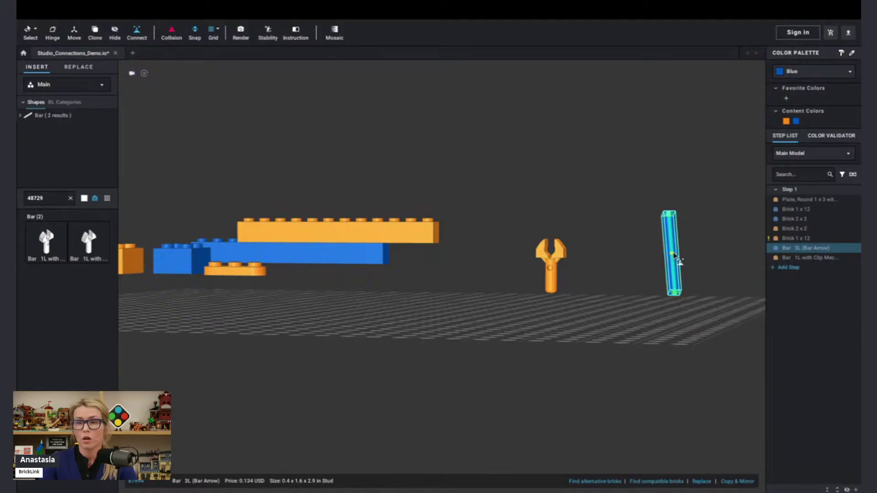
left_click(672, 254)
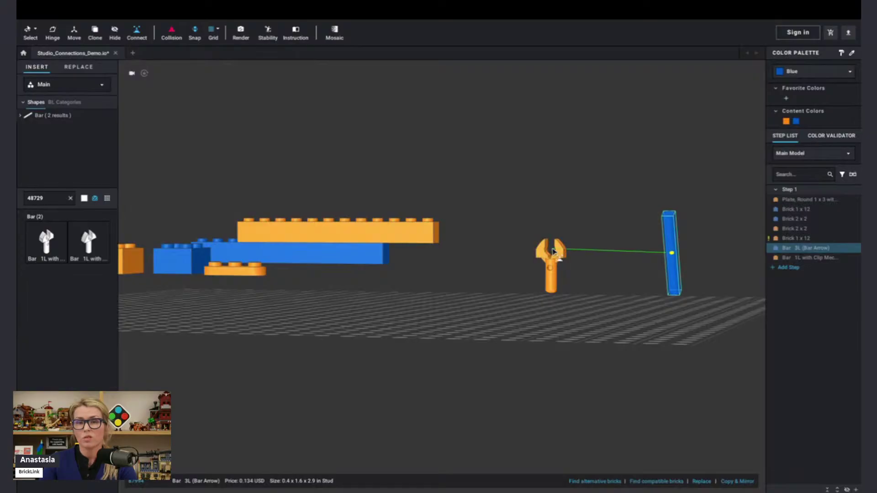
left_click(652, 265)
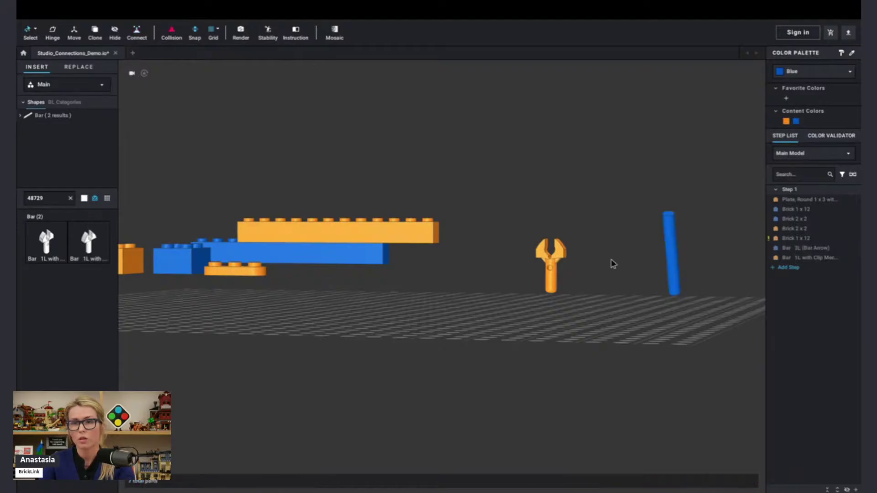
Step: With the Connect tool, attach the orange Bar 1L with Clip by its claw opening to the slanted blue bar
left_click(561, 258)
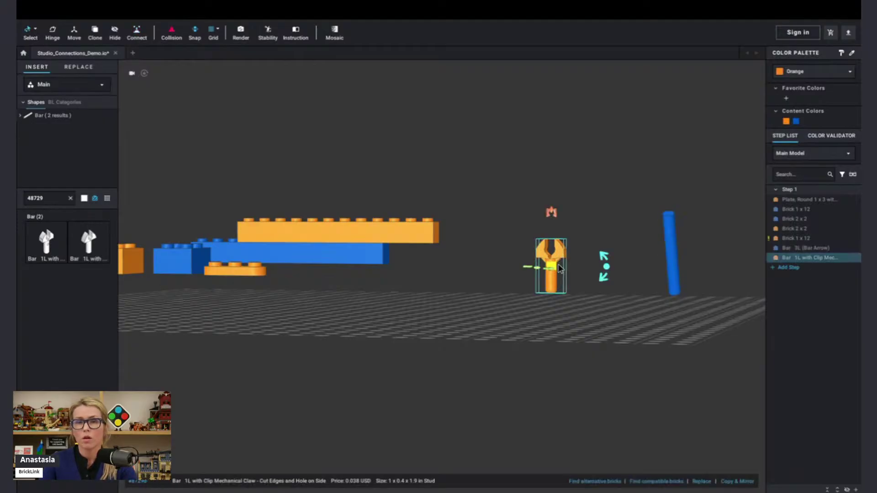
left_click(137, 31)
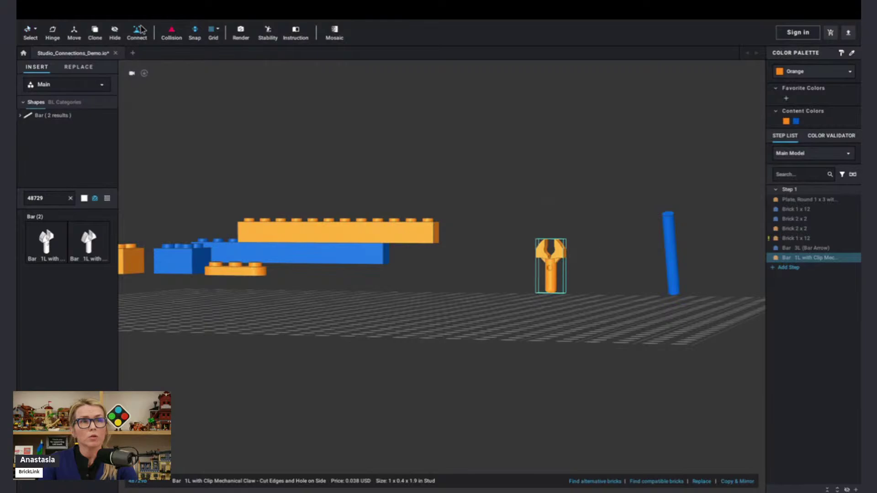
left_click(550, 251)
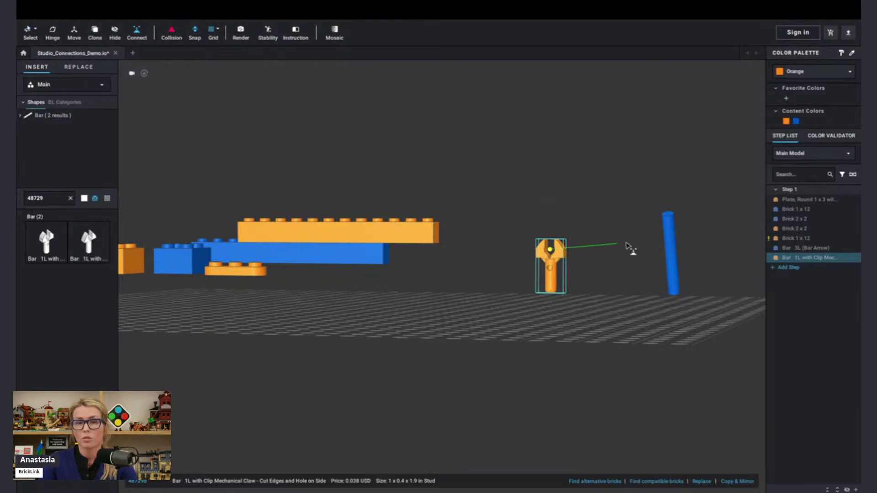
left_click(671, 257)
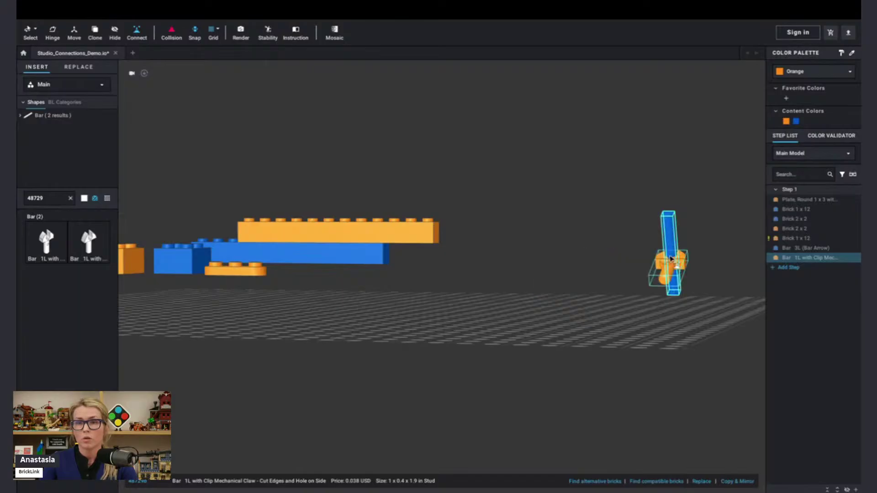
mouse_move(724, 317)
right_mouse_down()
mouse_move(699, 324)
mouse_move(715, 313)
right_mouse_up()
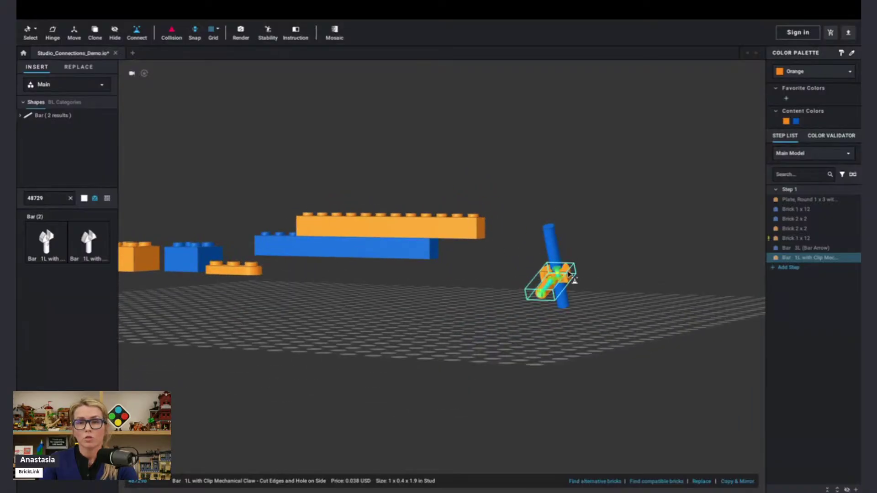
Step: Leave the Connect tool and rotate the orange clip slightly around the blue bar
left_click(142, 42)
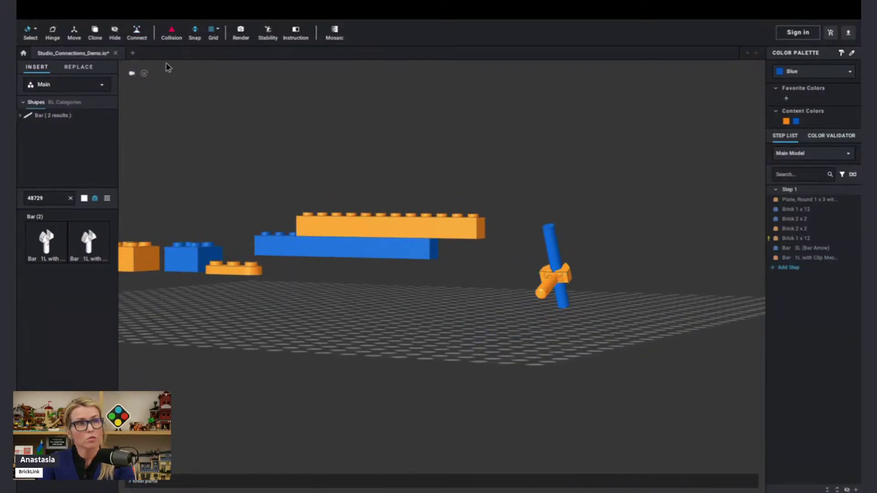
left_click(557, 277)
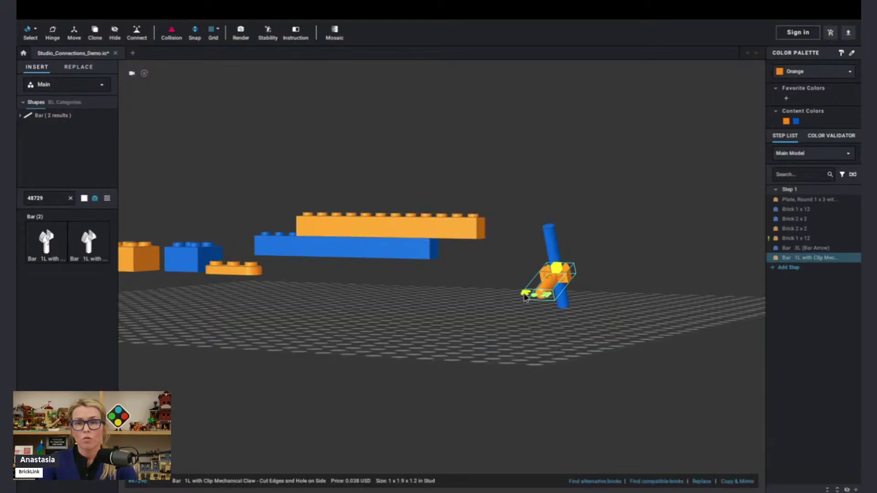
left_click_drag(524, 294, 528, 295)
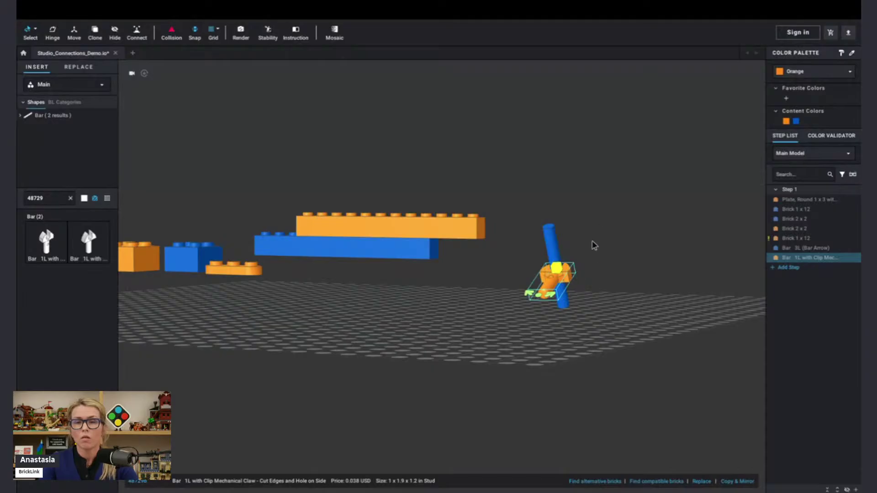
scroll(588, 257, "down", 3)
scroll(585, 267, "up", 3)
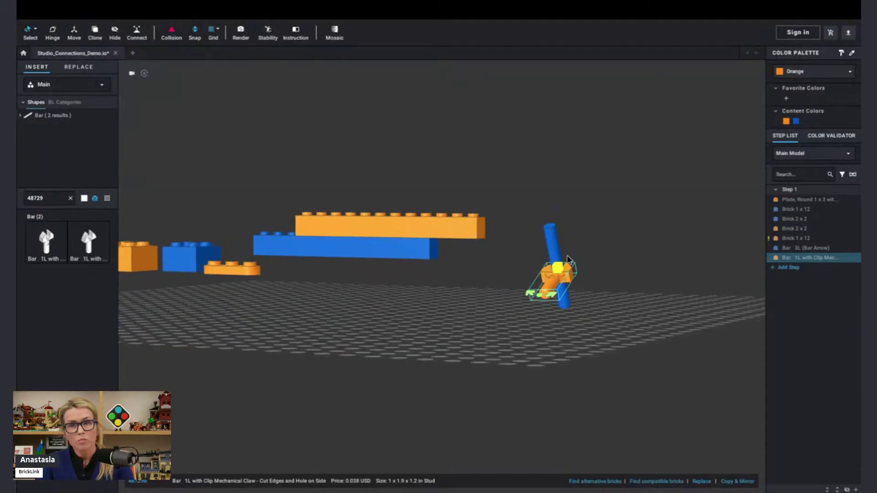
Step: Select the blue bar and orange clip together and rotate them as a unit in quarter turns, then slightly about a second axis
left_click(554, 259)
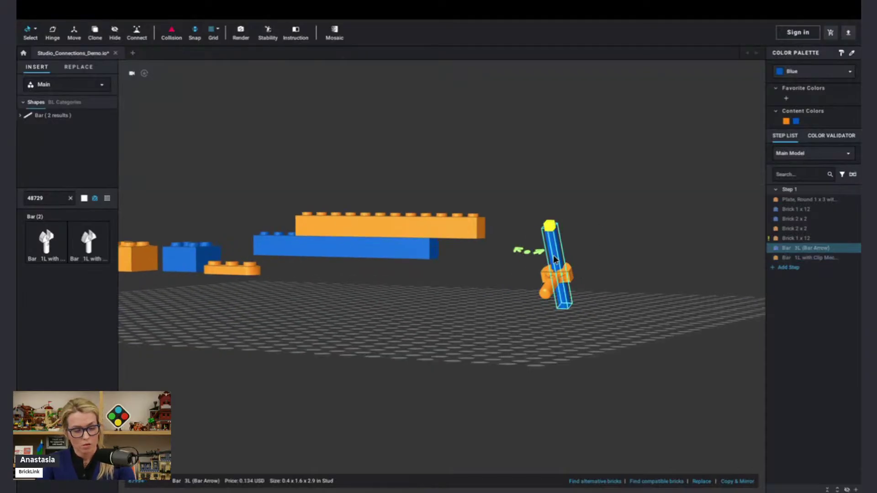
left_click(556, 288, "ctrl")
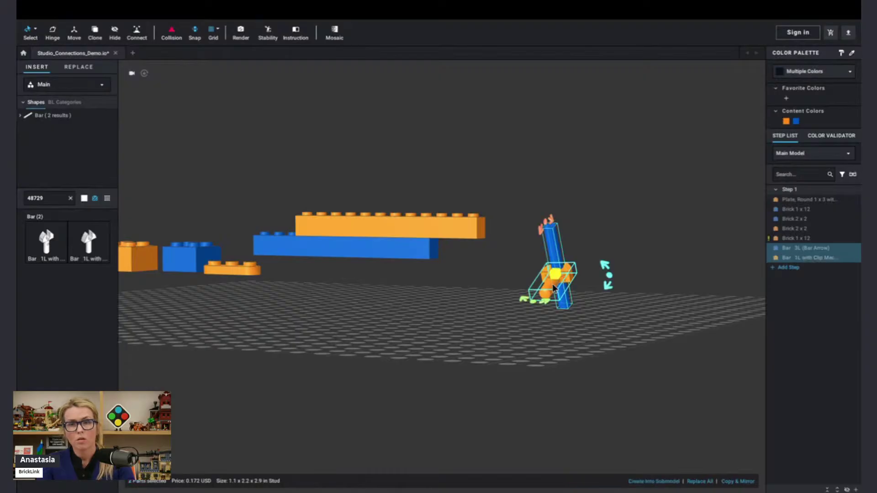
left_click(541, 231)
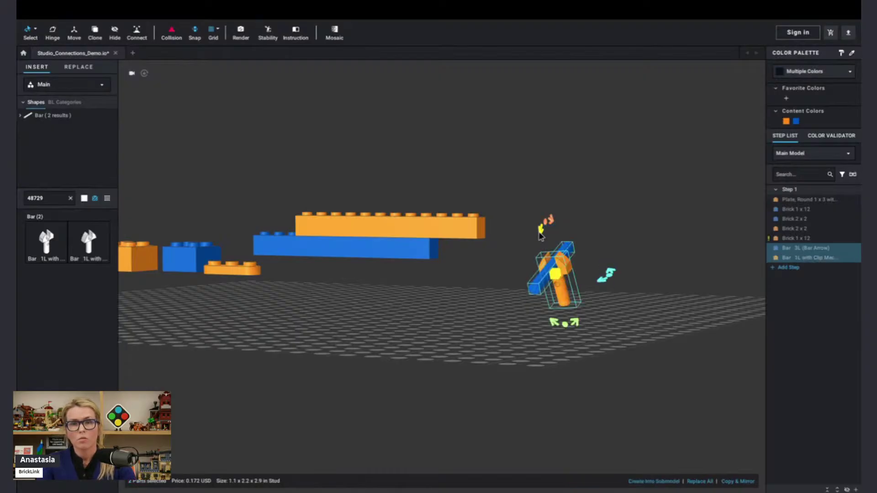
left_click(541, 230)
left_click(541, 230)
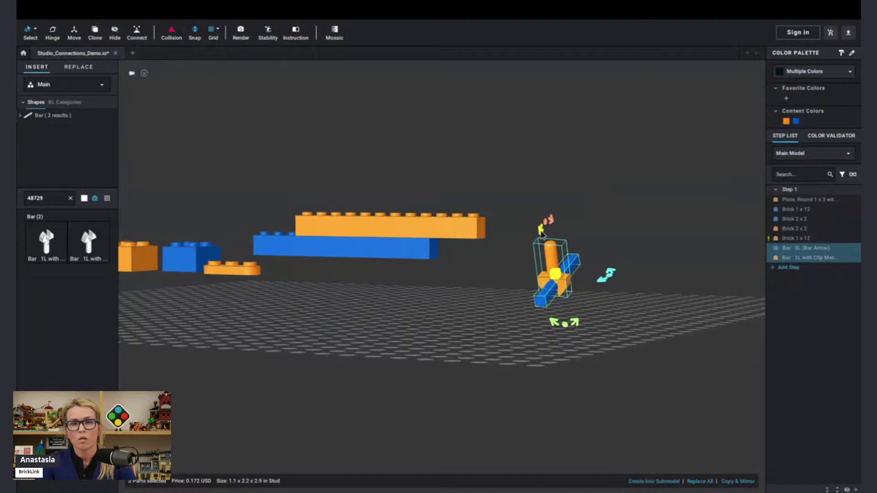
left_click(541, 231)
left_click(540, 231)
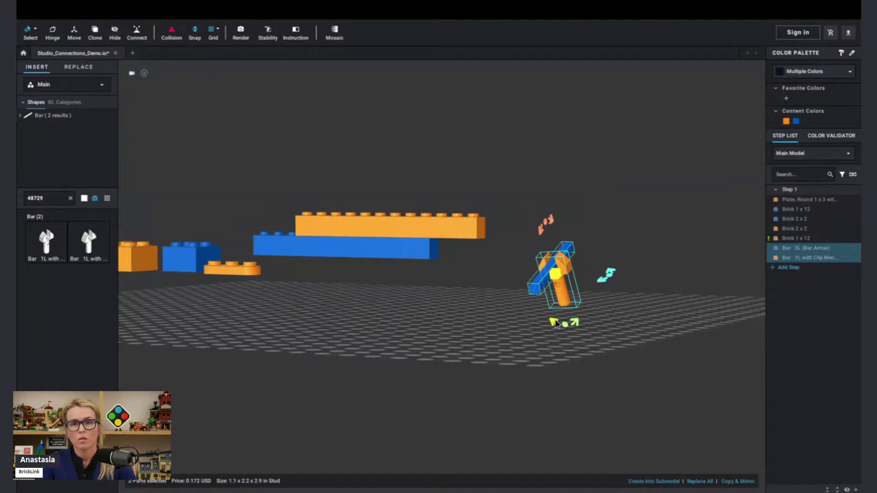
left_click_drag(555, 322, 552, 324)
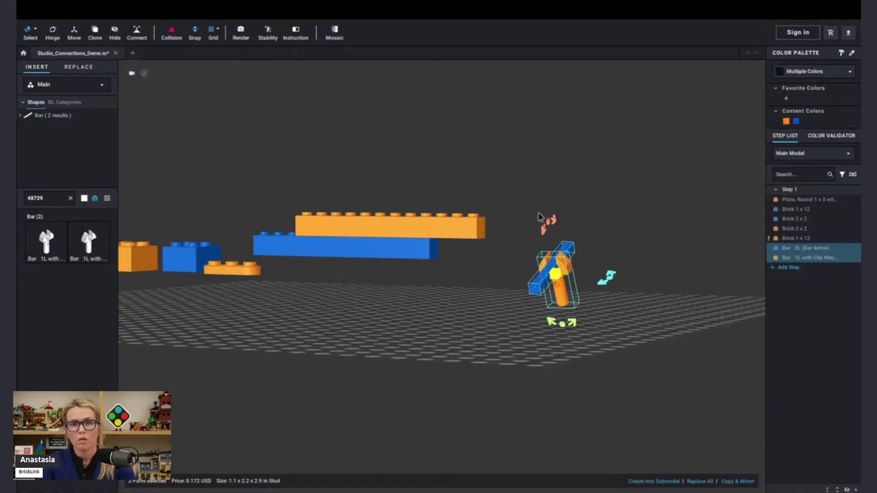
left_click(541, 233)
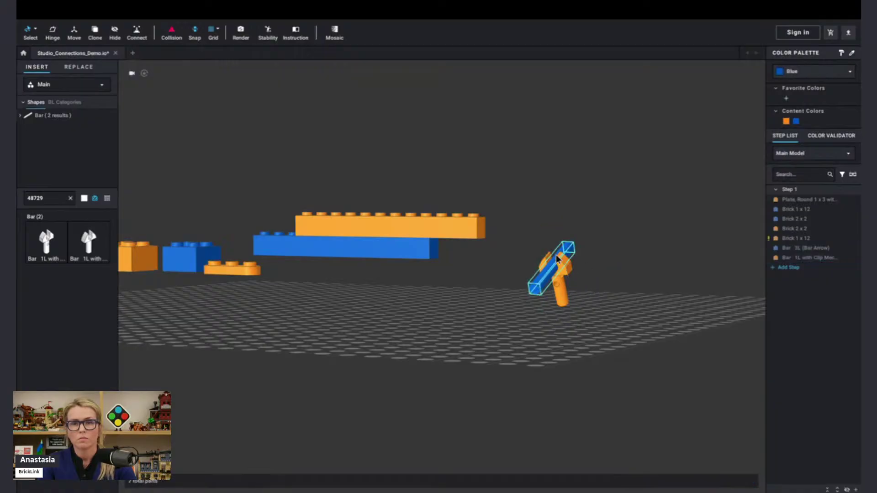
Step: Detach the orange clip from the slanted blue bar and set it down on the baseplate away from the bar
left_click(561, 265)
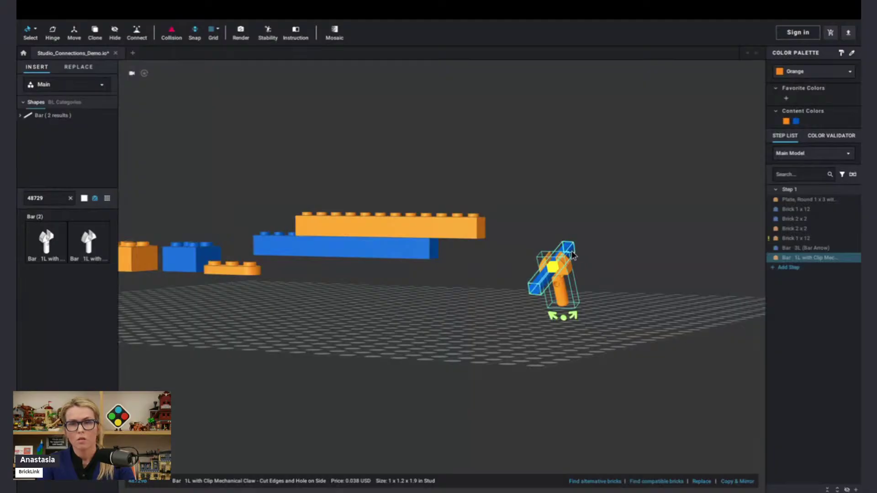
left_click(571, 253)
left_click(568, 272)
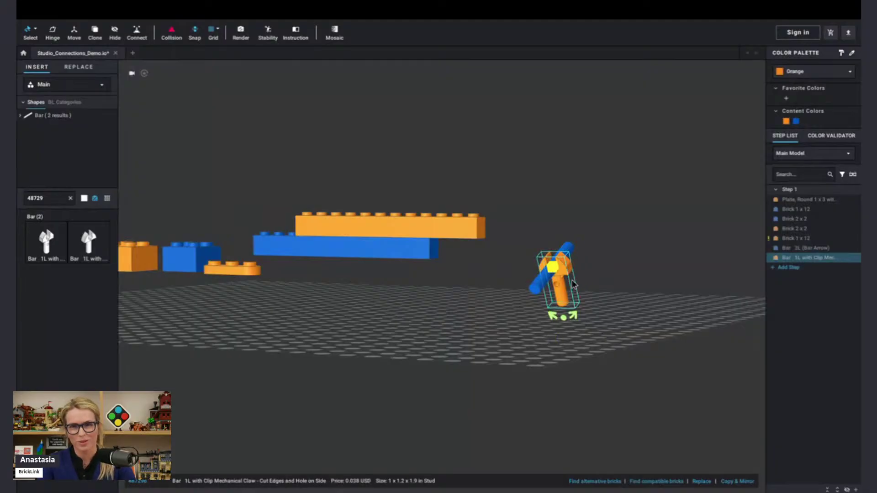
left_click(619, 289)
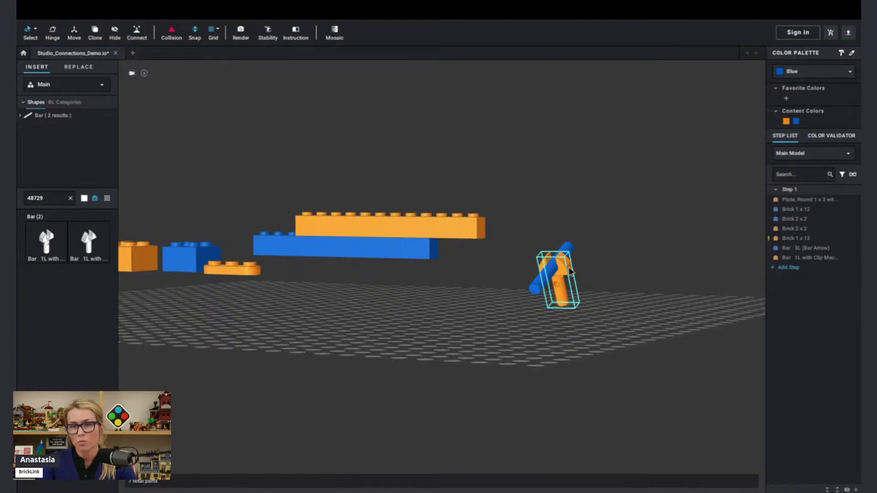
left_click_drag(569, 270, 477, 285)
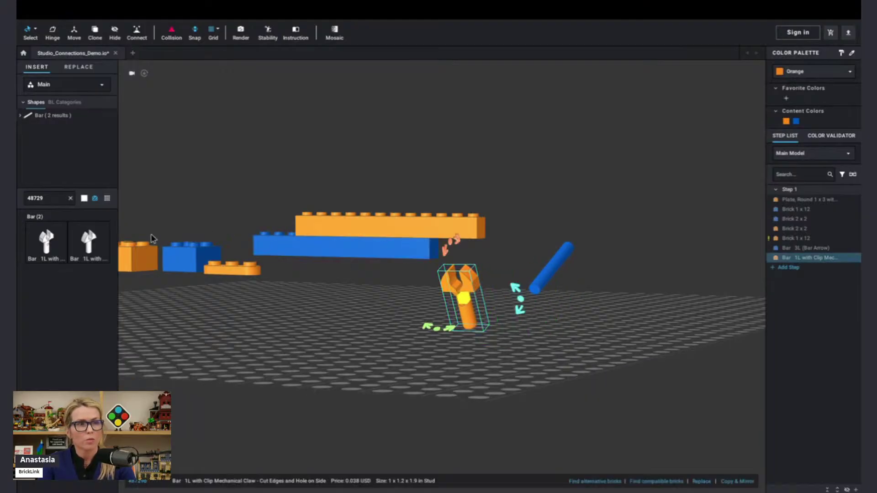
Step: Add a new white Bar 1L with Clip beside the slanted blue bar and delete the orange clip
left_click_drag(47, 247, 576, 296)
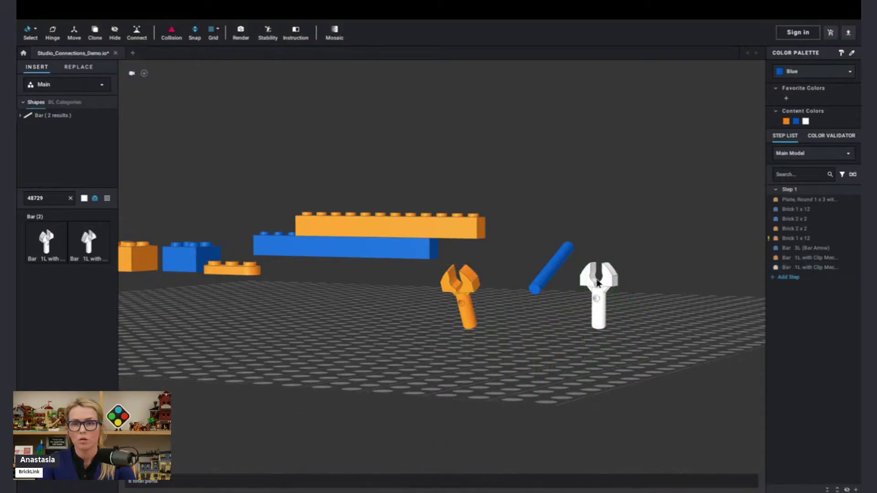
left_click(473, 292)
key("Delete")
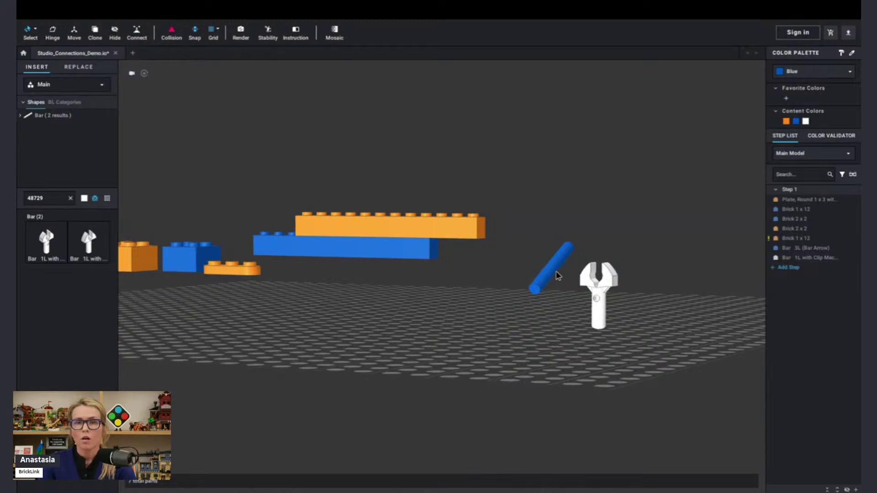
Step: Delete the slanted blue bar and the white clip from the baseplate
left_click(551, 274)
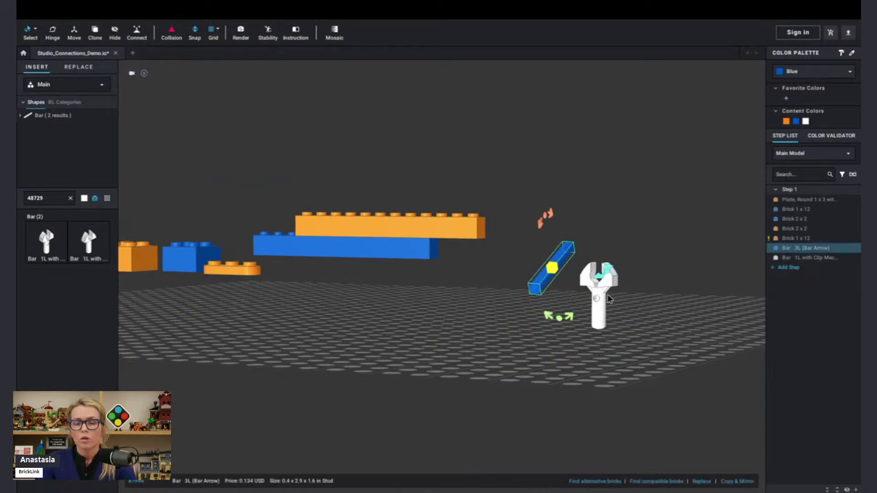
mouse_move(652, 321)
right_mouse_down()
mouse_move(660, 321)
mouse_move(646, 321)
right_mouse_up()
right_click_drag(521, 352, 528, 353)
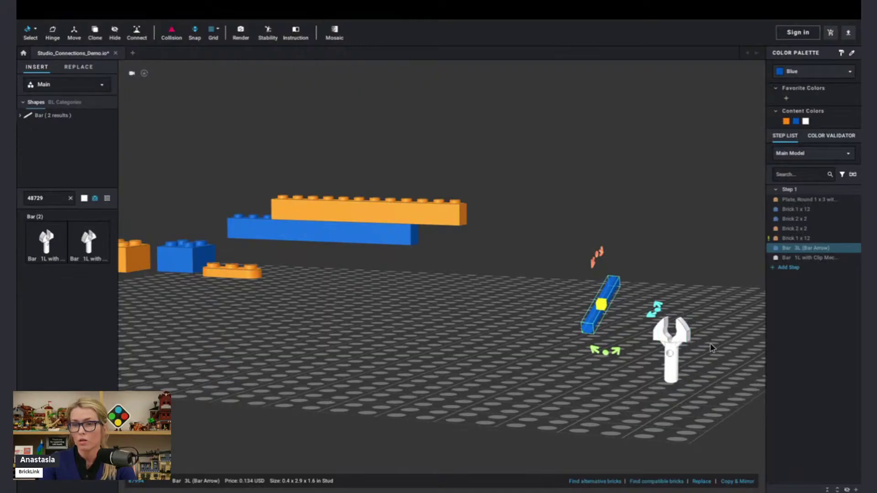
right_click_drag(710, 344, 717, 350)
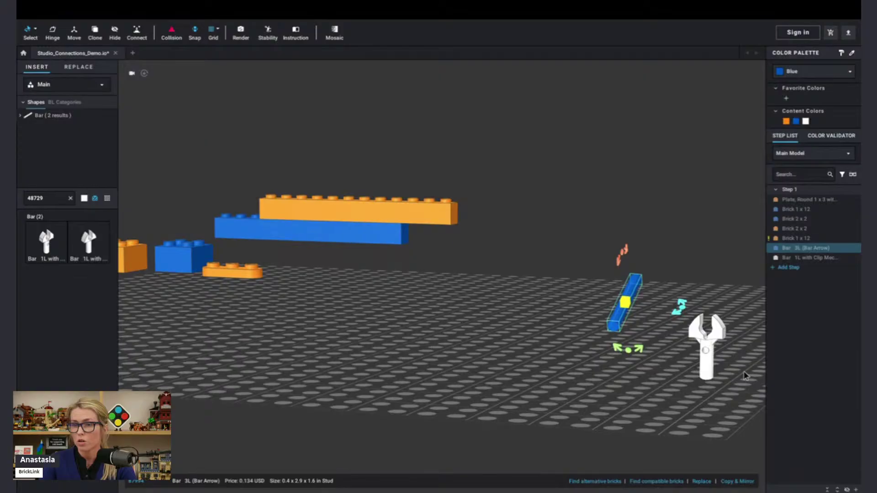
middle_click_drag(743, 373, 720, 370)
right_click_drag(721, 374, 710, 366)
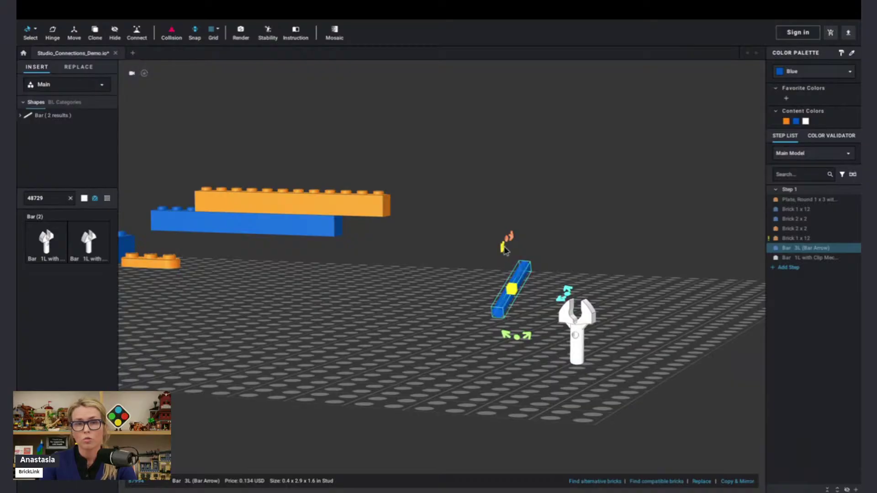
key("Delete")
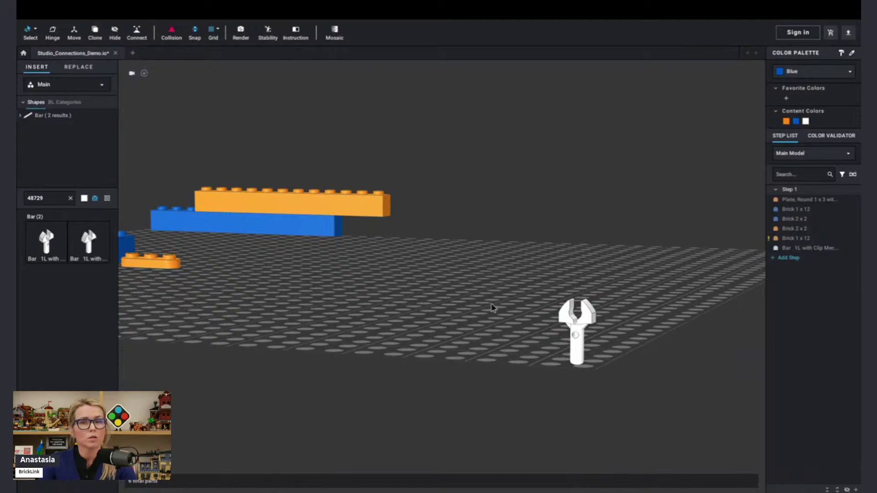
left_click(578, 318)
key("Delete")
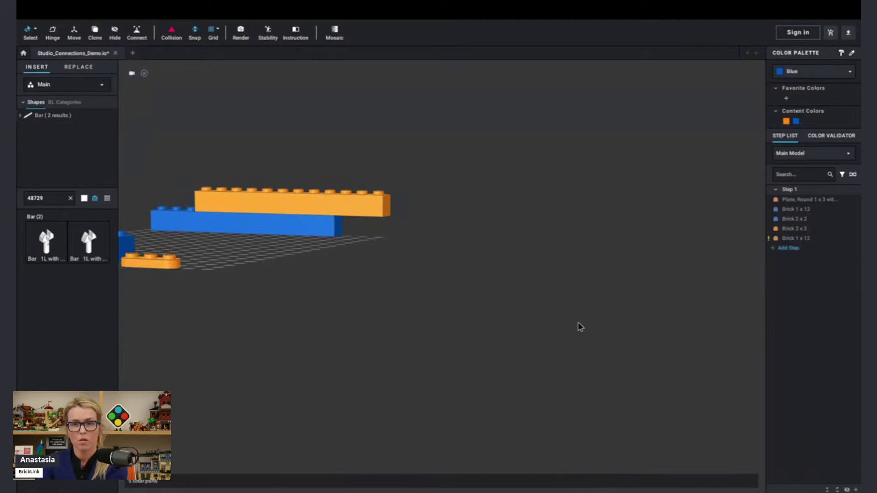
Step: Search the parts for 11214 and place the Technic Axle 1L with Pin 2L on the baseplate in front of the 1 x 12 bricks
double_click(42, 199)
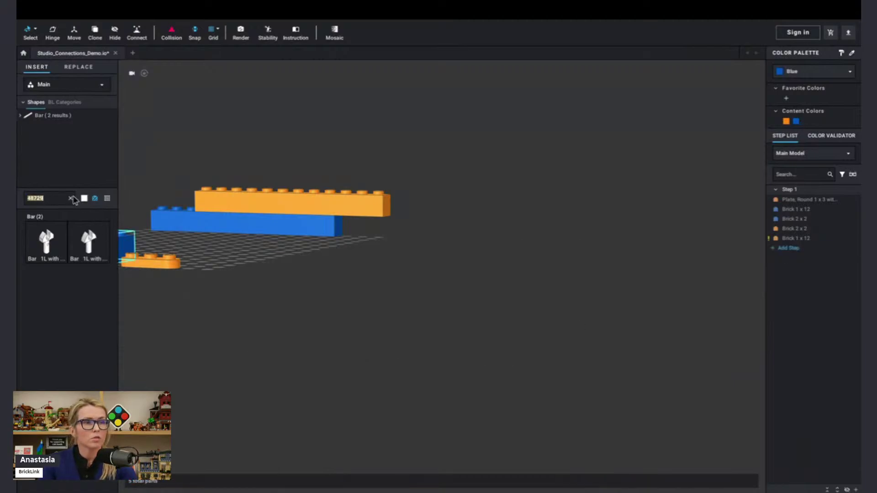
left_click(72, 199)
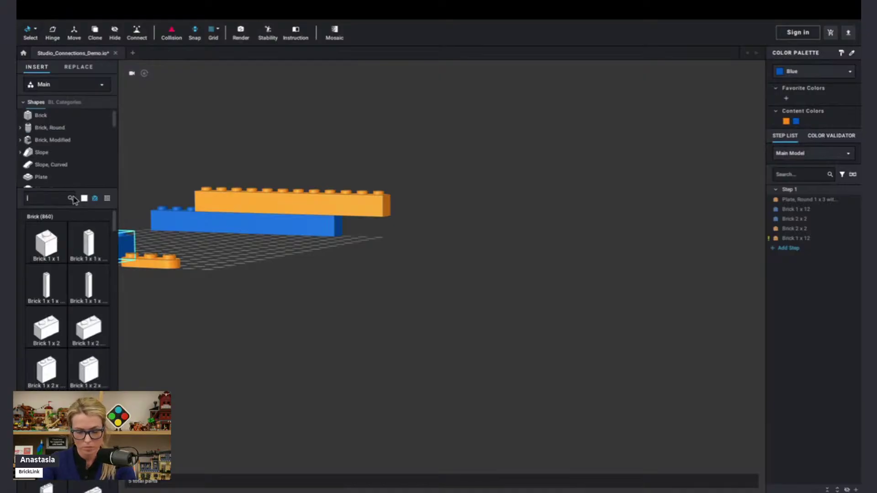
type("112")
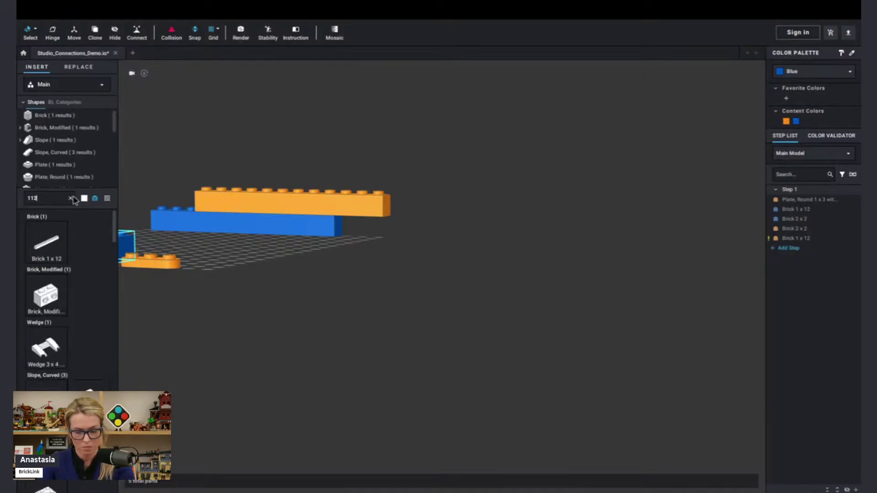
type("14")
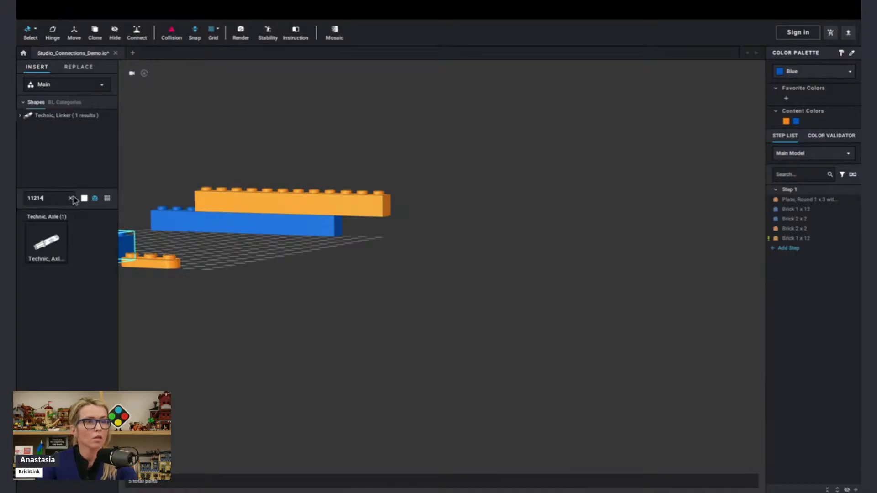
left_click_drag(49, 249, 343, 299)
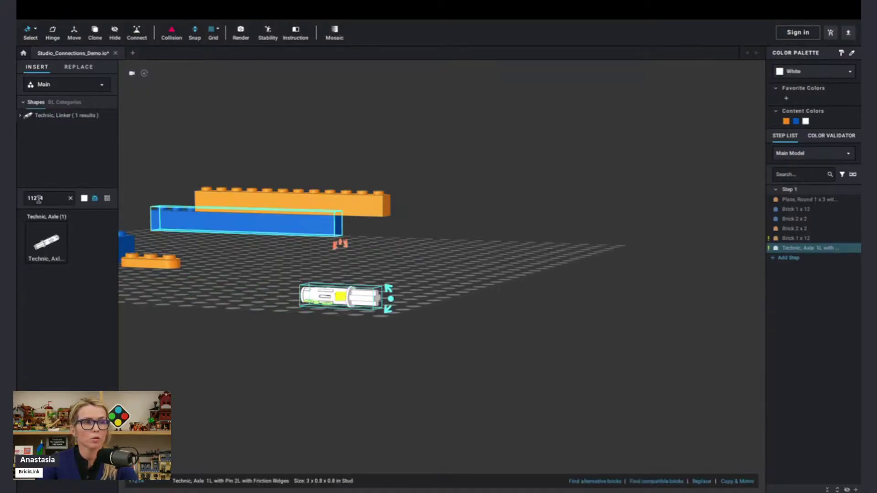
Step: Search the parts for 56145 and place the Wheel 30.4mm D. x 20mm on the baseplate beside the axle pin
left_click_drag(57, 198, 22, 199)
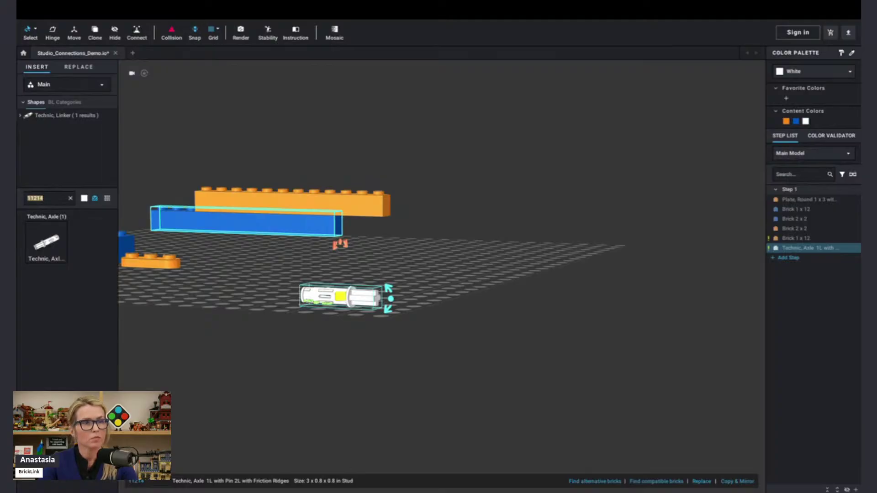
left_click(71, 199)
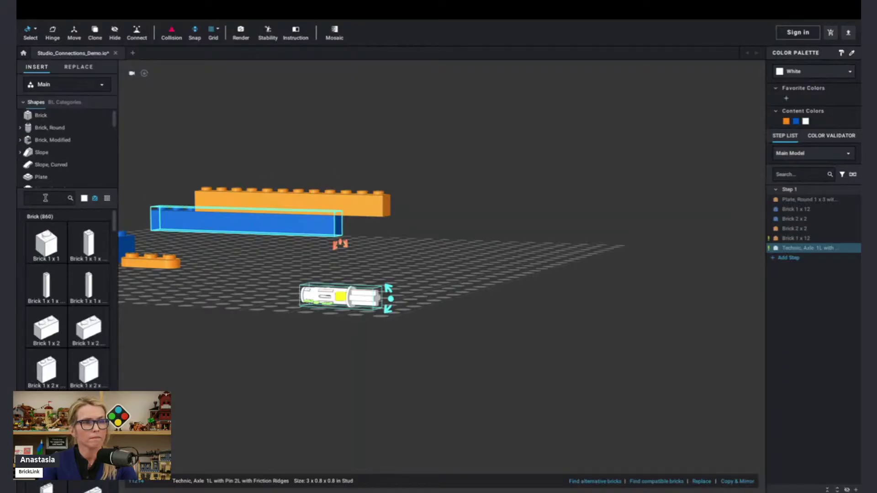
type("56145")
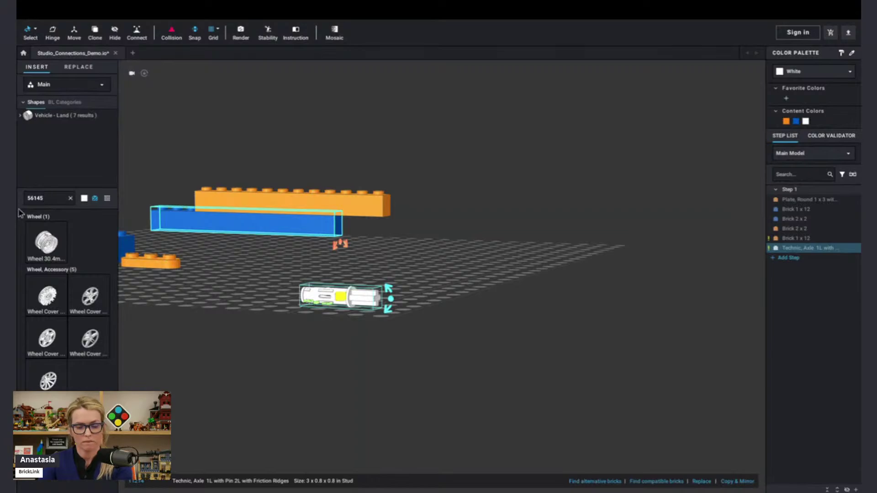
left_click_drag(45, 239, 497, 266)
left_click(497, 265)
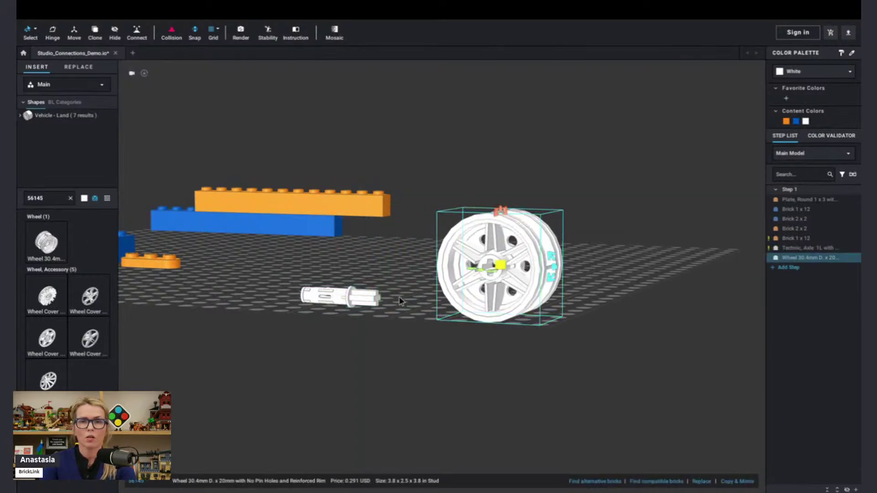
Step: Rotate the Technic axle pin a quarter turn horizontally so its cross-shaped end faces the front, parallel to the wheel's hub
left_click(355, 303)
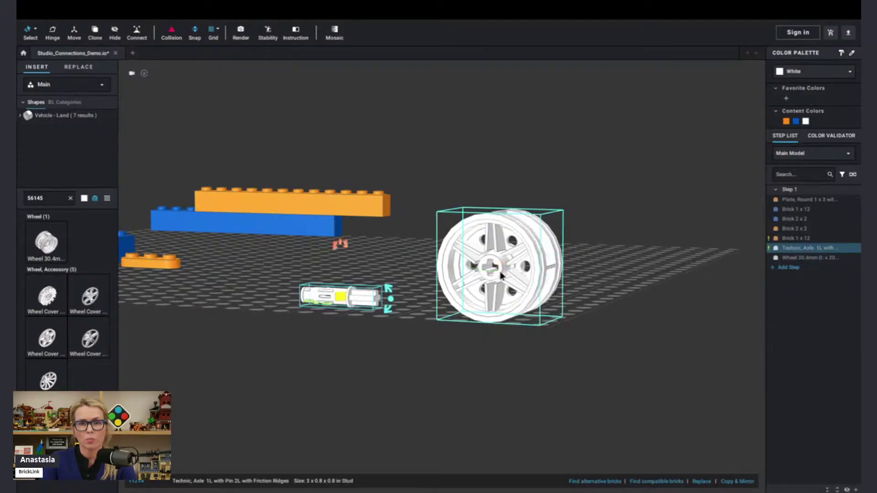
mouse_move(560, 358)
right_mouse_down()
mouse_move(577, 360)
mouse_move(568, 364)
right_mouse_up()
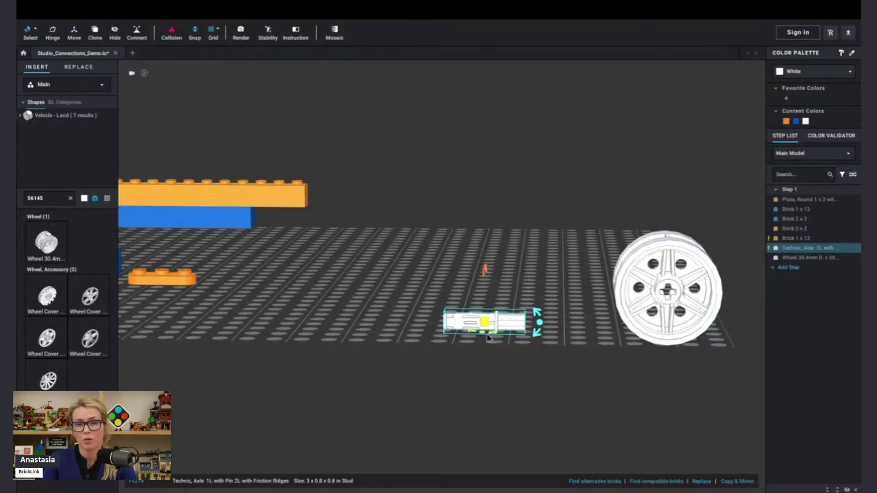
key("Right")
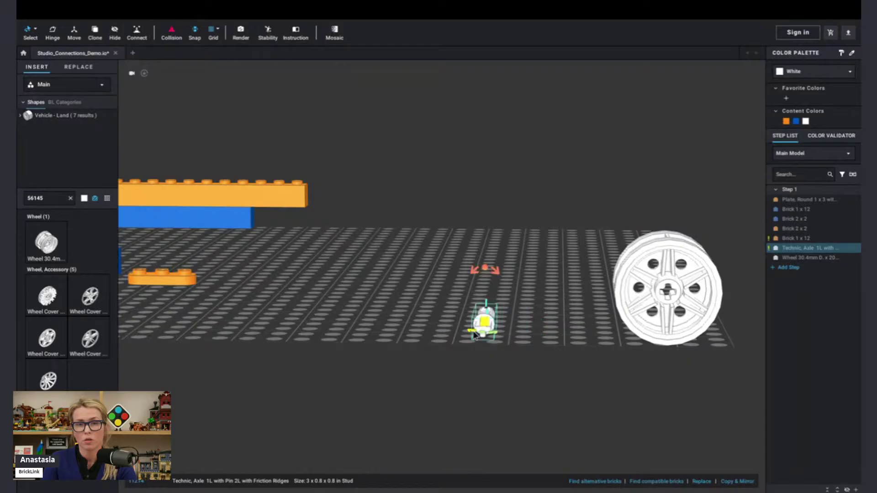
left_click(569, 371)
scroll(502, 342, "down", 1)
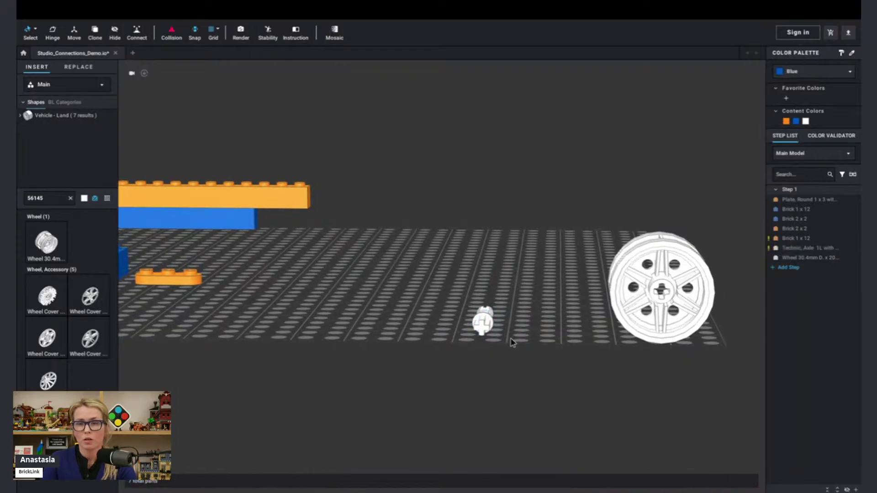
Step: Color the Technic axle pin Orange and the wheel Blue
left_click(482, 323)
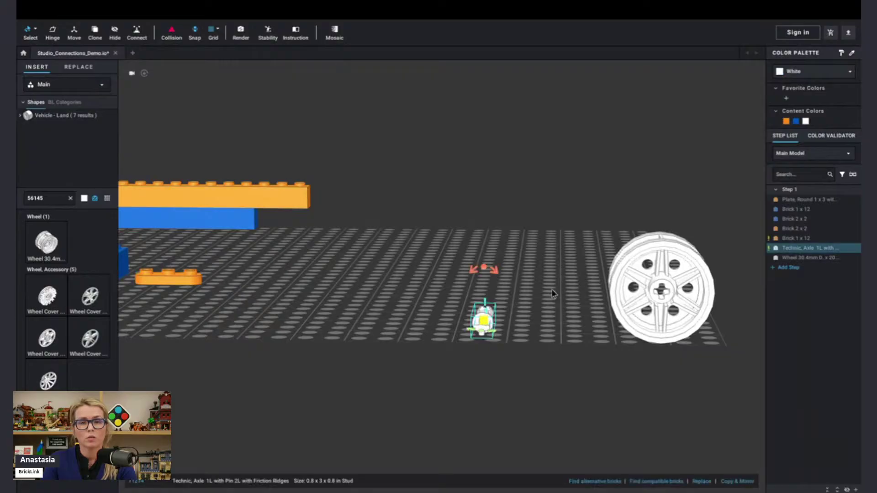
left_click(786, 121)
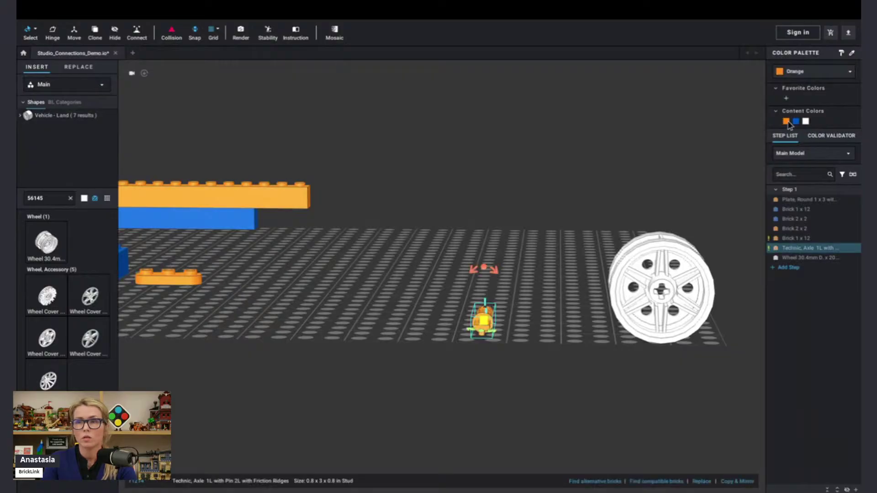
left_click(699, 256)
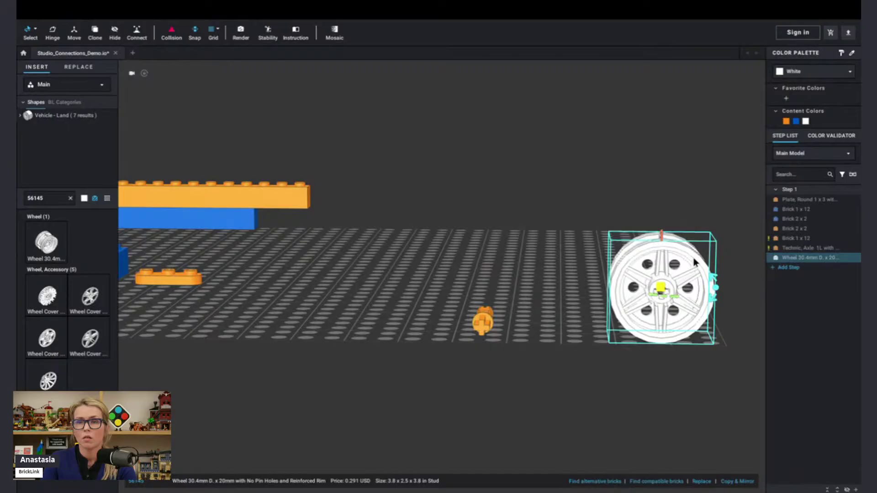
left_click(796, 121)
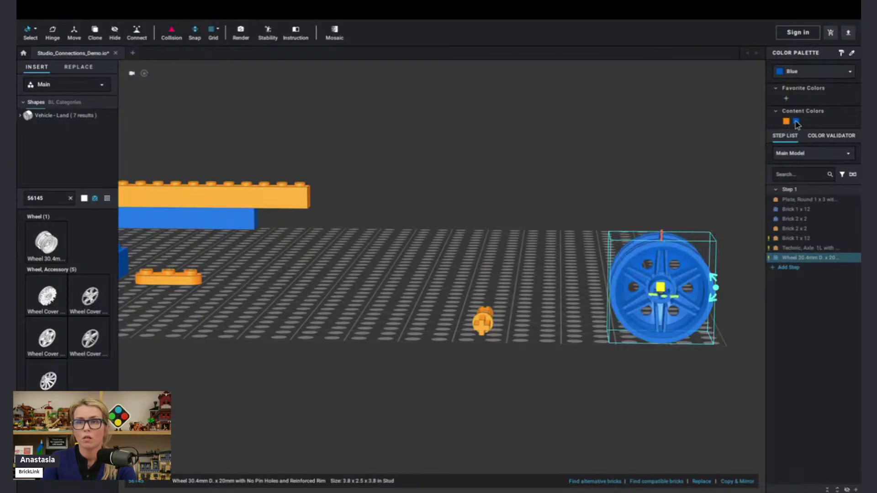
left_click(636, 371)
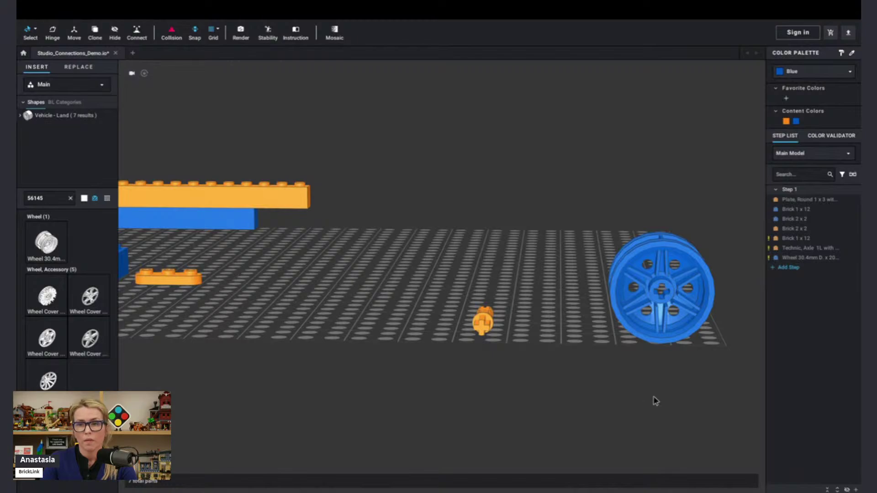
Step: With the Connect tool, attach the orange pin by its cross axle end to the axle hole at the blue wheel's center
right_click_drag(653, 398, 653, 394)
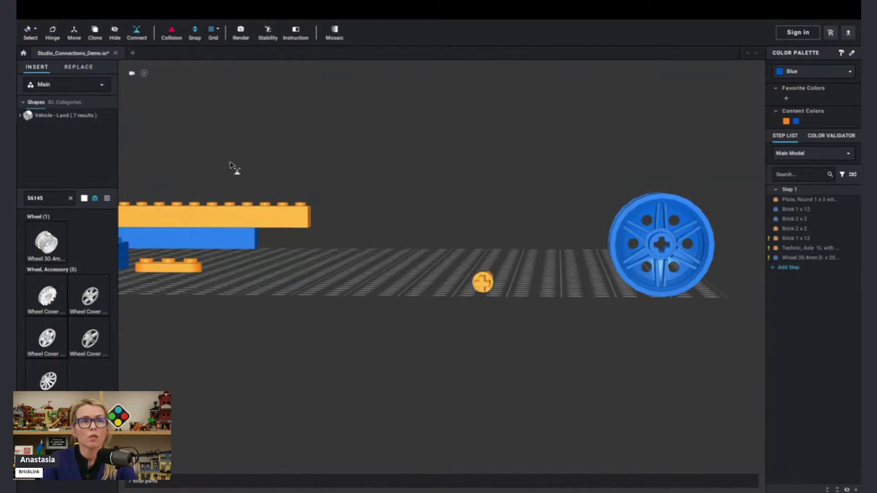
left_click(484, 284)
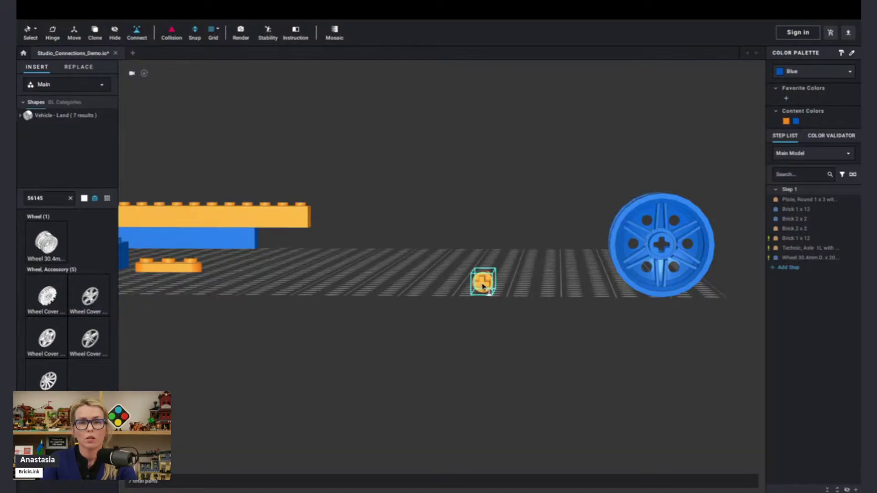
left_click(486, 286)
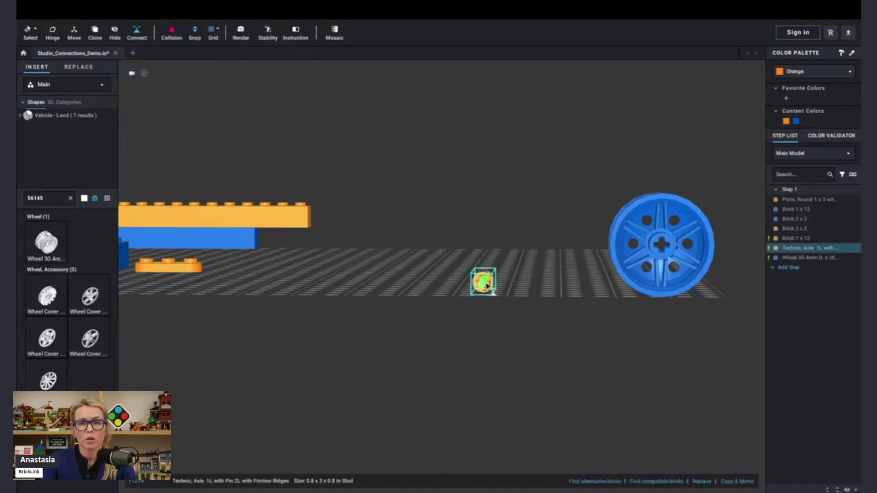
right_click_drag(495, 285, 486, 291)
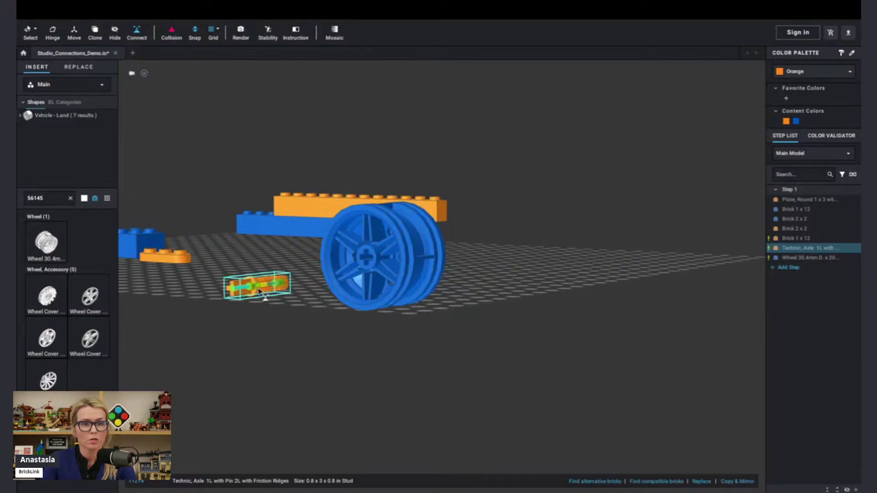
left_click_drag(235, 292, 366, 259)
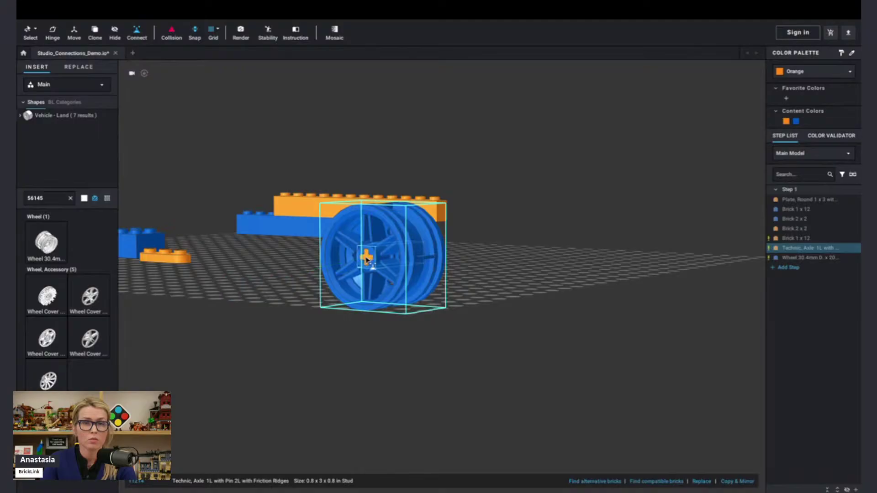
Step: Take the orange axle pin back out of the blue wheel and leave it on the baseplate beside the wheel
right_click_drag(482, 314, 492, 318)
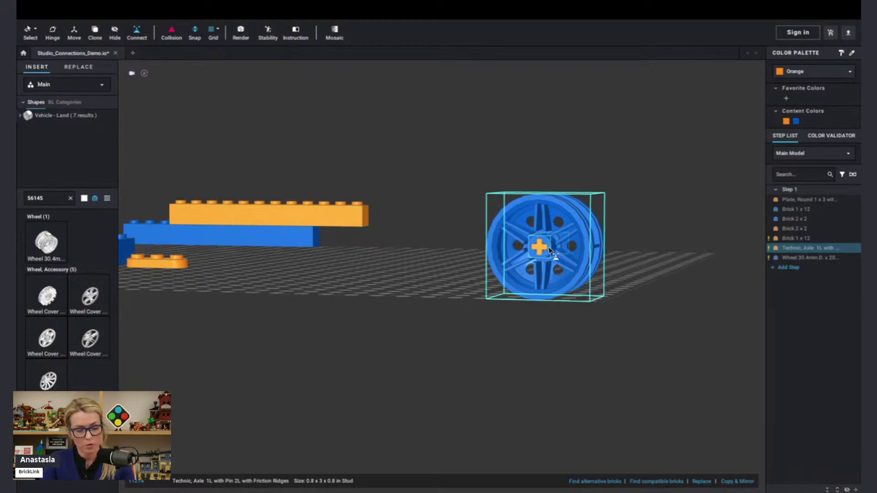
left_click_drag(549, 251, 382, 283)
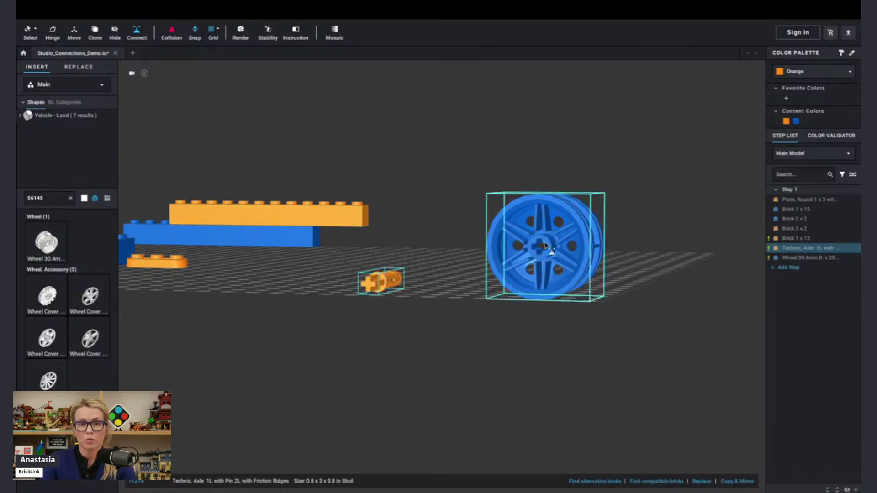
Step: Try to connect the blue wheel by its center axle hole onto the orange axle pin, and return the wheel to its place
right_click_drag(571, 368, 668, 393)
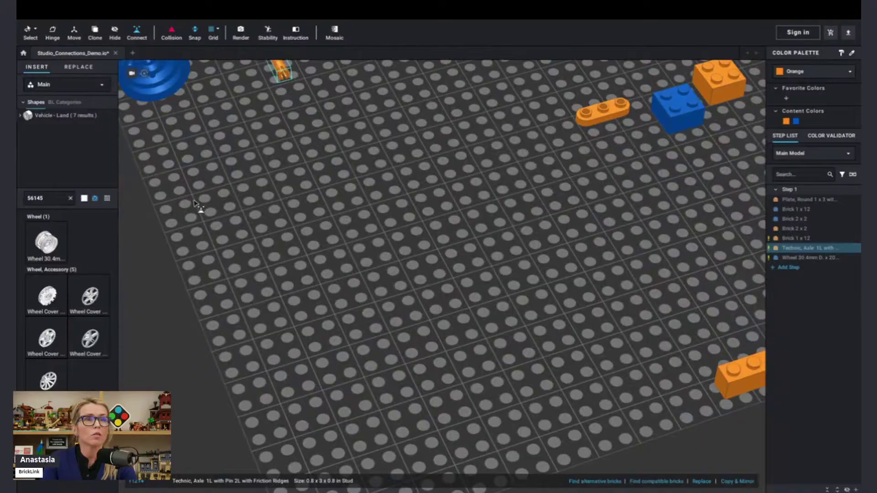
middle_click_drag(198, 205, 241, 287)
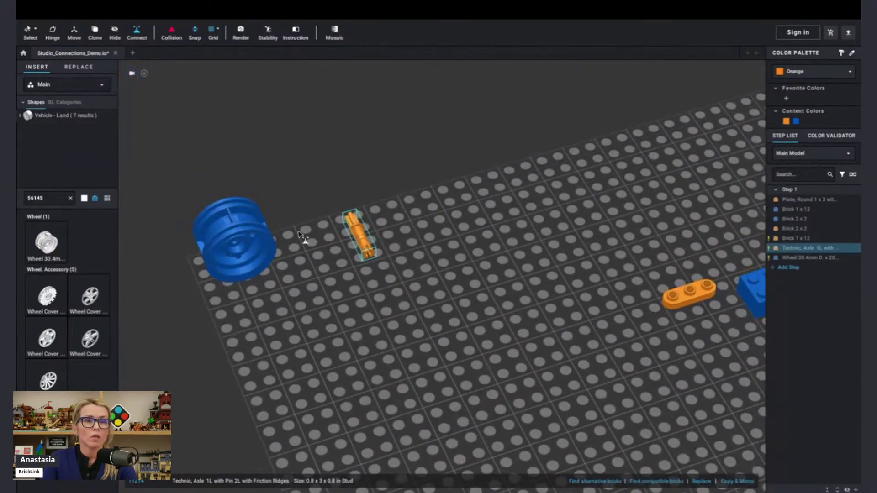
right_click_drag(300, 235, 309, 250)
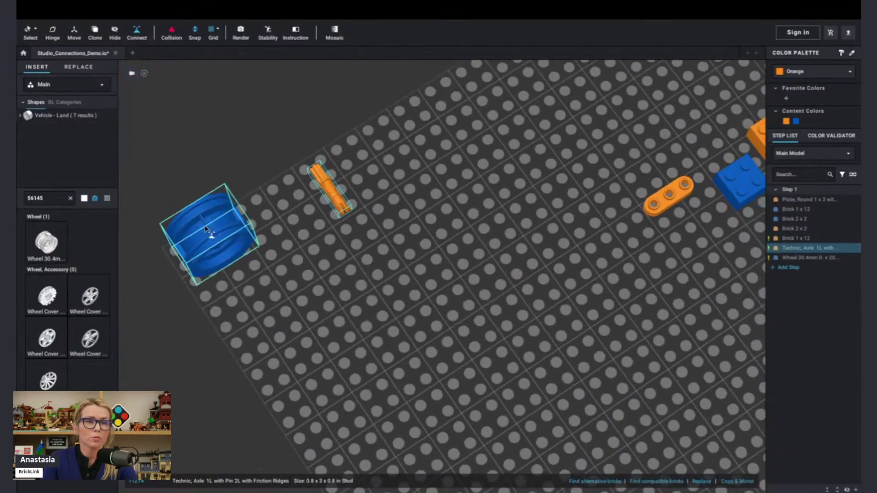
left_click(205, 229)
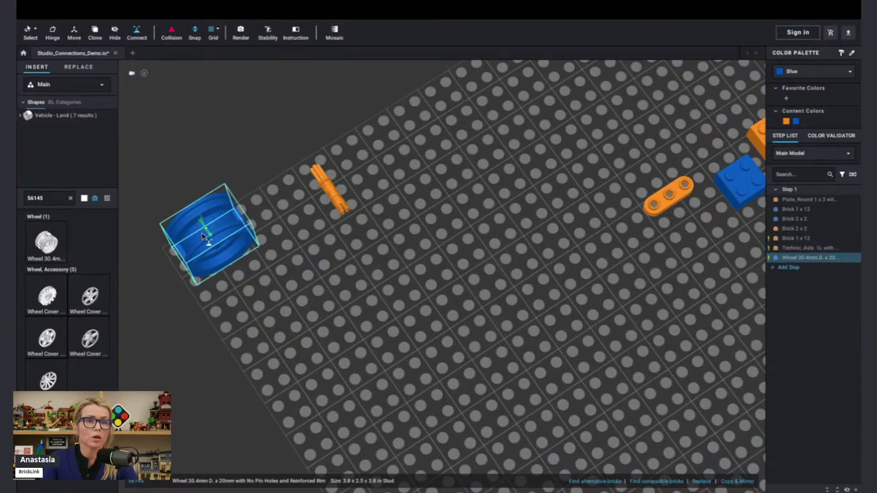
left_click_drag(242, 219, 320, 175)
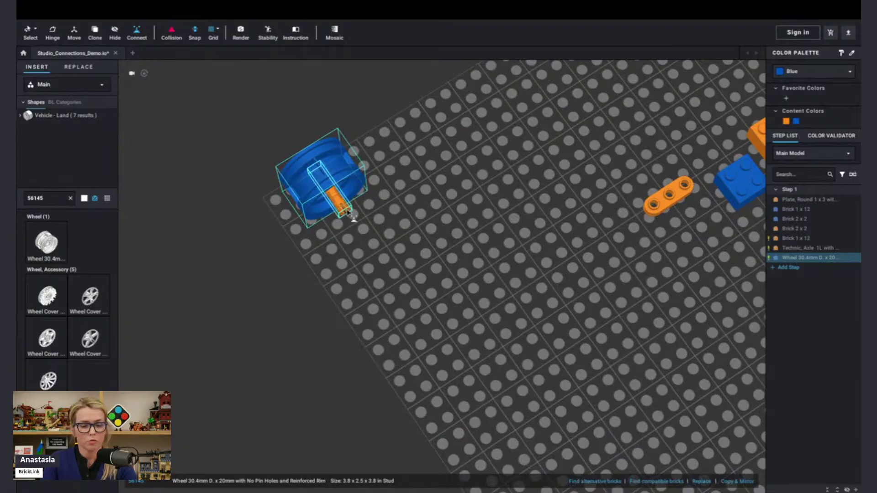
left_click_drag(348, 213, 191, 237)
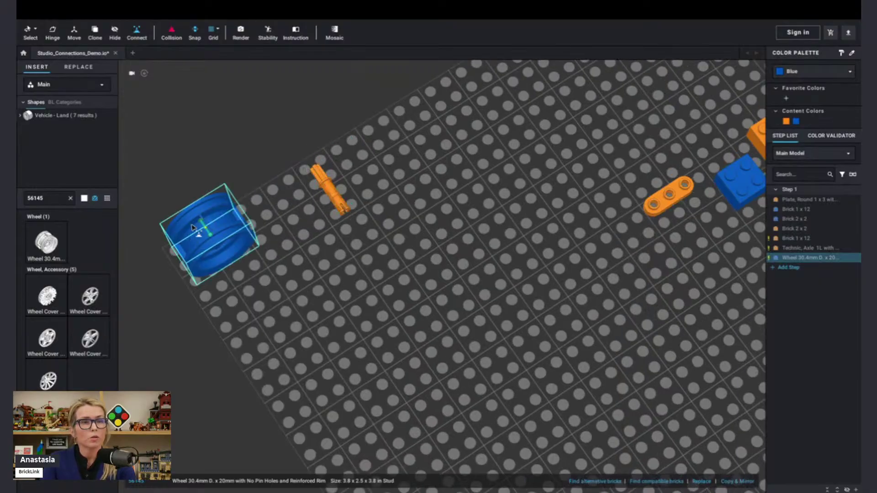
left_click(141, 169)
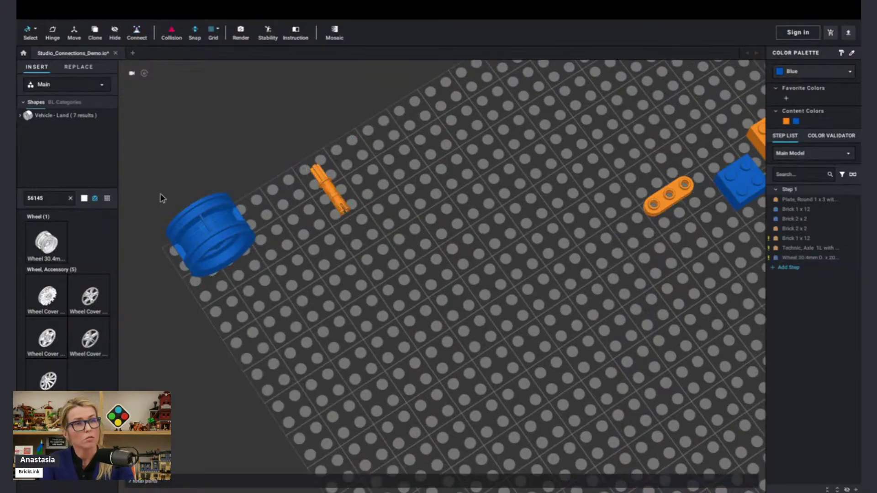
Step: Find the bricks compatible with the blue wheel and place the Tire 43.2 x 22 H on the baseplate in front of it
left_click(199, 225)
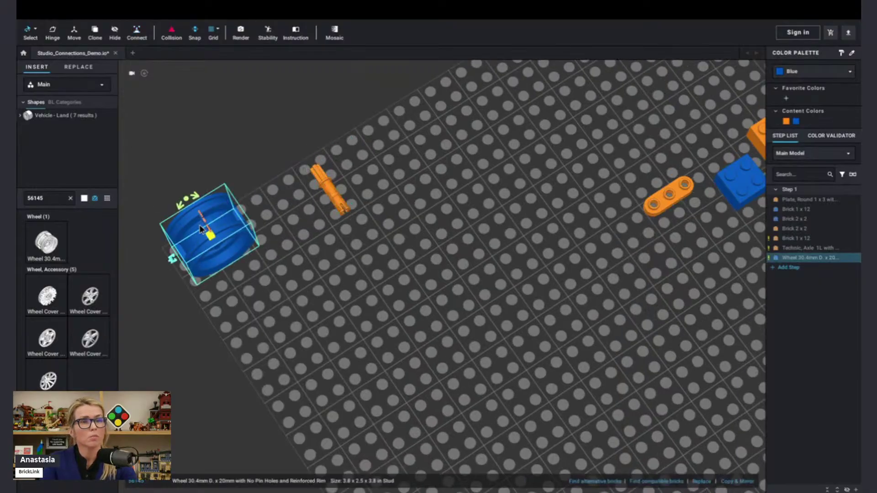
left_click(658, 481)
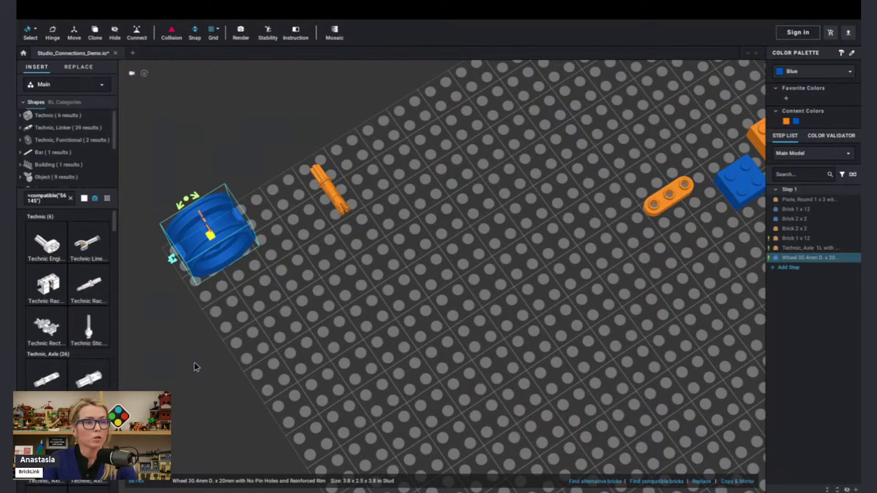
scroll(67, 296, "down", 12)
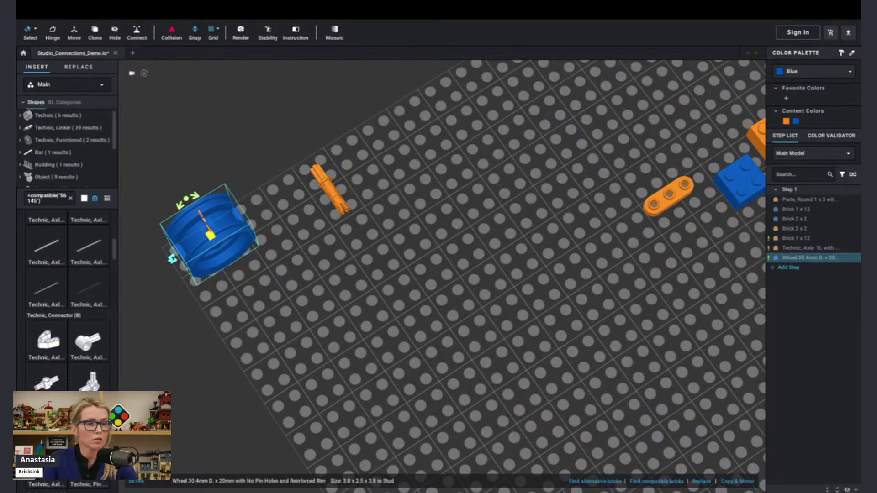
scroll(67, 296, "down", 12)
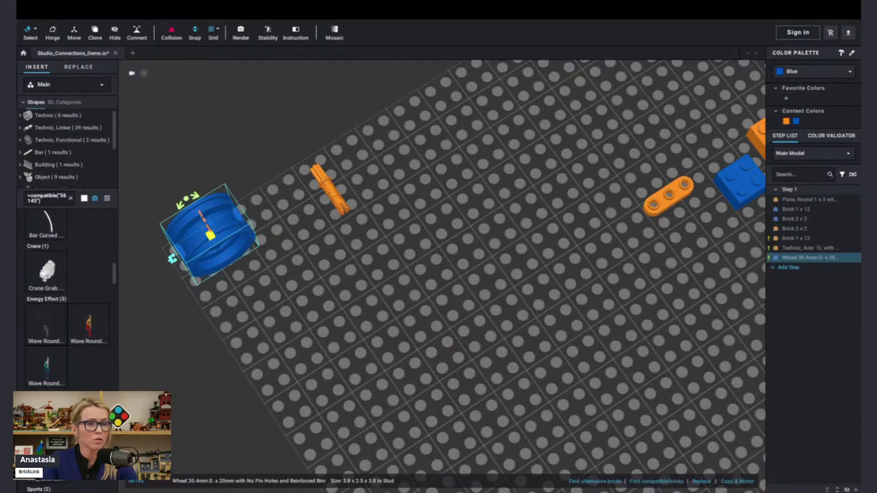
scroll(68, 297, "down", 12)
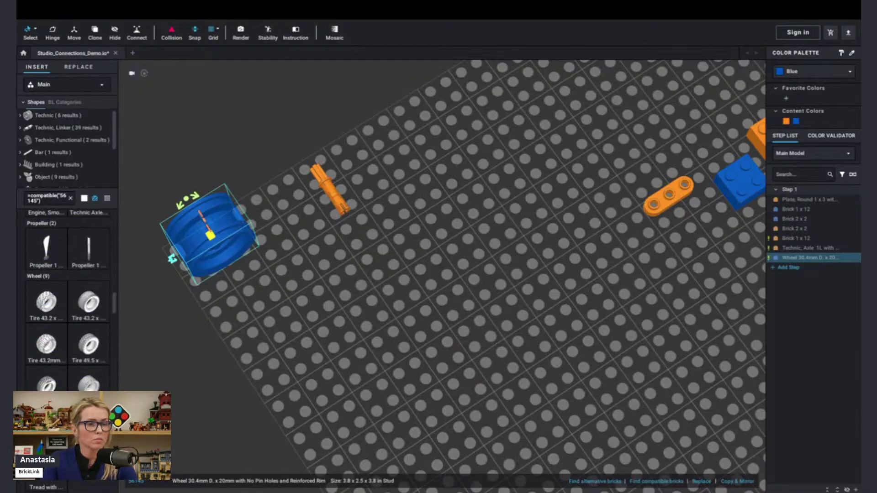
scroll(68, 269, "up", 3)
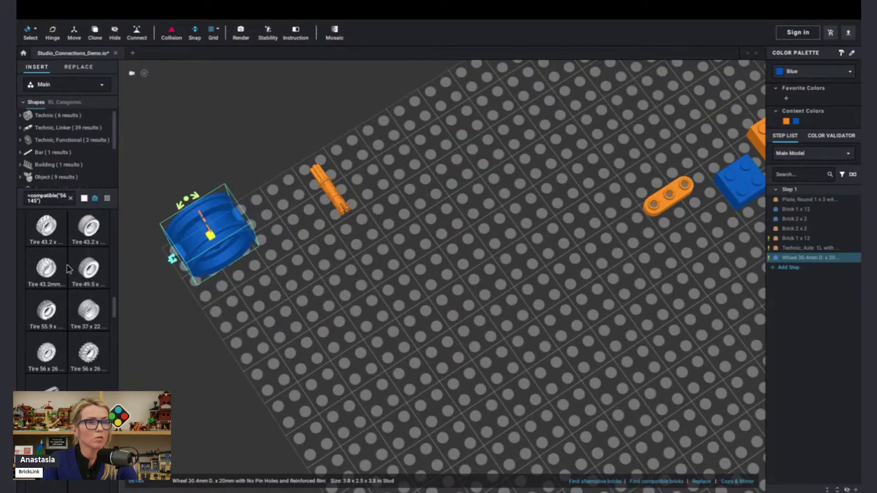
left_click_drag(51, 232, 293, 315)
right_click_drag(345, 360, 313, 331)
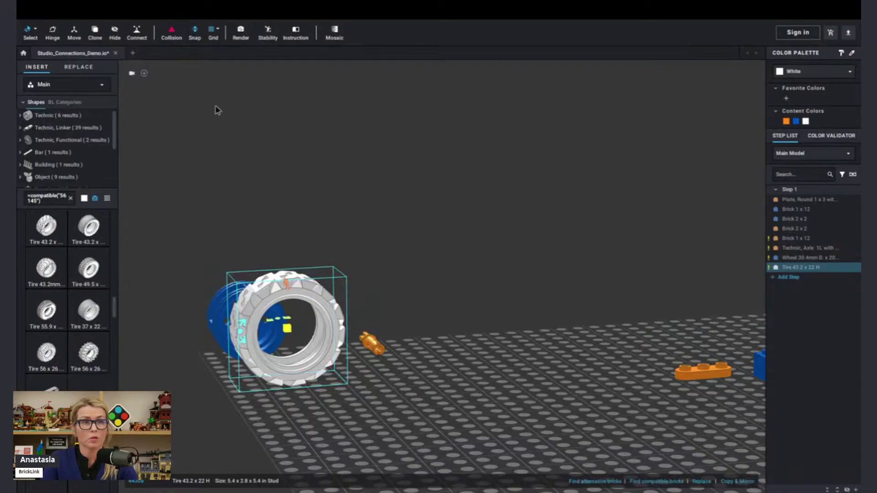
Step: Try to connect the blue wheel by its center to the center of the white tire
left_click(139, 33)
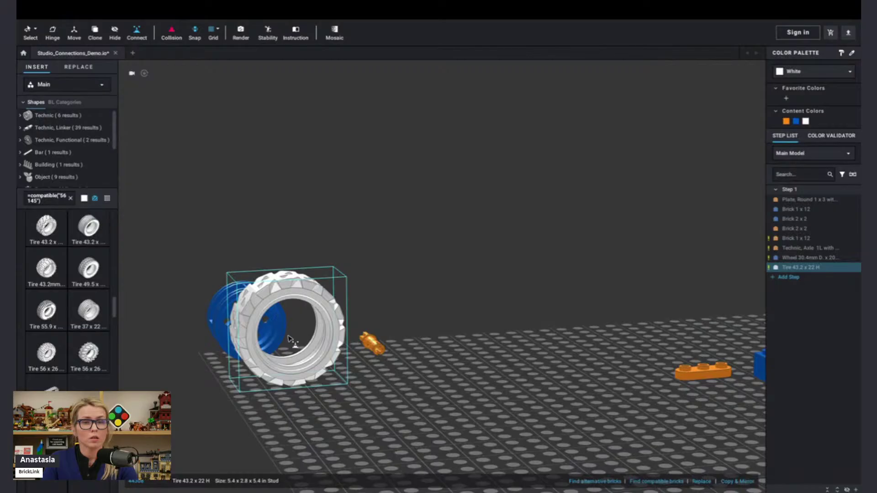
right_click_drag(334, 403, 364, 427)
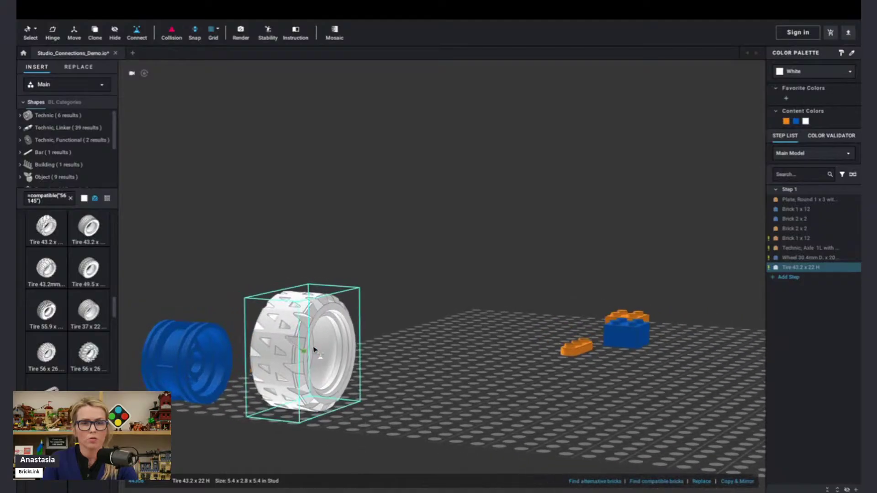
right_click_drag(403, 378, 384, 411)
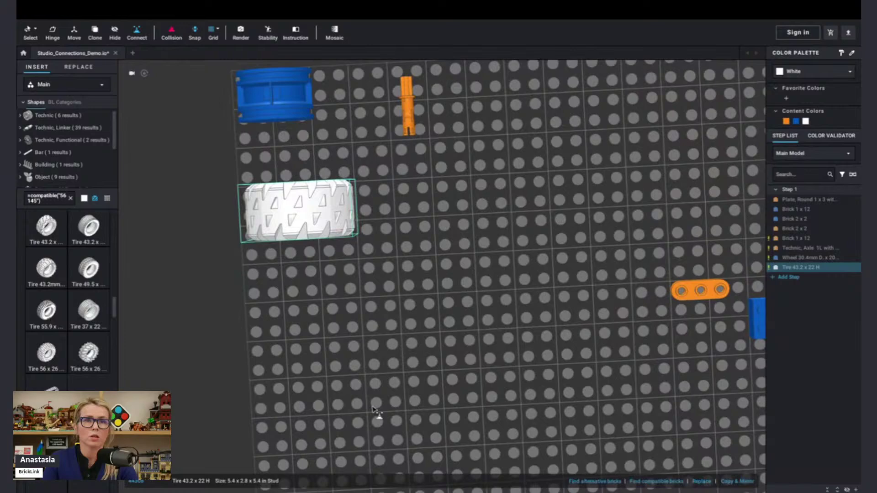
right_click(358, 352)
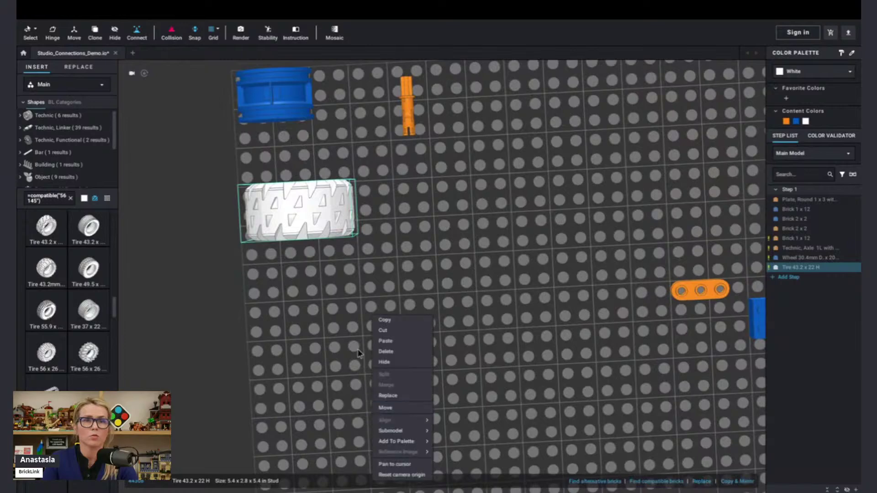
left_click(393, 173)
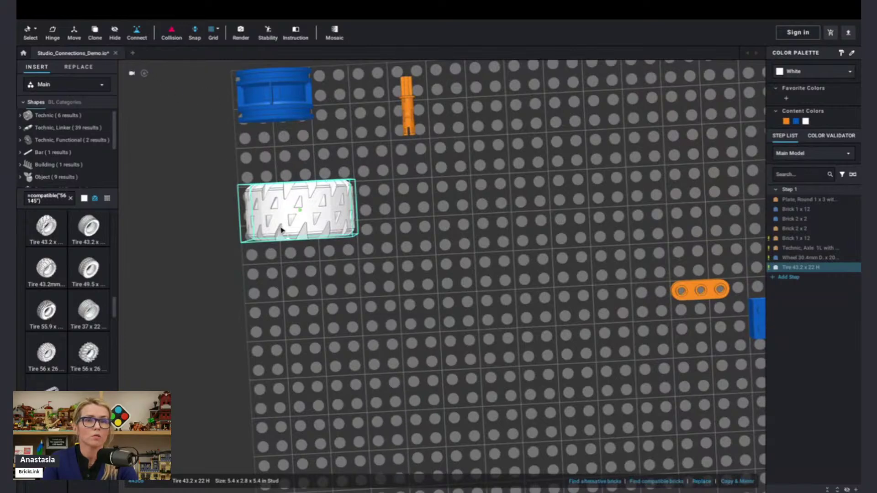
left_click(278, 96)
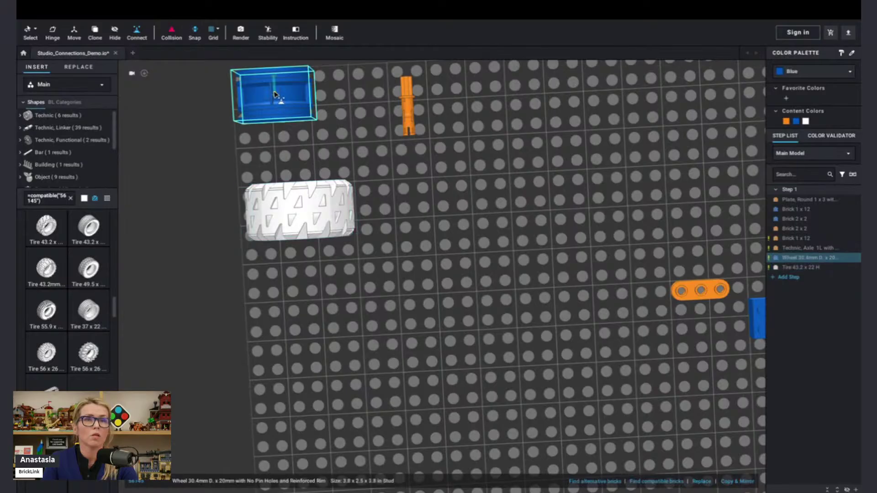
left_click_drag(276, 91, 301, 223)
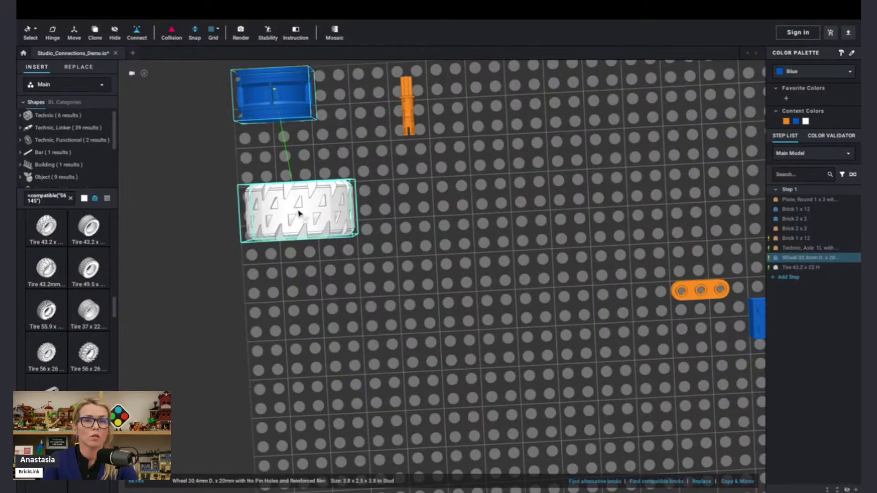
scroll(298, 213, "down", 2)
scroll(300, 215, "up", 1)
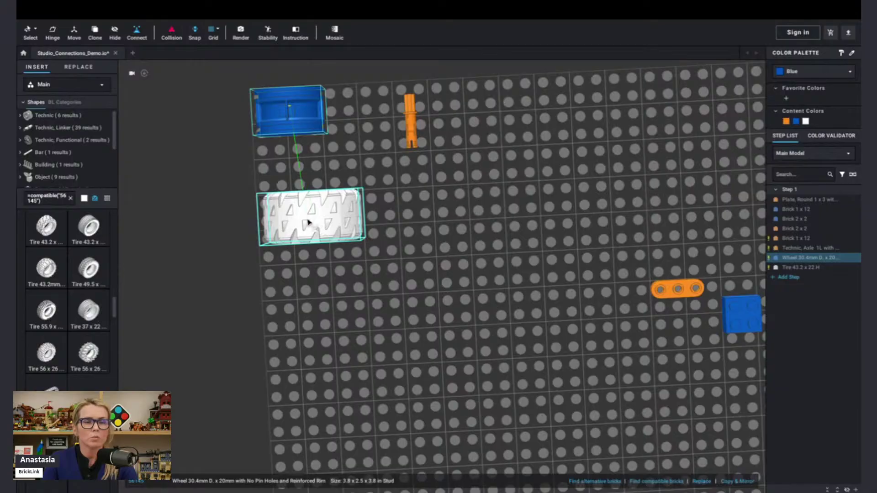
Step: Color the tire Orange and use Connect to mount it by its center onto the blue wheel
left_click_drag(308, 223, 308, 222)
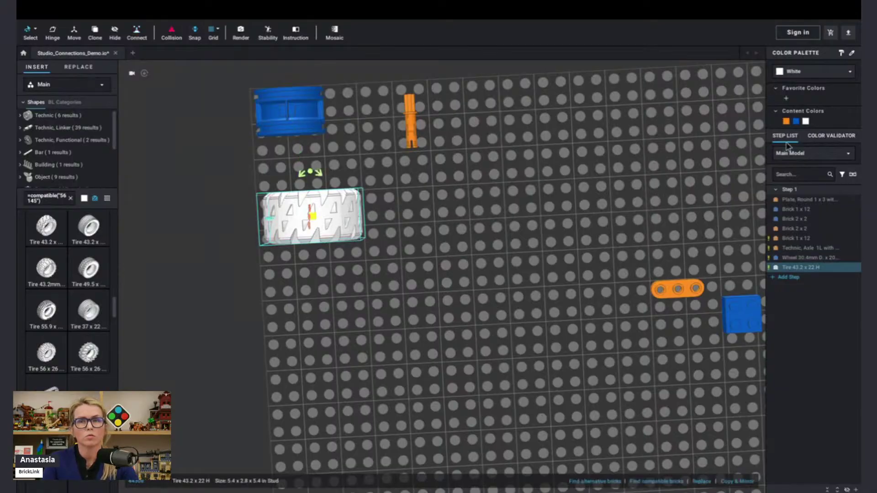
left_click(787, 122)
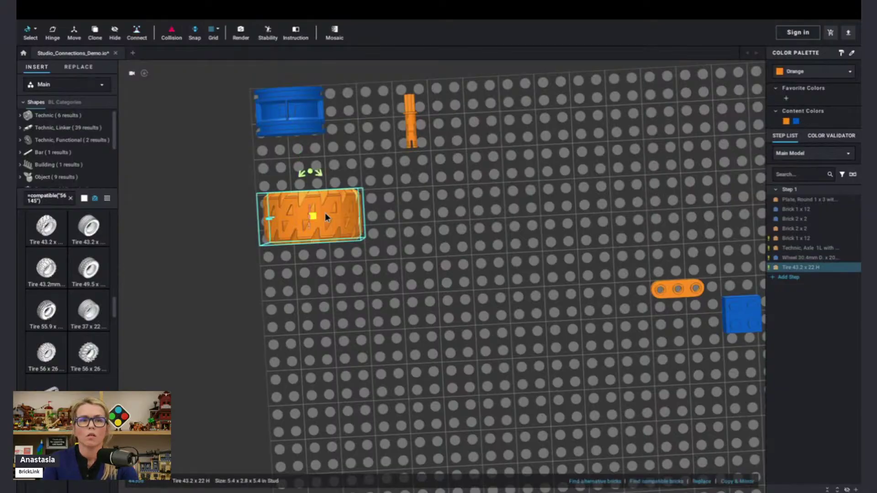
left_click(135, 35)
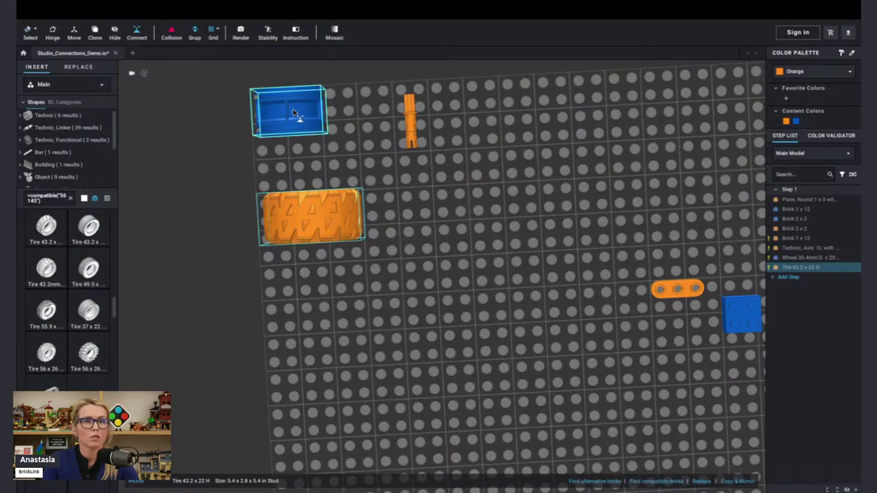
left_click_drag(313, 220, 291, 113)
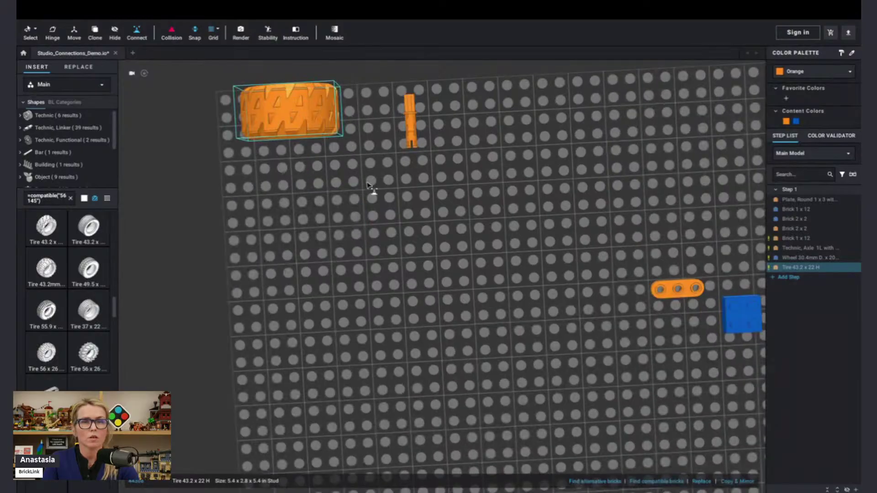
right_click_drag(367, 184, 370, 153)
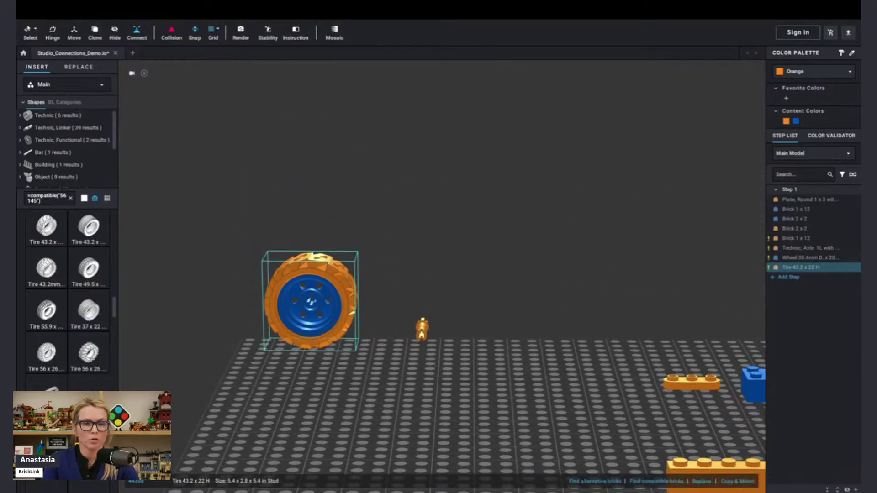
scroll(363, 391, "down", 1)
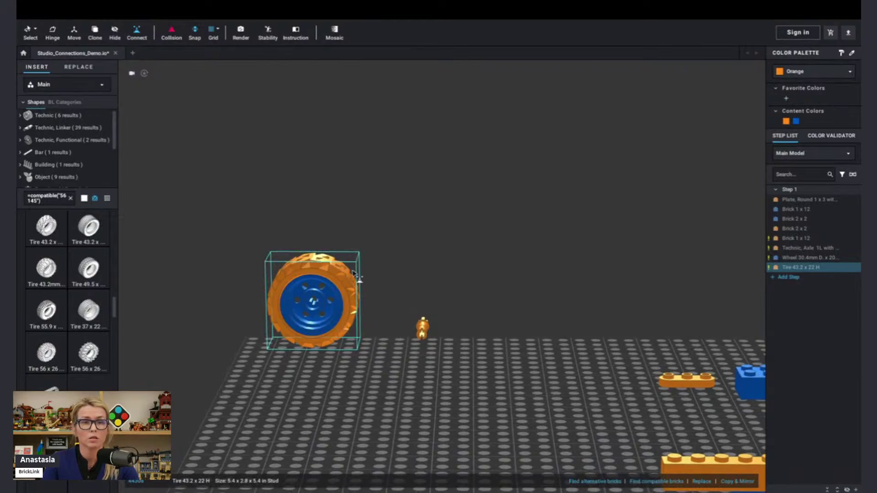
left_click(314, 440)
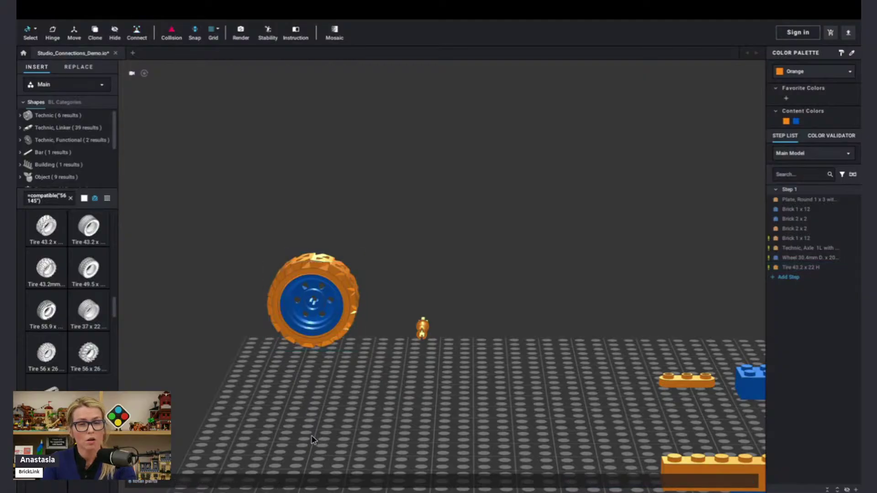
Step: Delete the orange tire, the blue wheel and the orange axle pin from the model
right_click_drag(578, 401, 501, 411)
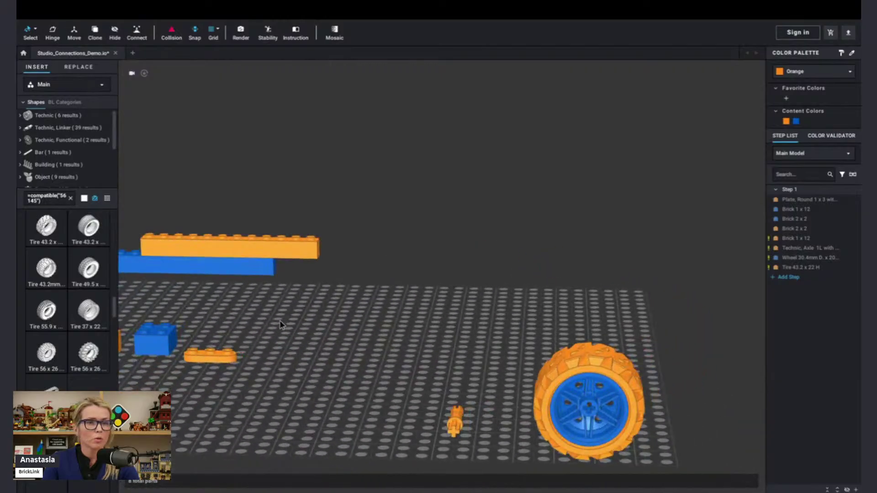
left_click(621, 367)
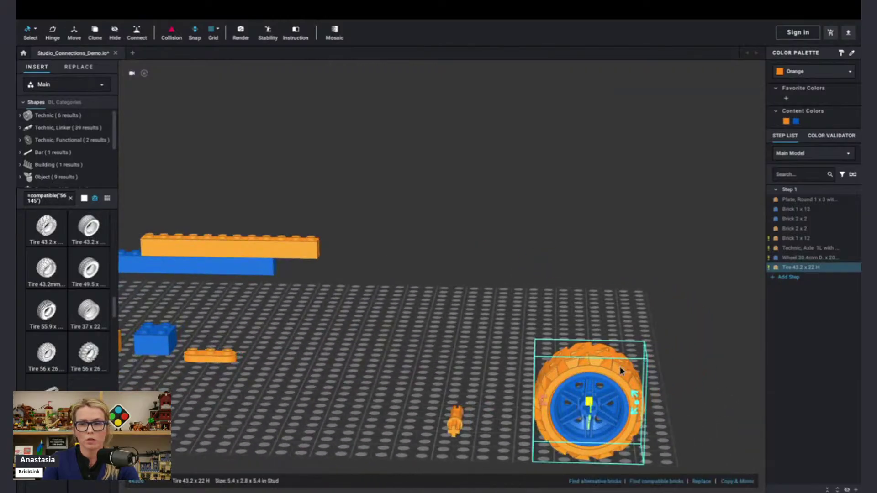
key("Delete")
key("Delete")
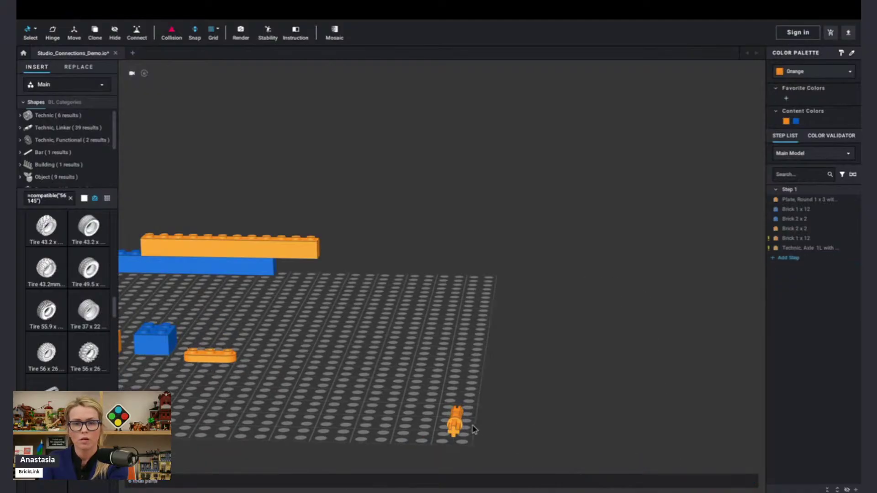
left_click(455, 422)
key("Delete")
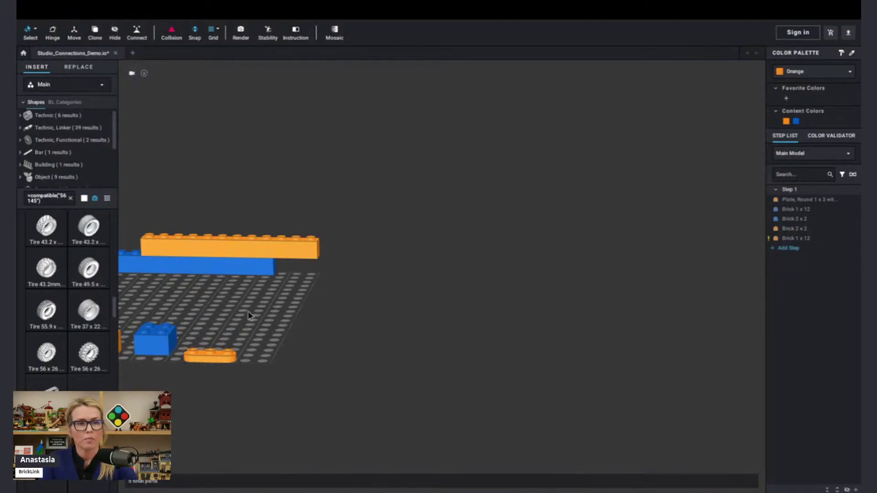
Step: Move the orange round 1 x 3 plate away from the blue 2 x 2 brick, toward the side edge of the baseplate
middle_click_drag(248, 314, 442, 320)
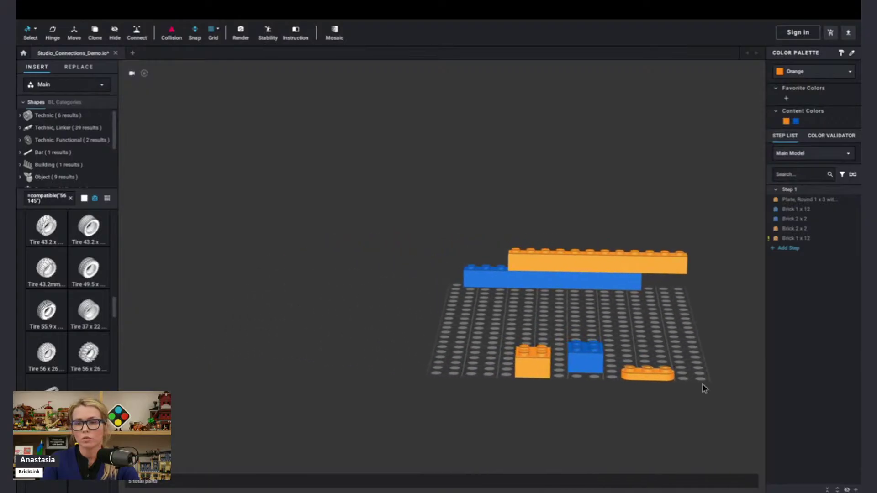
scroll(663, 387, "down", 1)
scroll(660, 386, "up", 5)
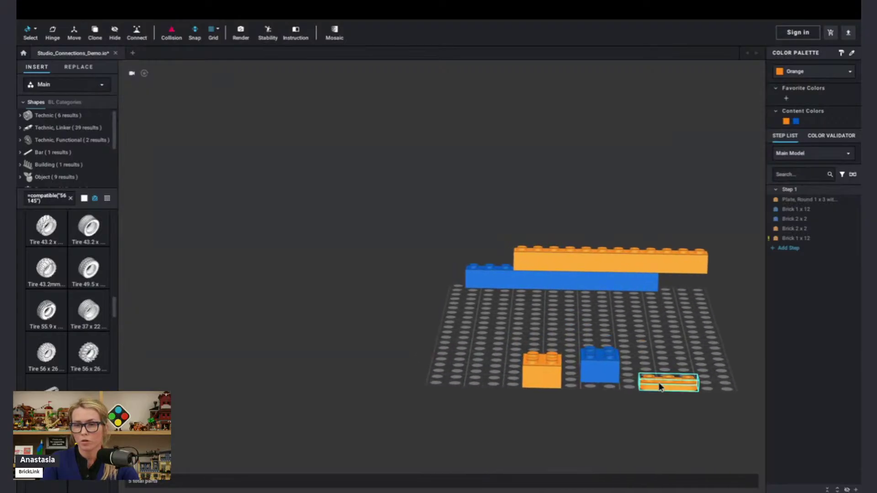
mouse_move(709, 358)
right_mouse_down()
mouse_move(683, 357)
mouse_move(721, 352)
right_mouse_up()
scroll(684, 358, "down", 5)
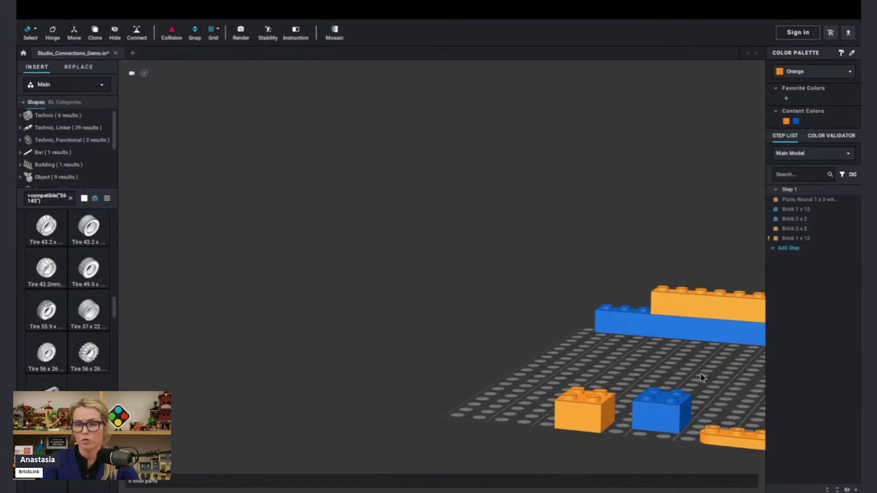
middle_click_drag(700, 375, 574, 358)
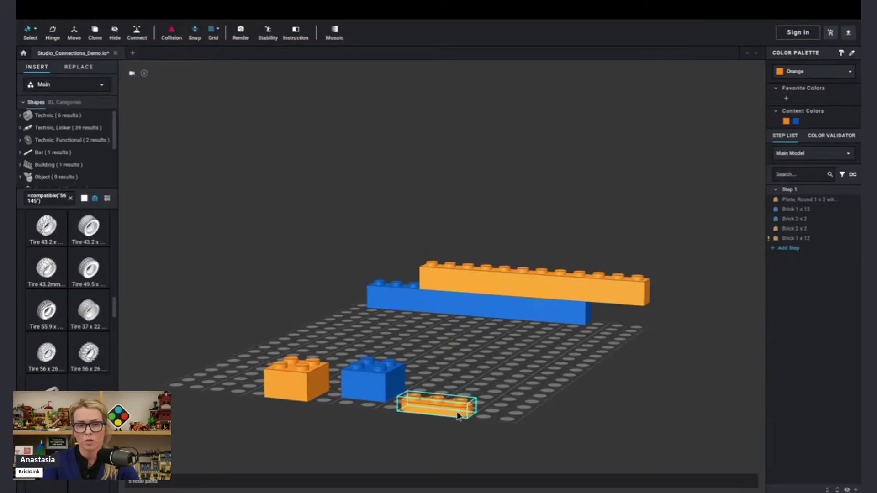
left_click_drag(459, 411, 584, 368)
Step: Move the blue 1 x 12 brick out from under the orange 1 x 12 brick to free baseplate space nearer the orange round plate
right_click_drag(620, 402, 673, 396)
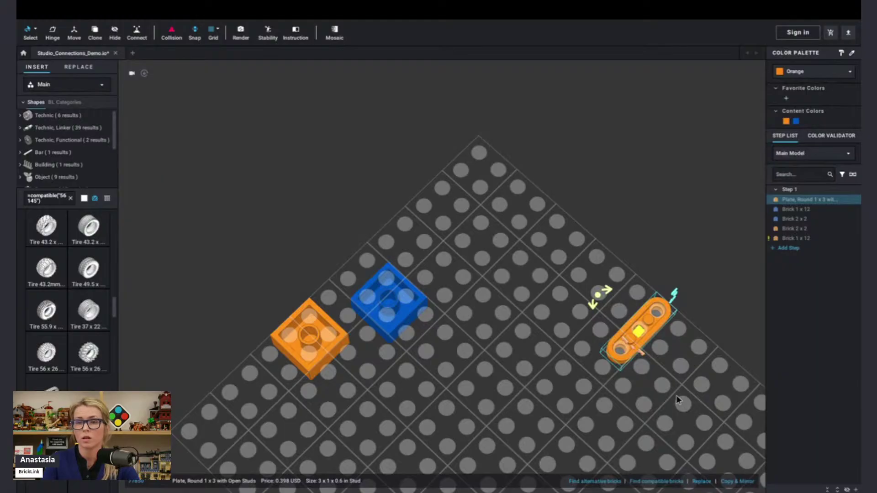
middle_click_drag(698, 426, 617, 362)
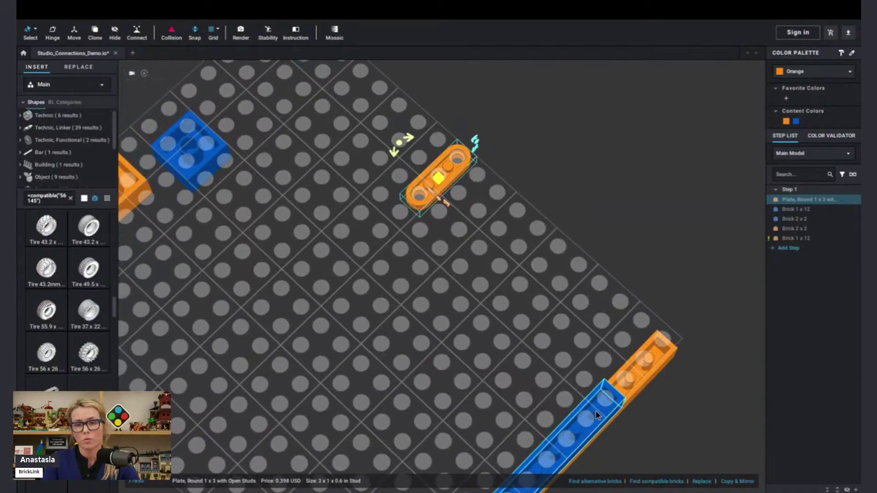
left_click_drag(596, 415, 567, 283)
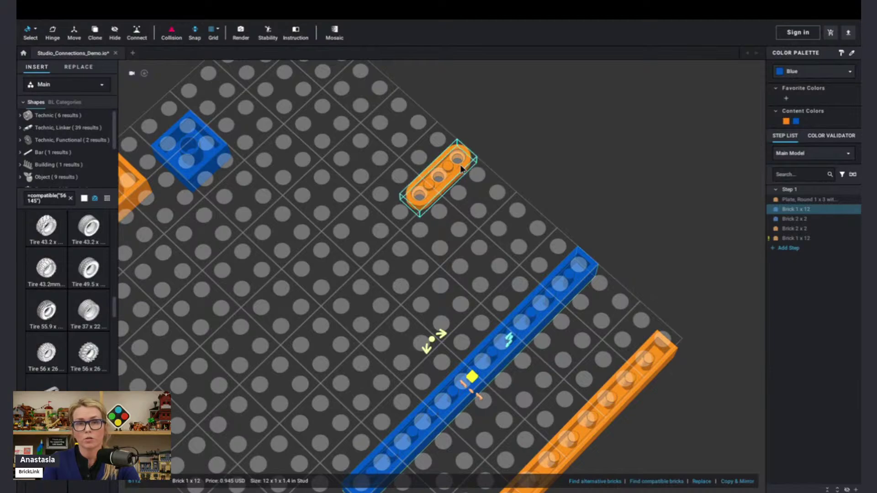
right_click_drag(455, 201, 463, 219)
middle_click_drag(462, 220, 465, 238)
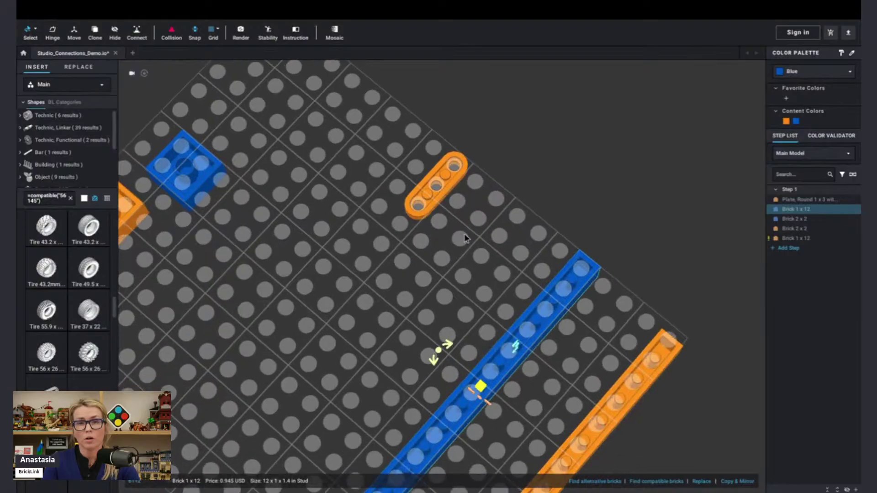
left_click(136, 32)
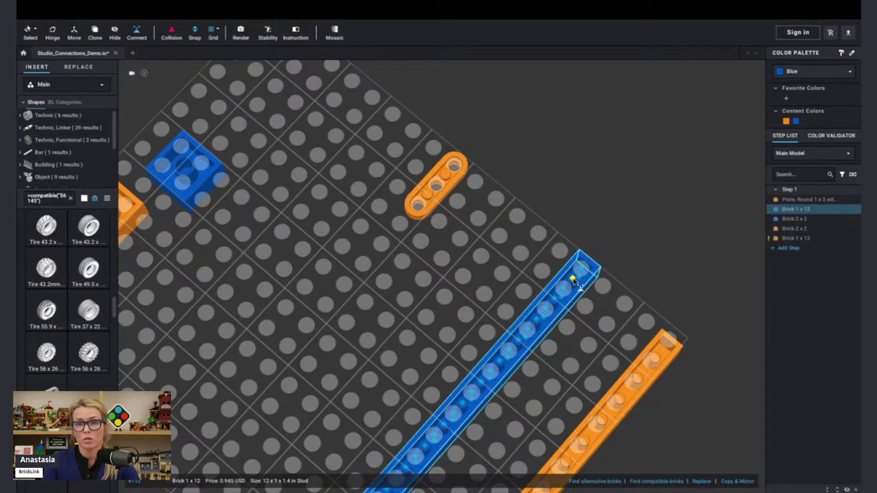
left_click(572, 278)
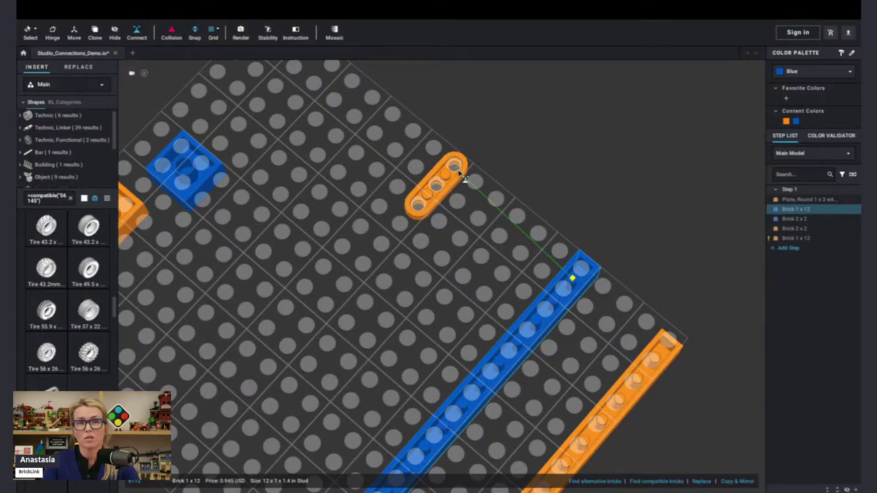
key("Escape")
key("Escape")
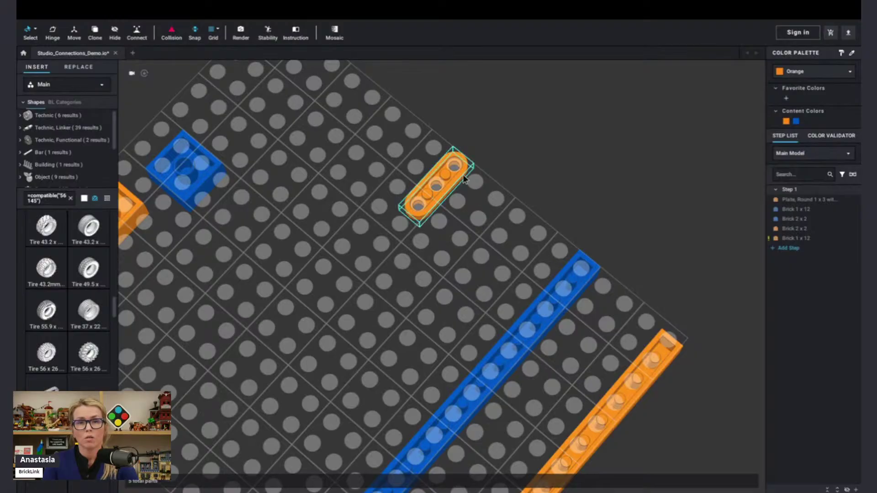
Step: Use Connect to join the underside point between the blue 1 x 12 brick's first two studs to the orange round plate's outer open stud
left_click(572, 281)
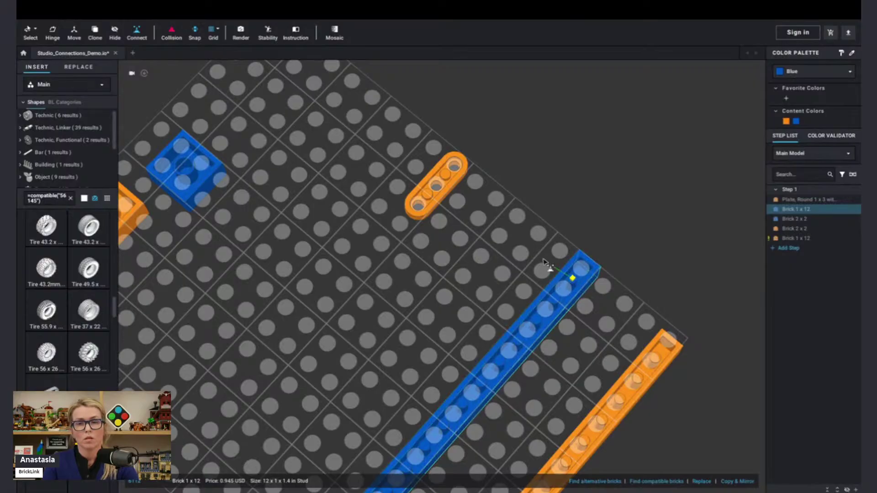
right_click_drag(543, 262, 425, 292)
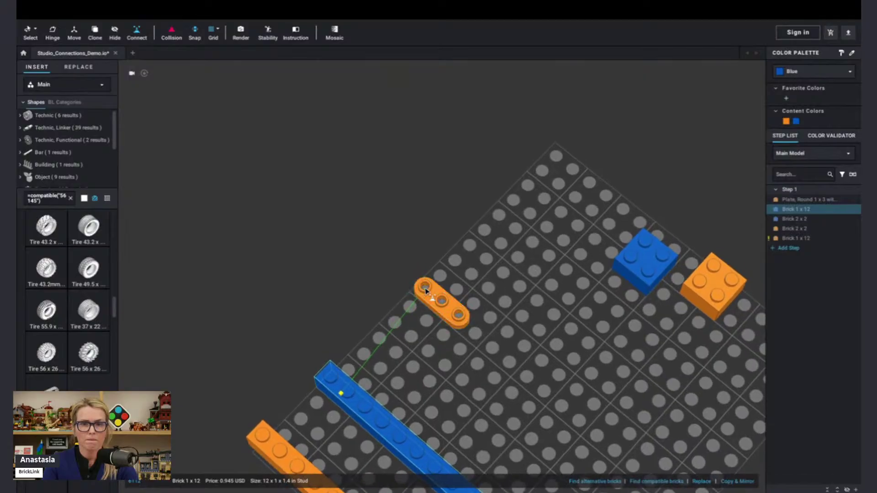
left_click(426, 291)
scroll(426, 297, "up", 3)
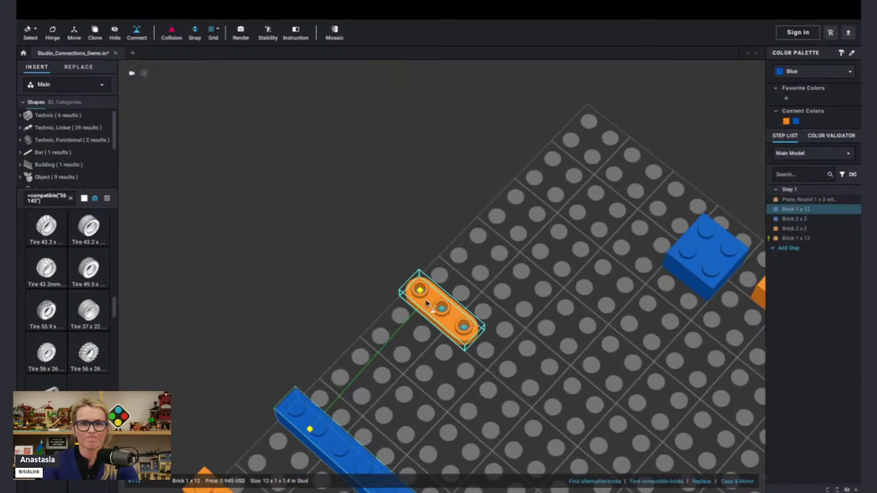
scroll(426, 304, "up", 2)
right_click_drag(425, 303, 424, 299)
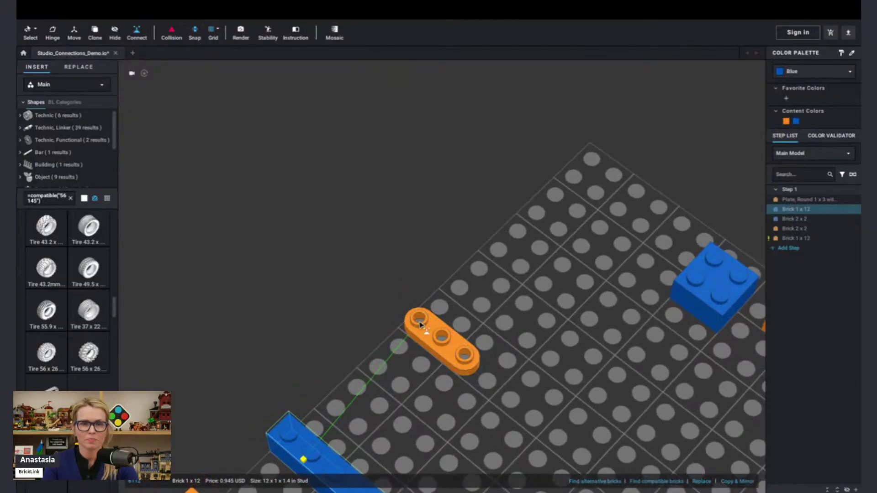
right_click_drag(420, 324, 423, 345)
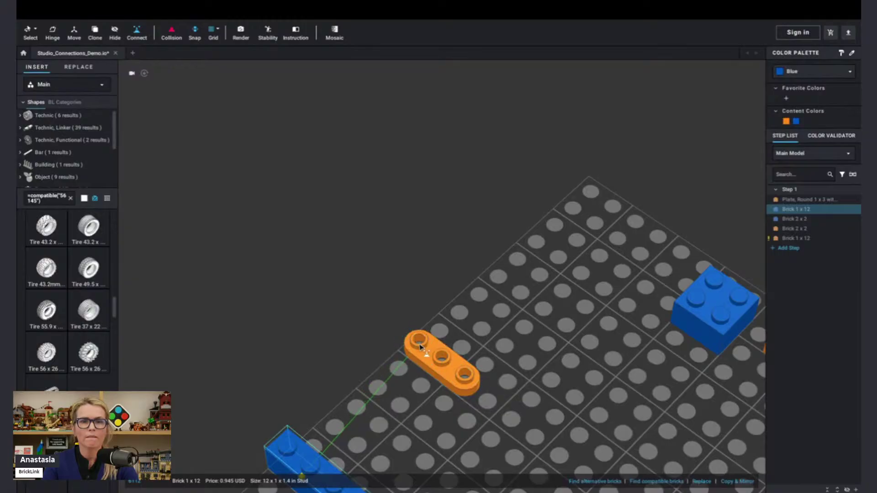
left_click(420, 346)
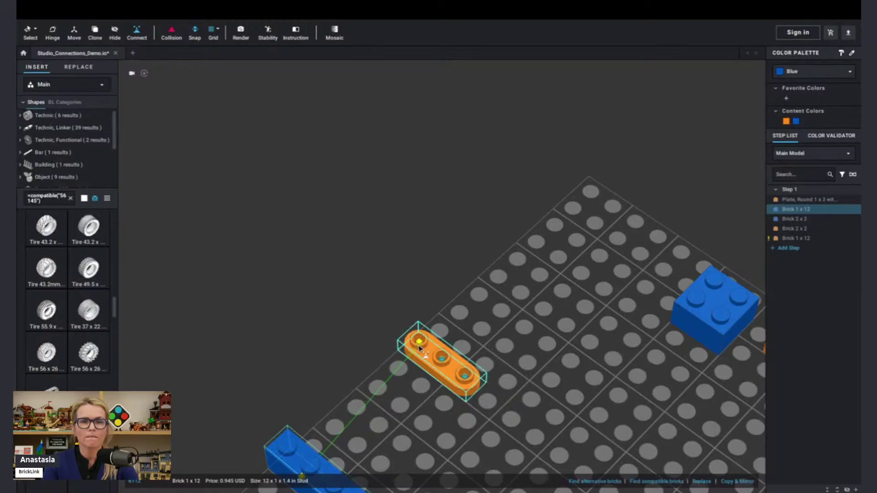
left_click(419, 347)
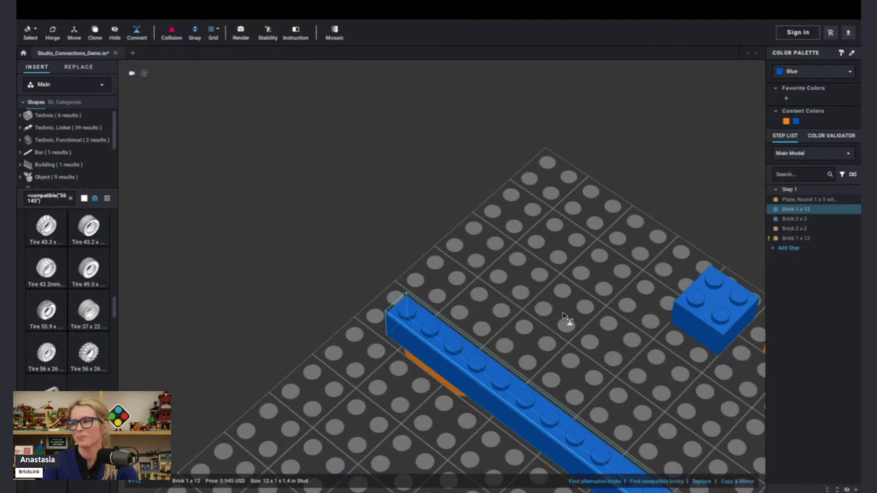
left_click(540, 339)
Step: Move the blue 1 x 12 brick off the orange round plate onto the baseplate right behind it
right_click_drag(539, 338, 546, 325)
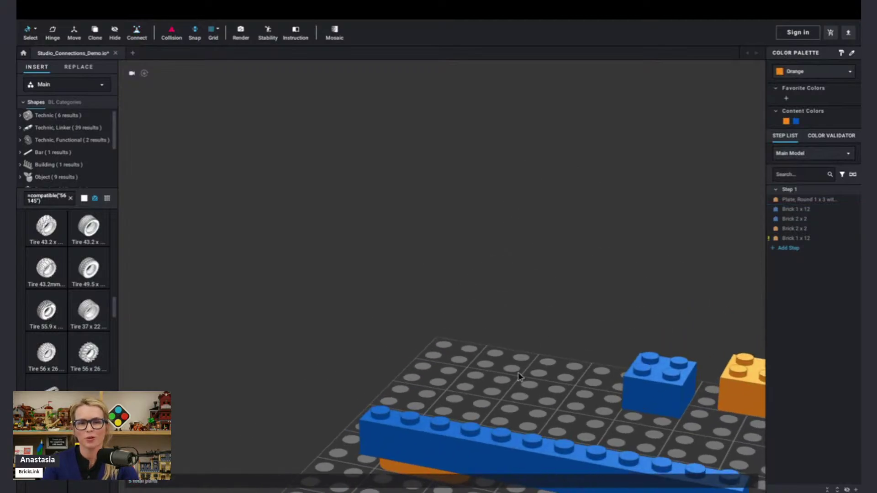
scroll(504, 444, "down", 4)
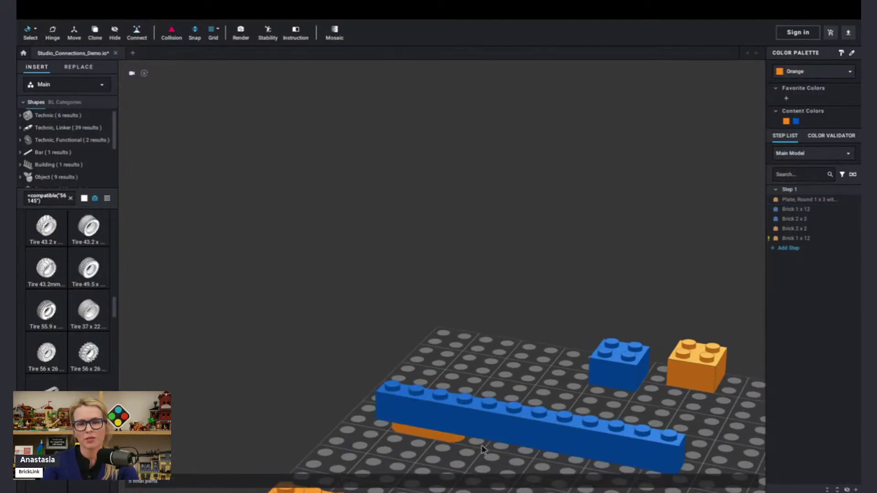
right_click_drag(481, 449, 485, 448)
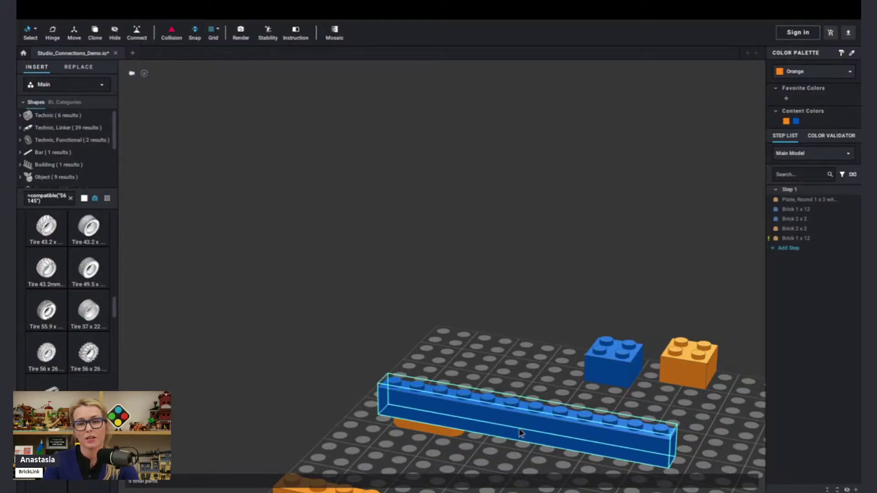
left_click_drag(520, 433, 551, 419)
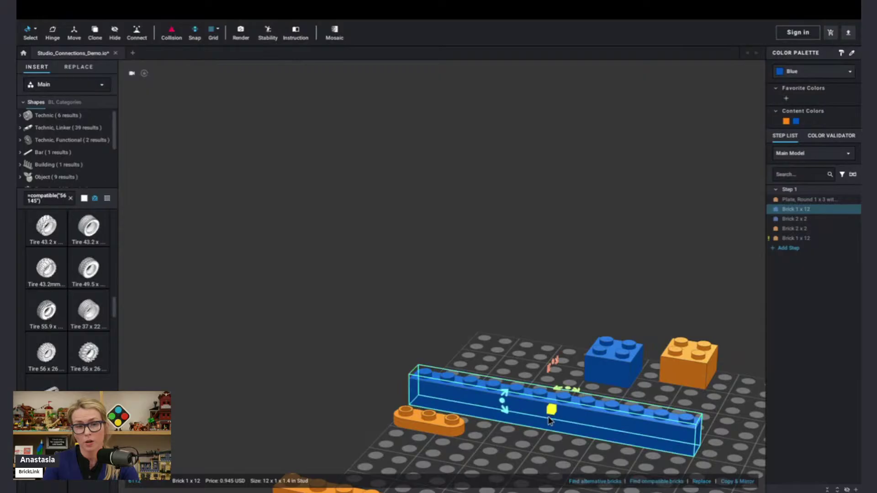
left_click(502, 464)
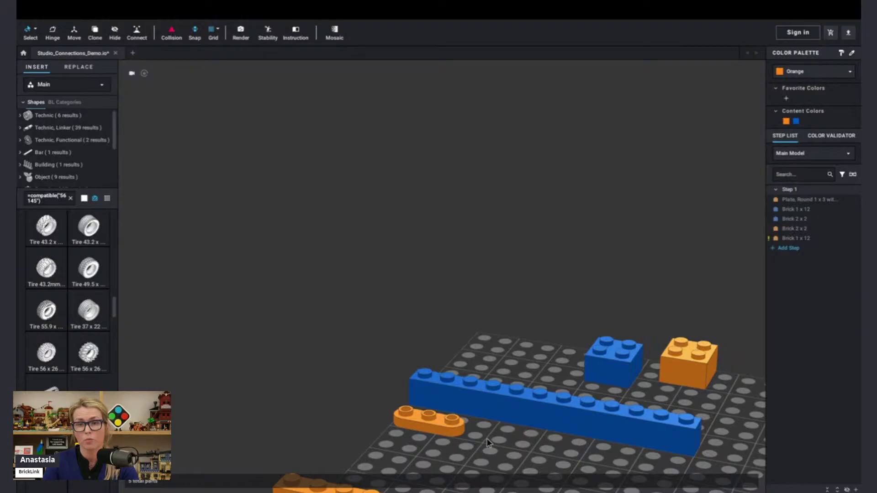
middle_click_drag(553, 454, 481, 376)
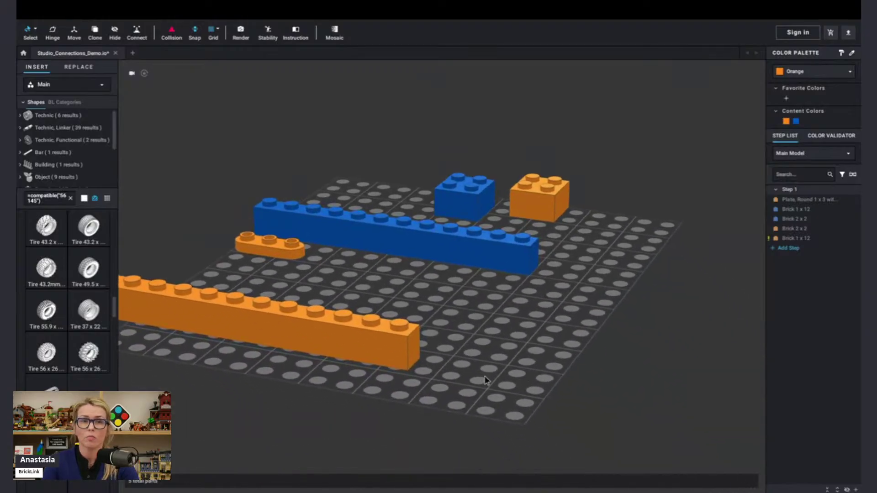